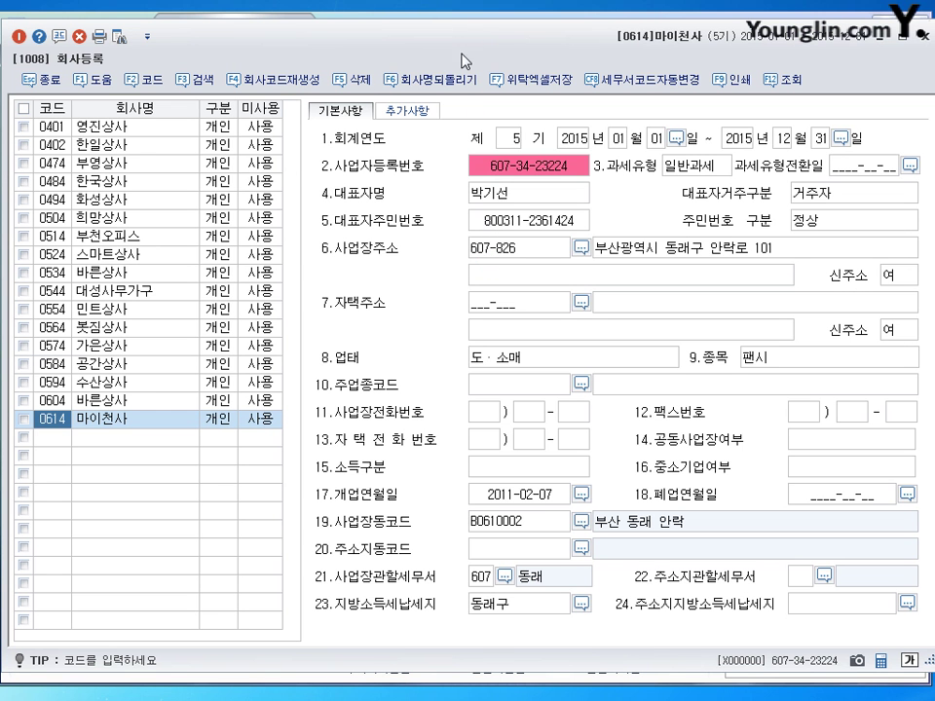
Step: Select 마이천사 and correct its business registration number and representative's name
left_click(104, 426)
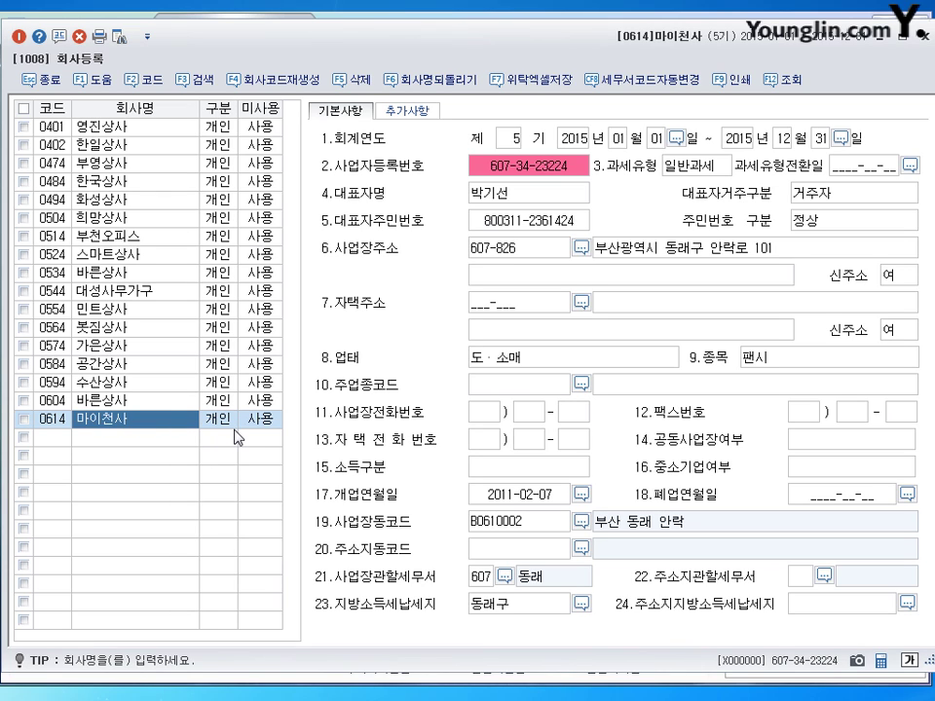
left_click(537, 168)
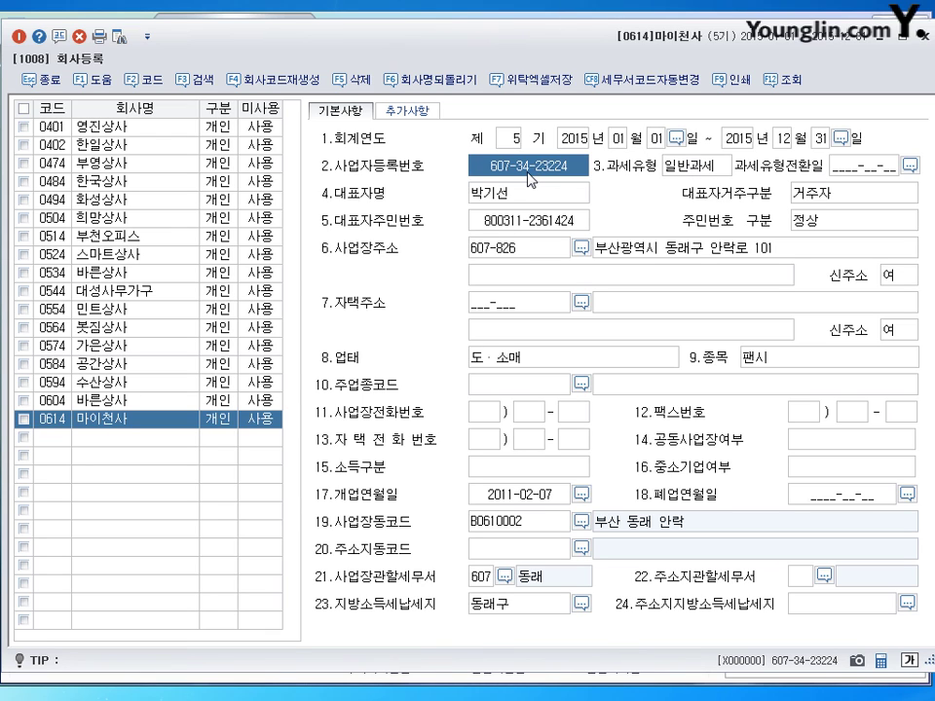
left_click(528, 175)
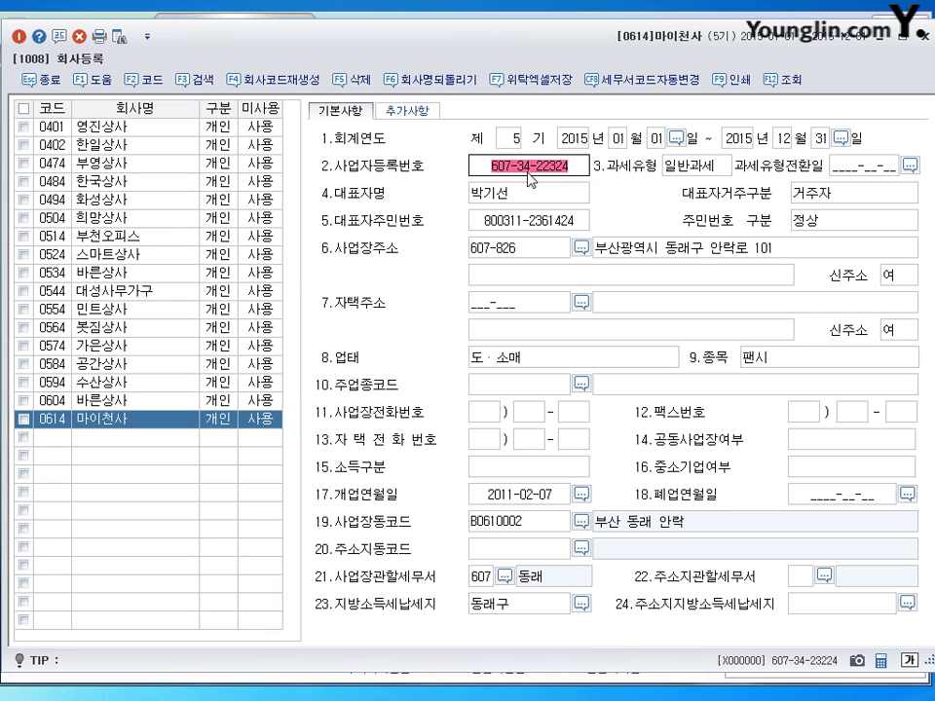
key("Return")
key("Return")
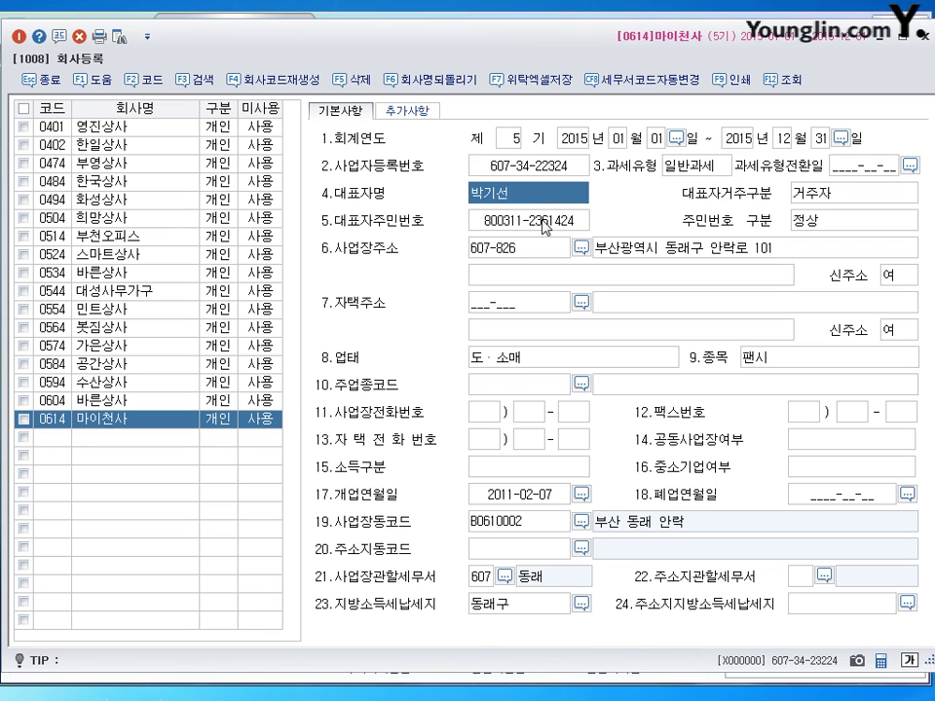
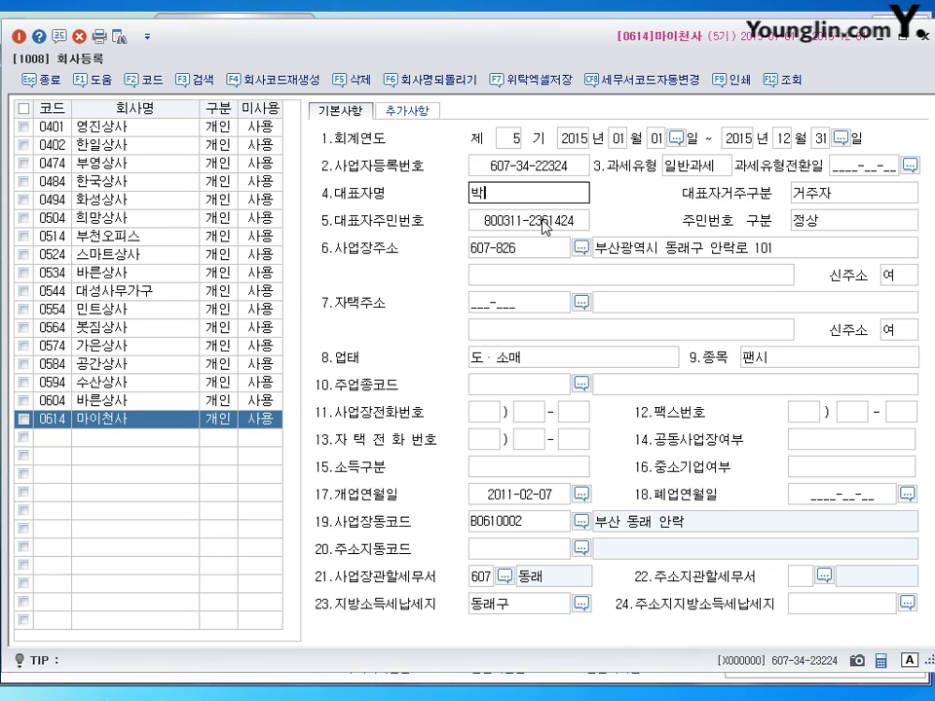
key("Return")
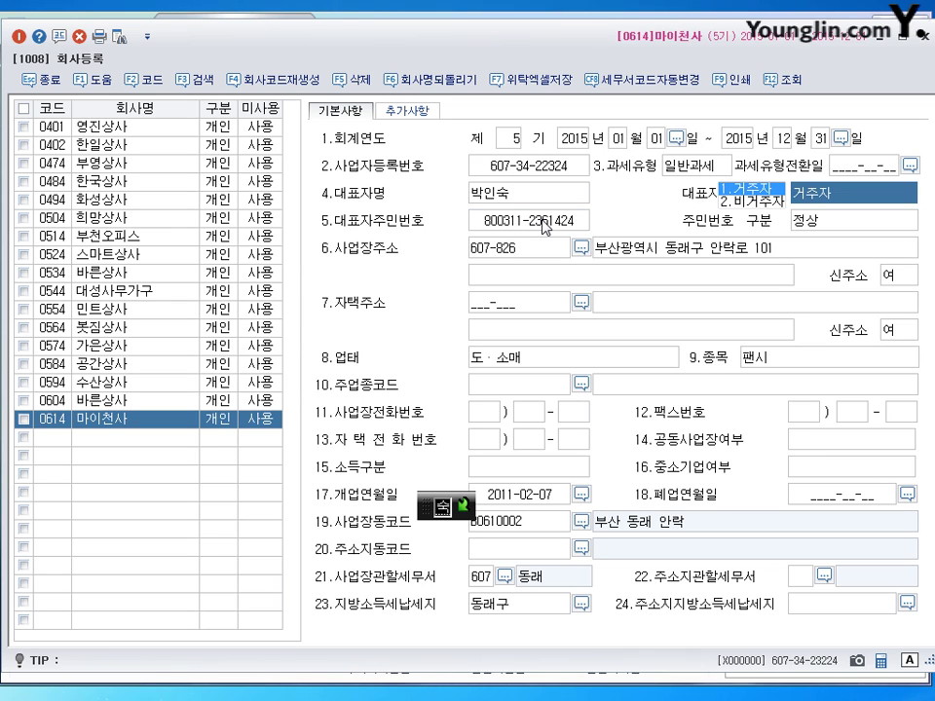
Step: Change 마이천사's business item from 팬시 to 장난감완구 and close the registration form
left_click(535, 502)
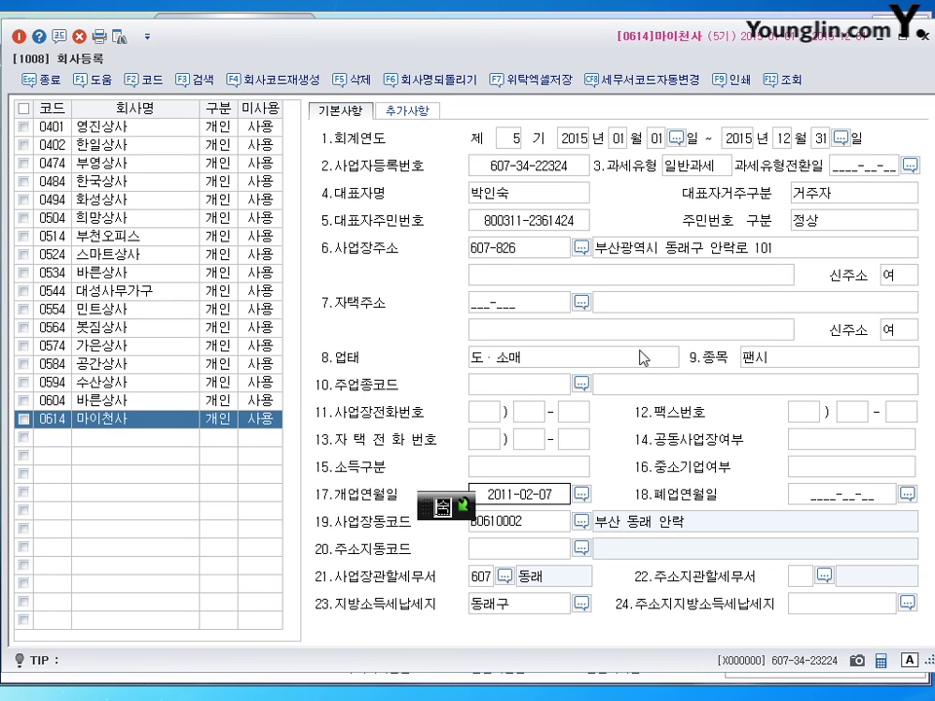
left_click(722, 258)
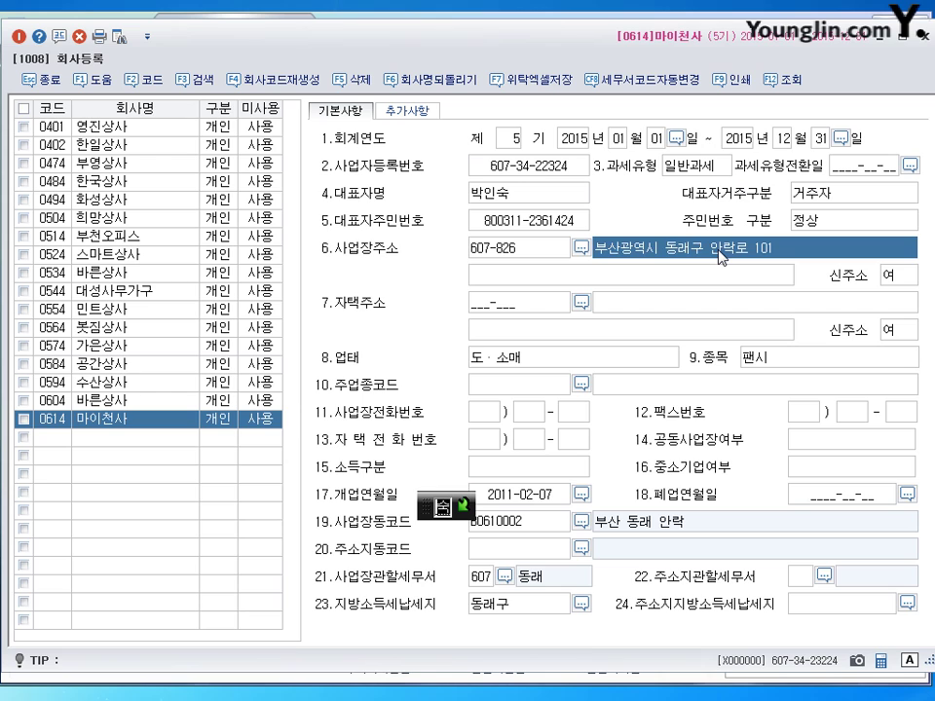
key("Return")
key("Return")
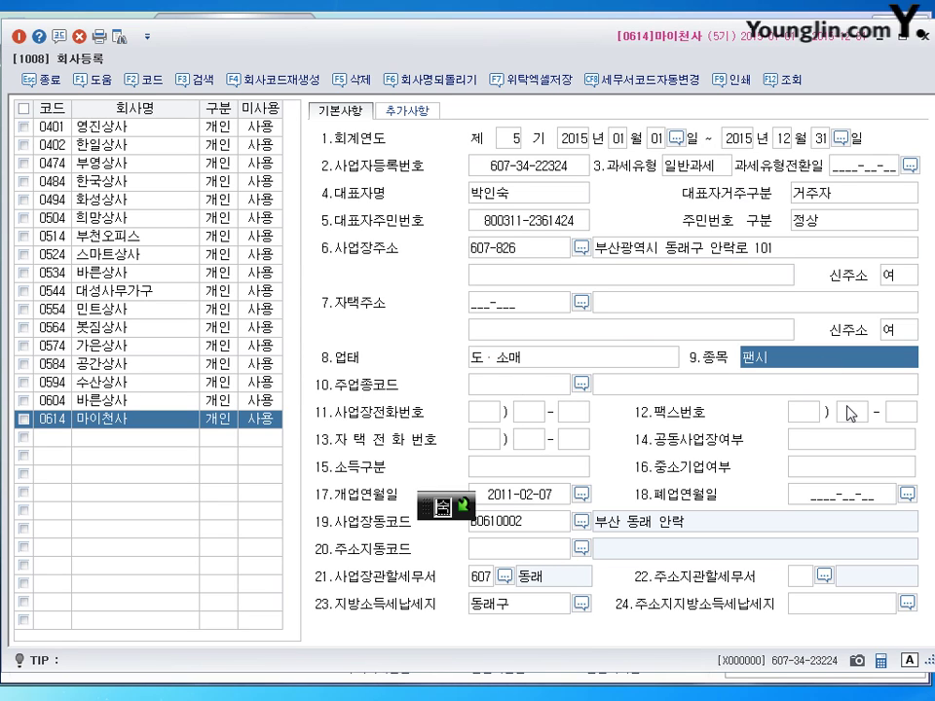
type("장남")
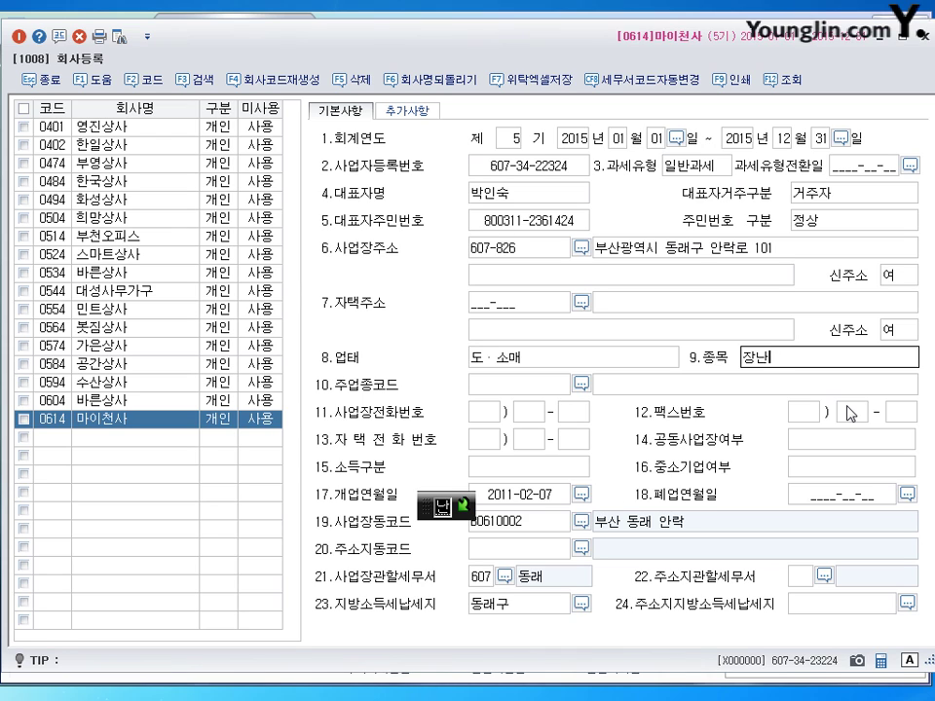
type("감와")
type("완구")
key("Return")
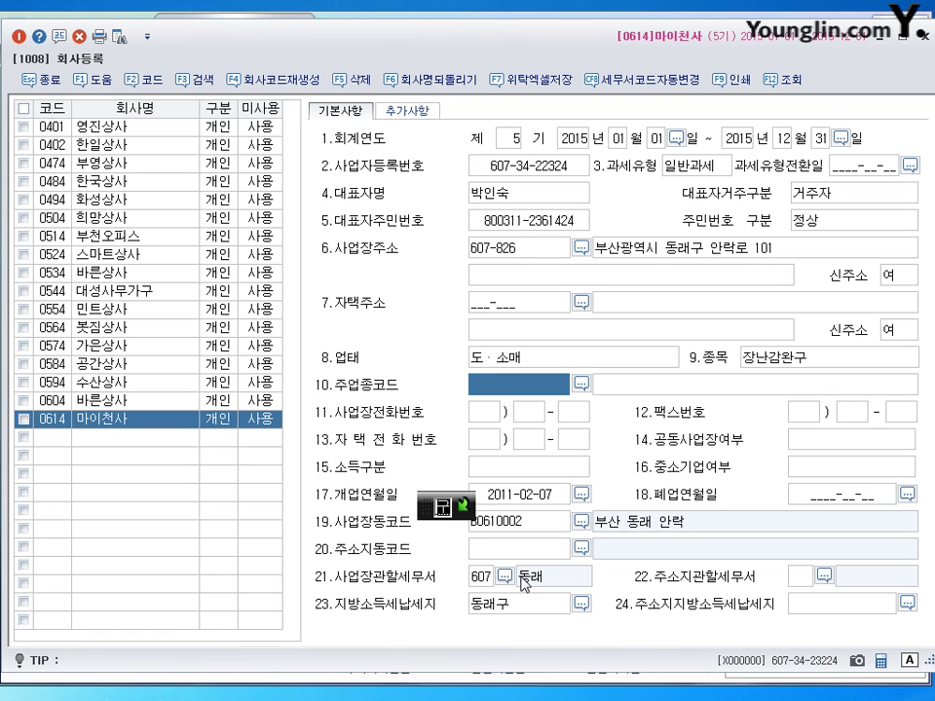
left_click(925, 37)
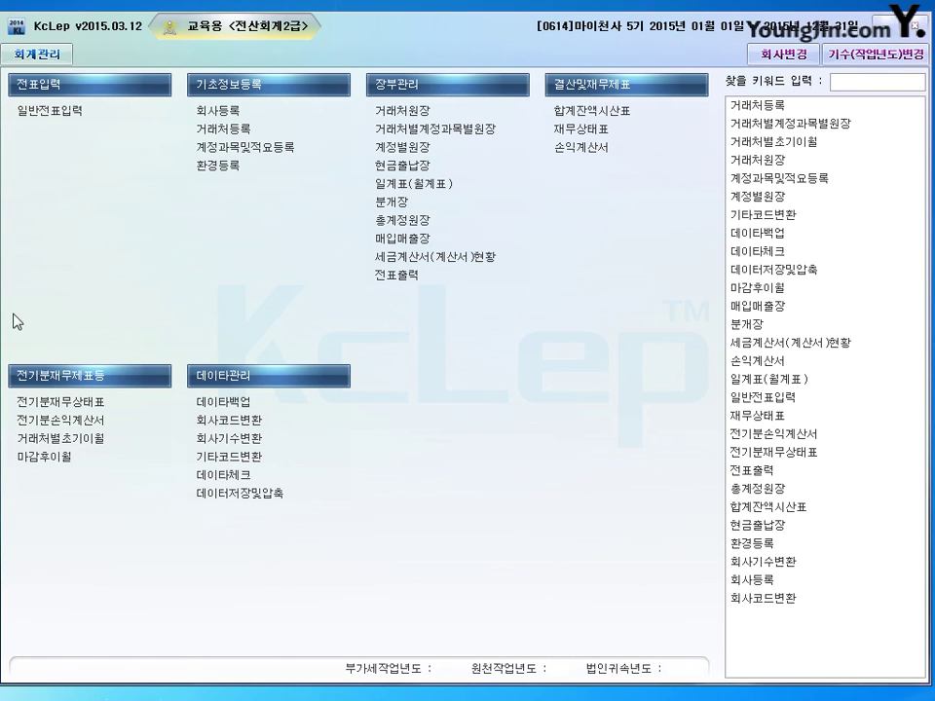
Step: Open 전기분재무상태표 from the 전기분재무제표등 menu
left_click(60, 403)
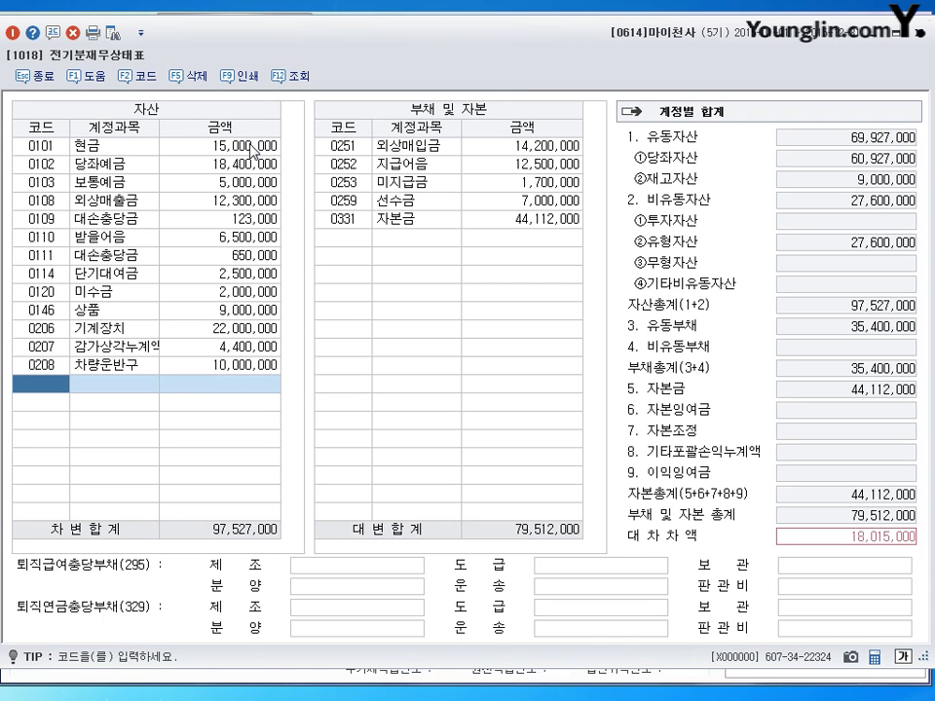
Step: Correct the 0111 대손충당금 amount to 65,000
left_click(252, 151)
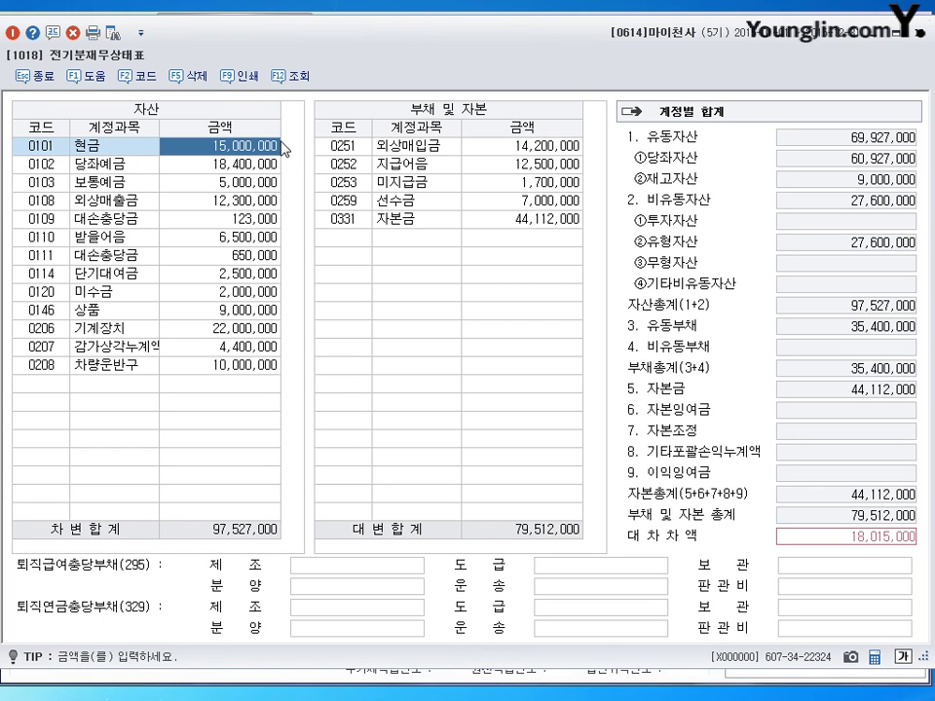
key("Down")
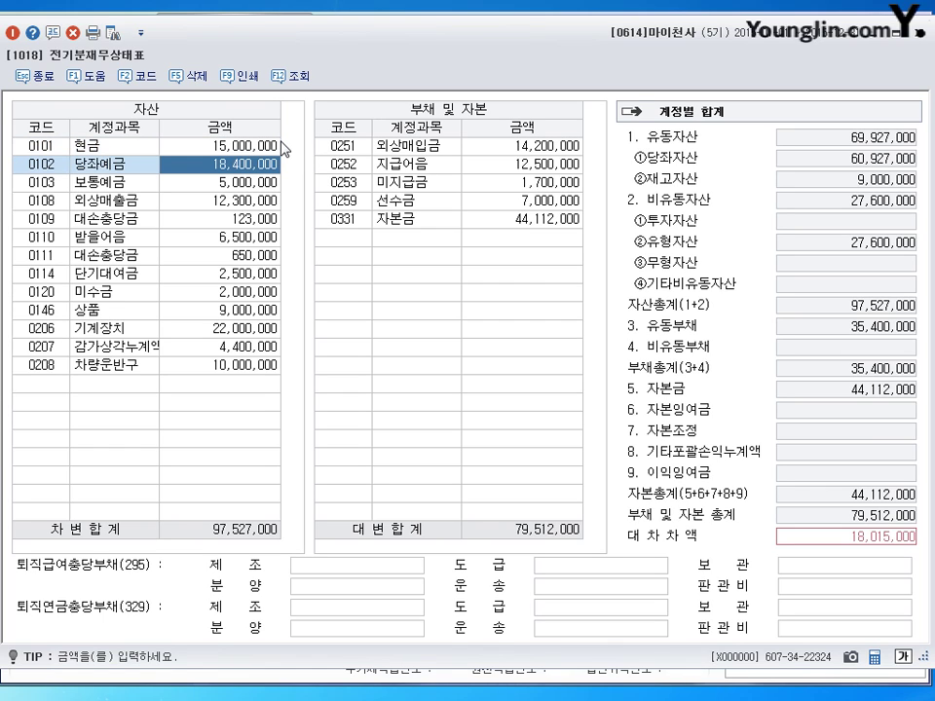
key("Down")
key("Down")
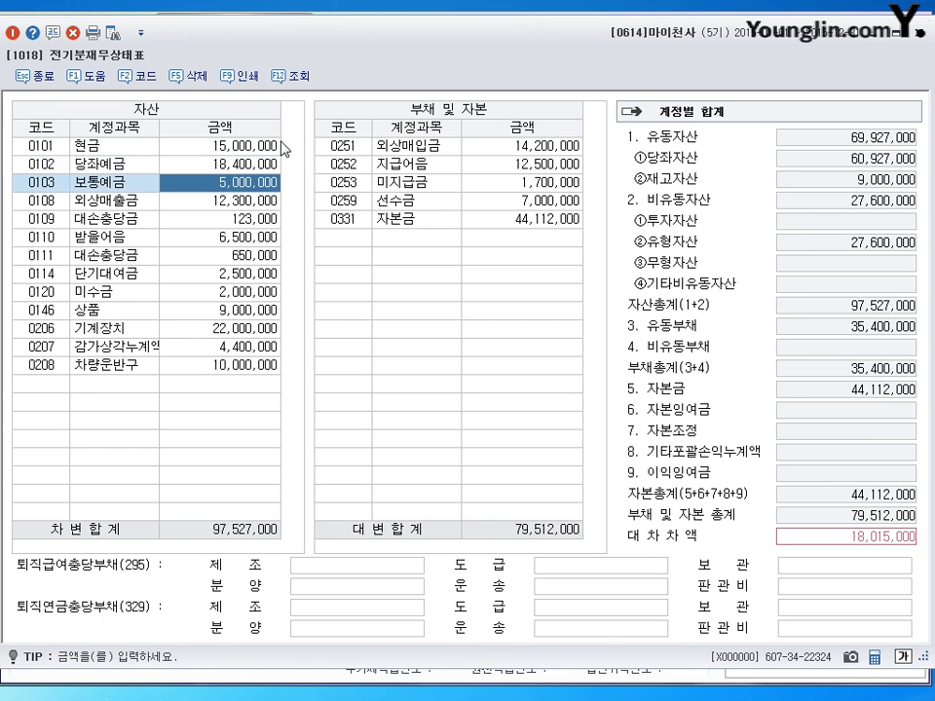
key("Down")
key("Down")
key("Down")
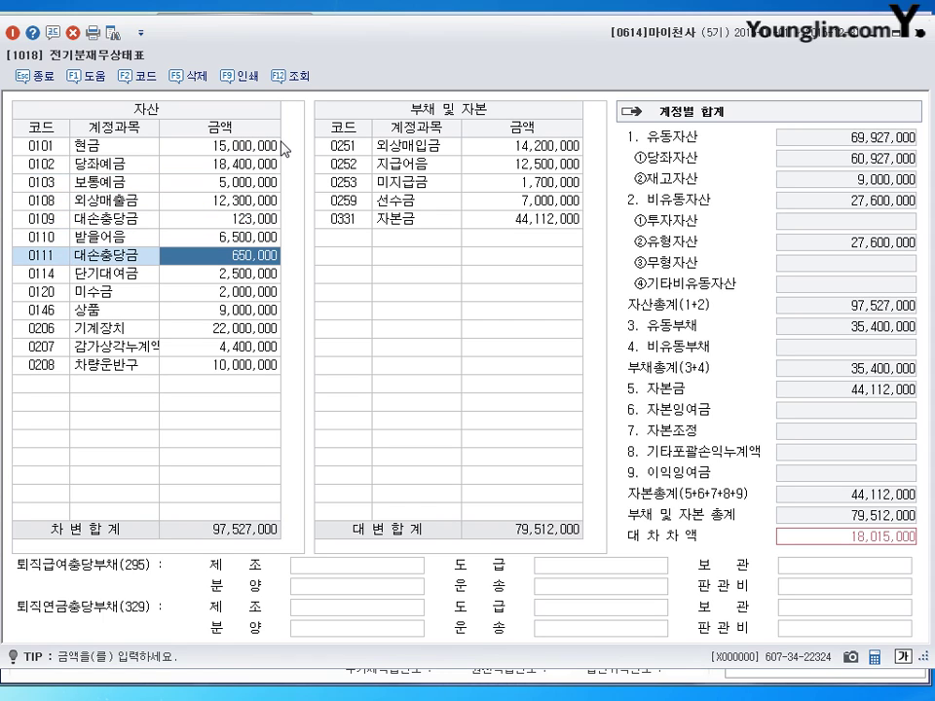
type("65000")
key("Return")
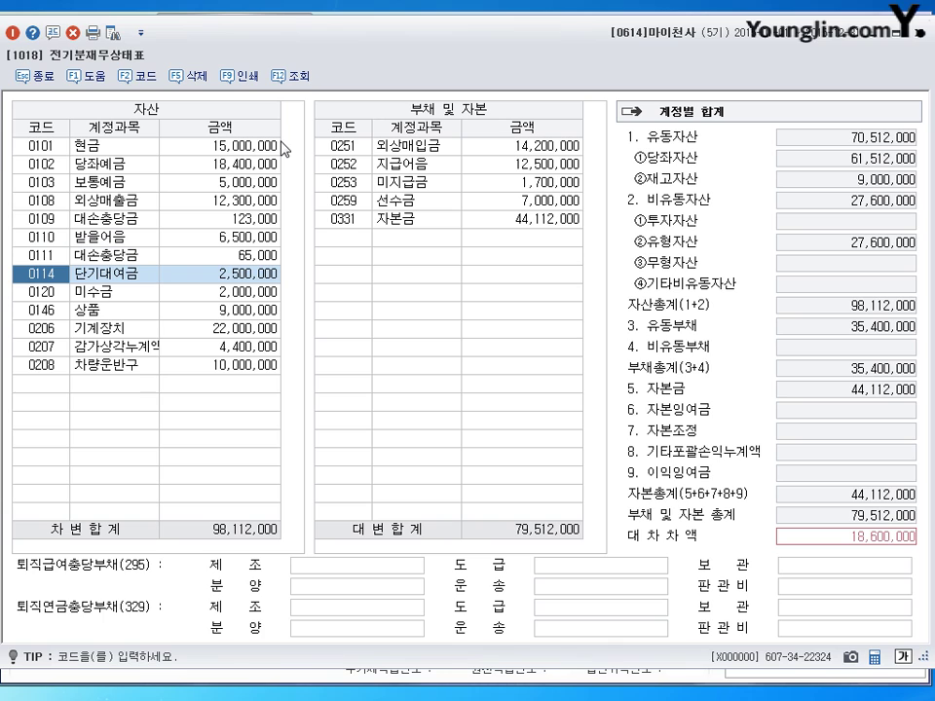
key("Return")
Step: Add 0209 감가상각누계액 (차량운반구) at 3,300,000 via the account lookup
key("Down")
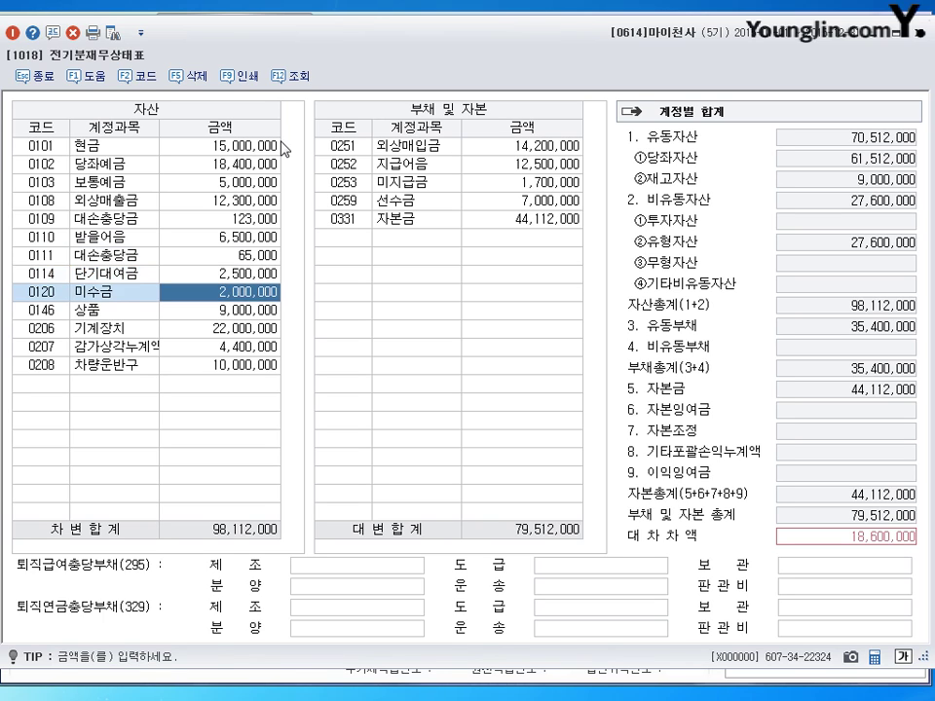
key("Up")
key("Down")
key("Down")
key("Down")
key("Down")
key("Down")
key("Down")
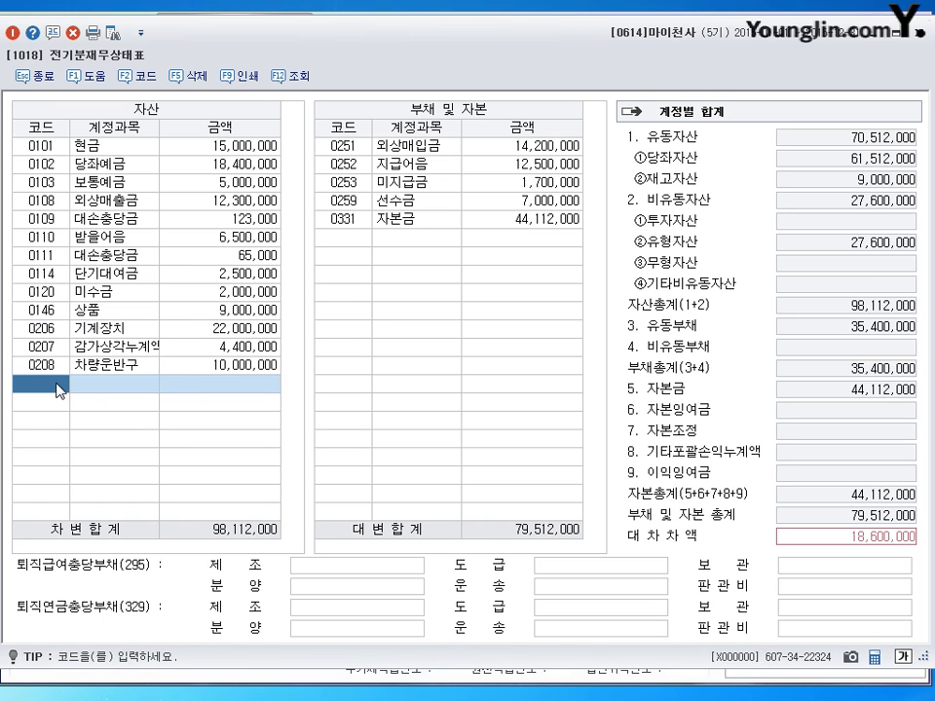
type("감가")
key("Return")
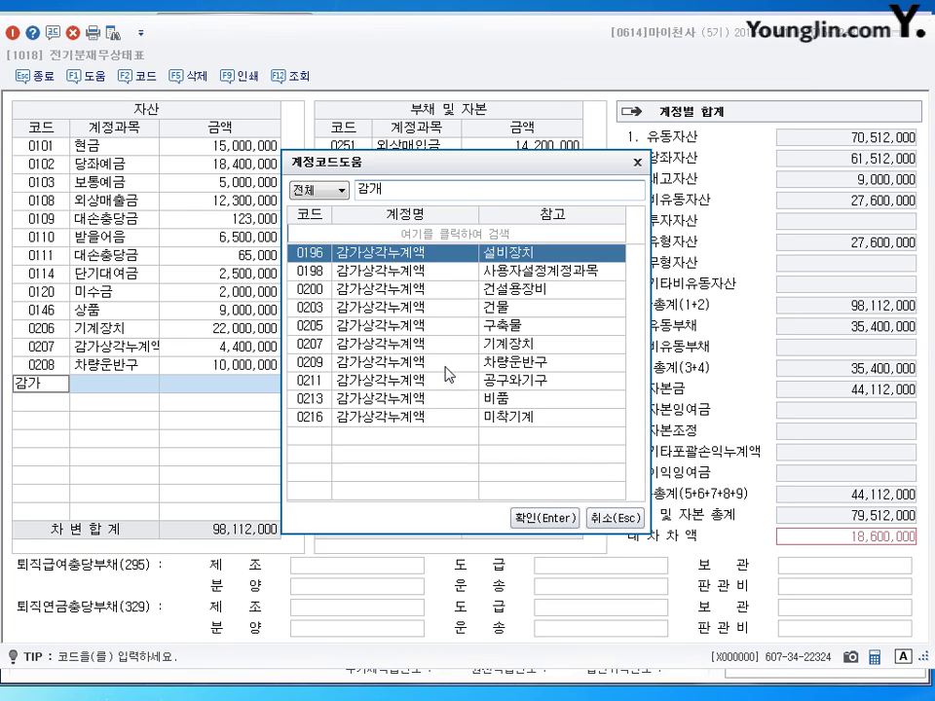
left_click(336, 364)
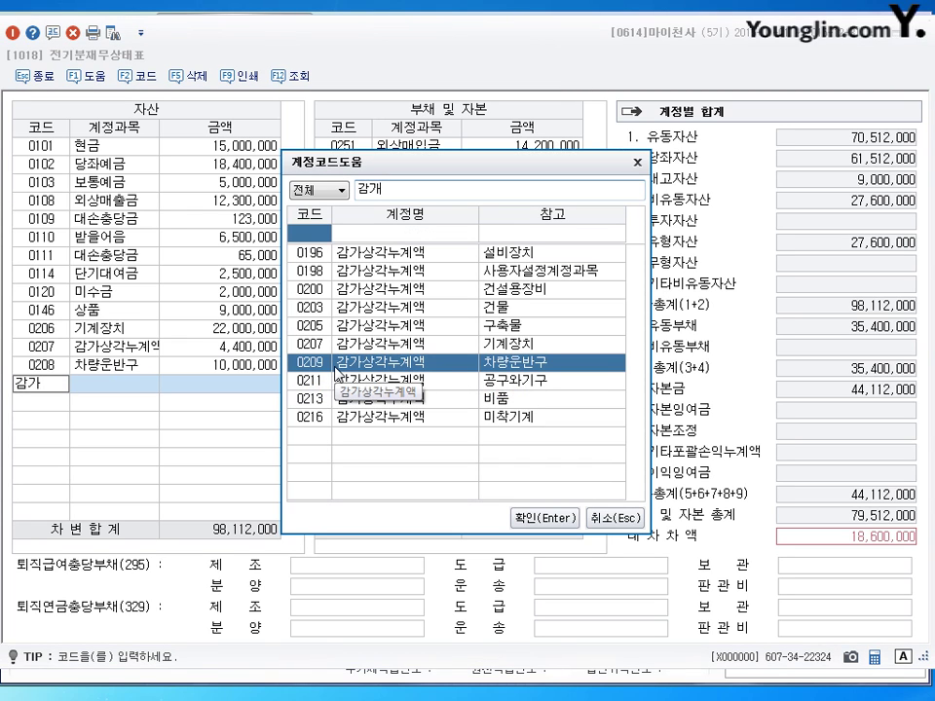
left_click(546, 518)
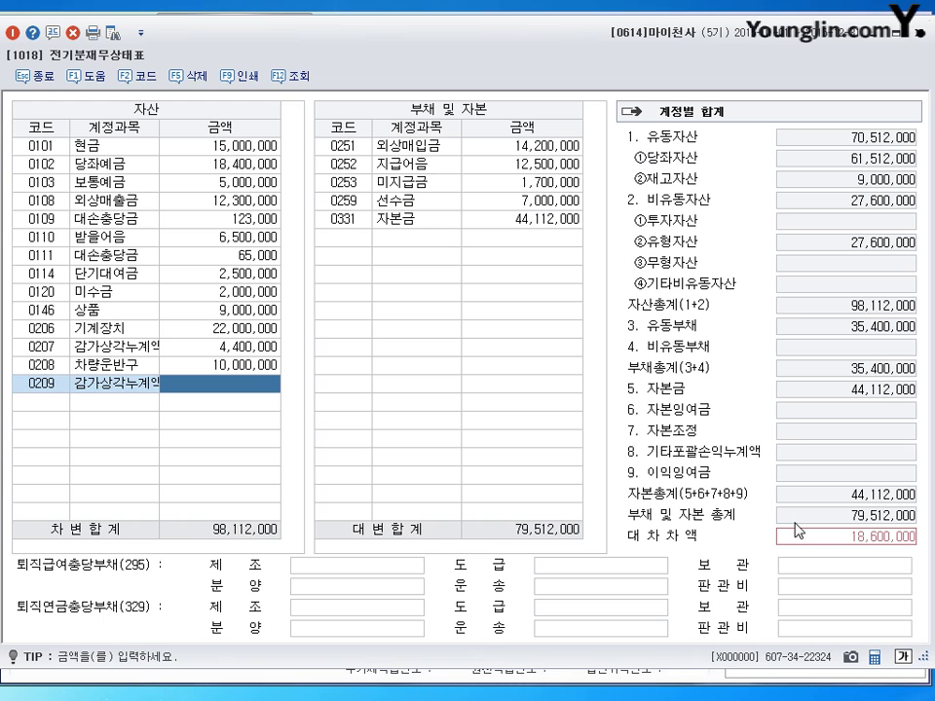
type("3300000")
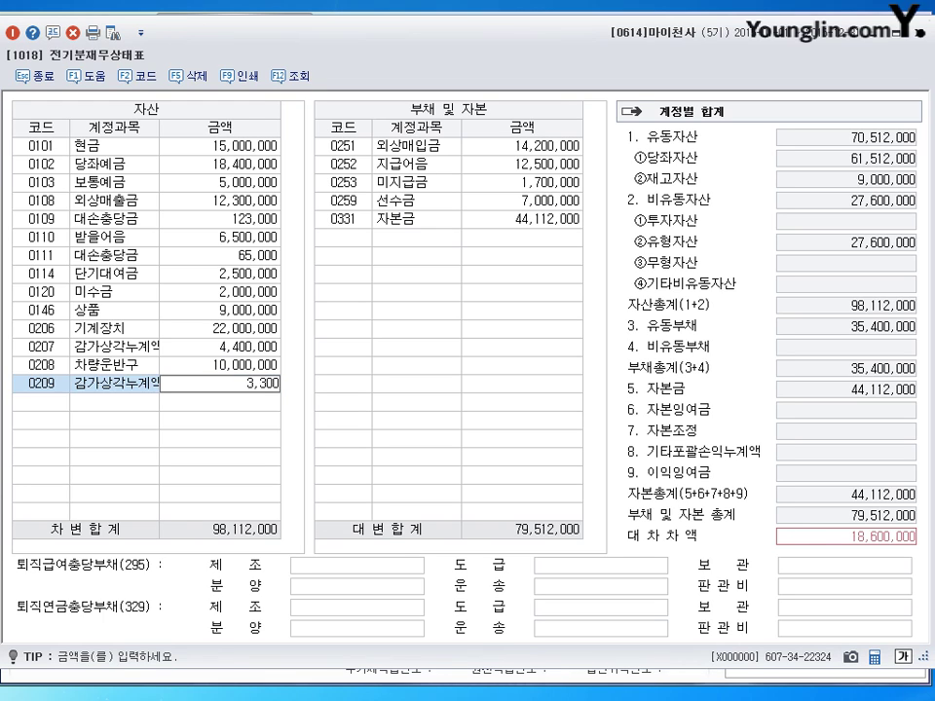
key("Return")
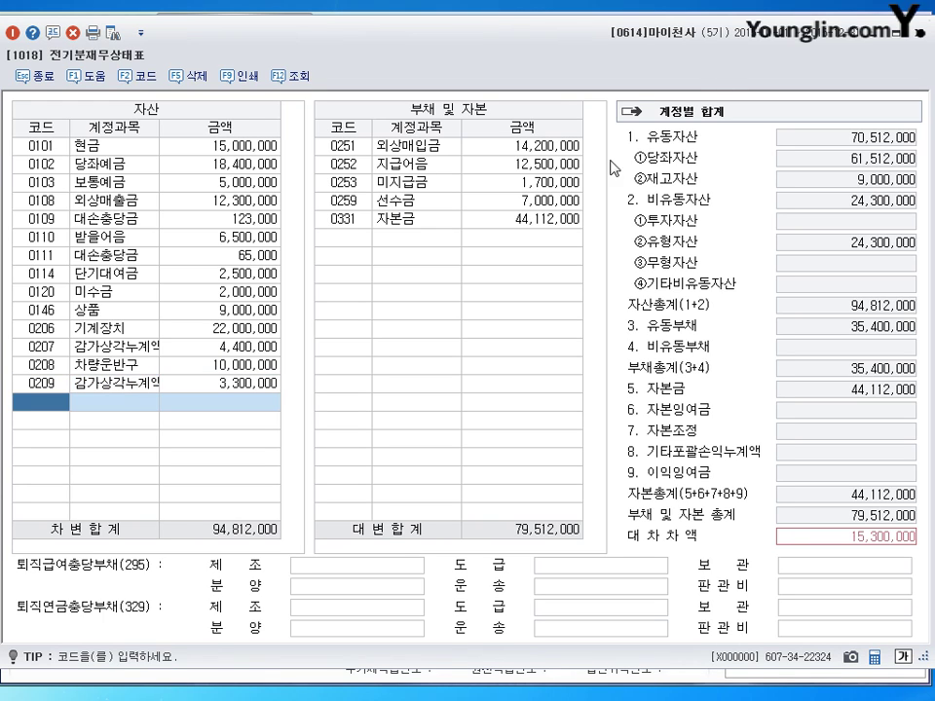
Step: Raise 0253 미지급금 from 1,700,000 to 17,000,000 so totals balance at 94,812,000
left_click(428, 114)
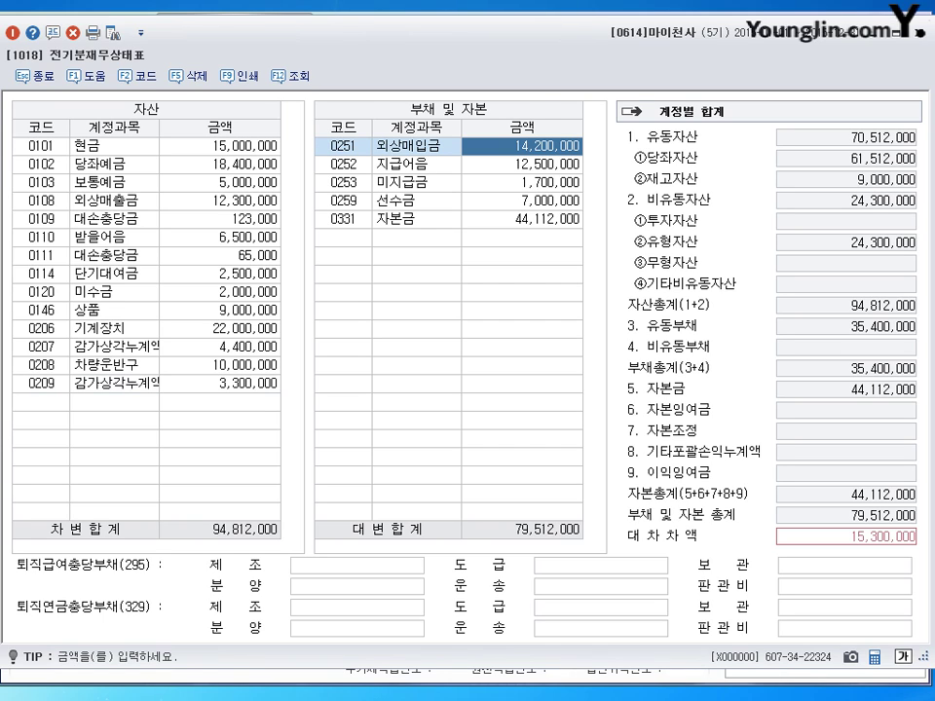
left_click(521, 163)
left_click(521, 182)
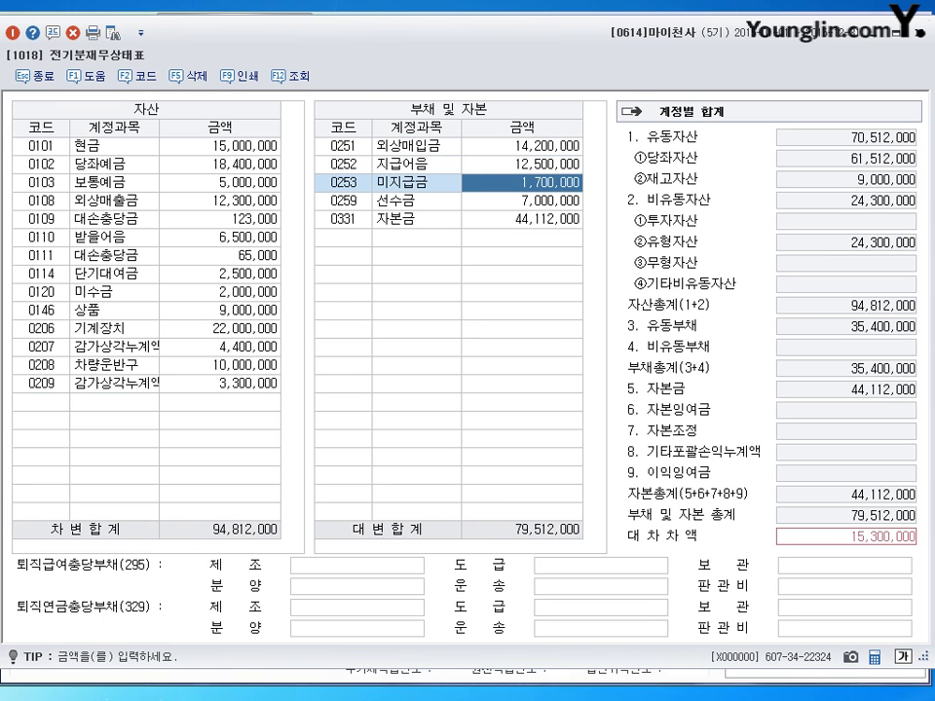
type("17000000")
key("Return")
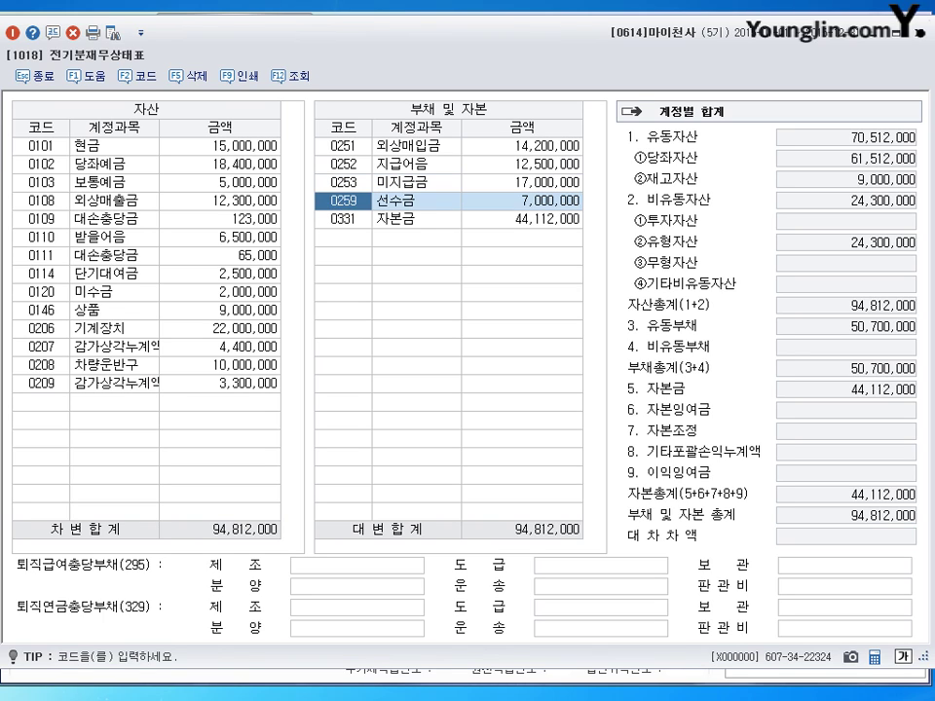
left_click(343, 219)
left_click(343, 238)
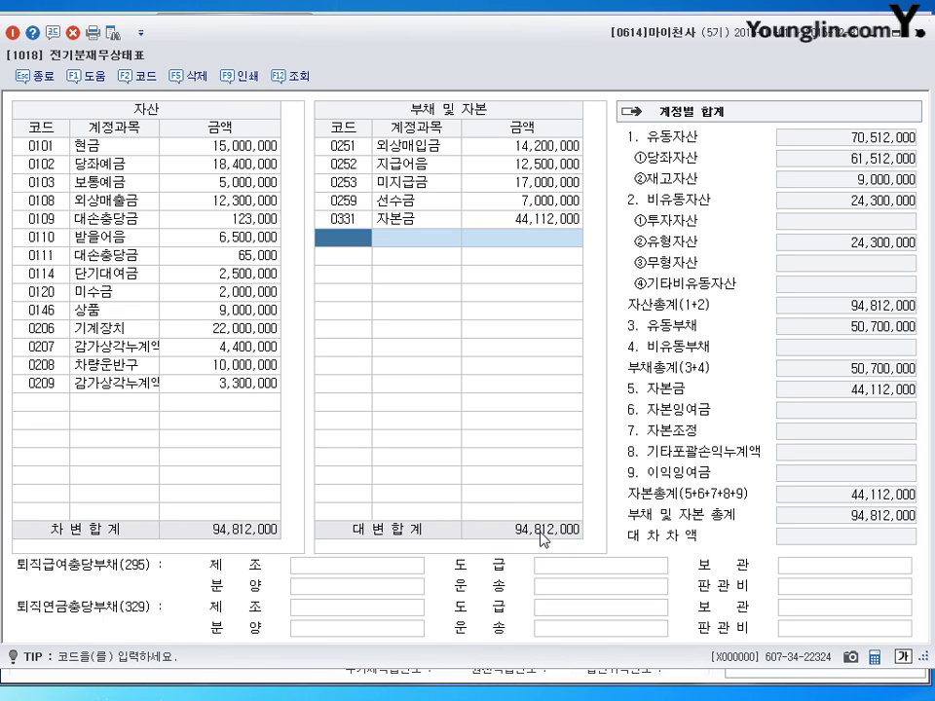
Step: Close the prior-period balance sheet and open 기초정보등록 > 거래처등록
left_click(915, 33)
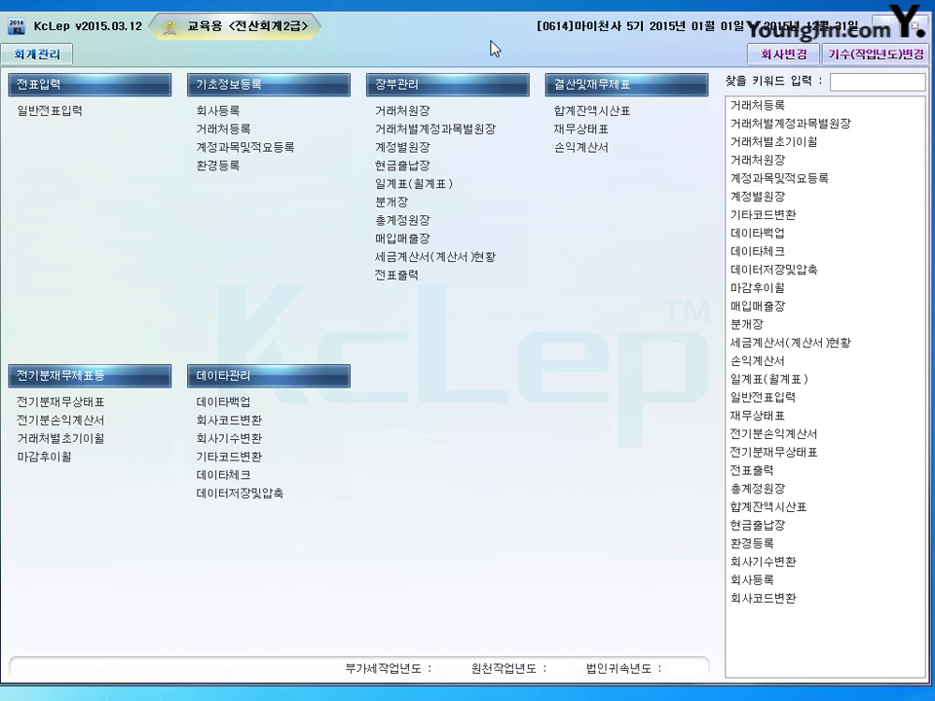
left_click(224, 128)
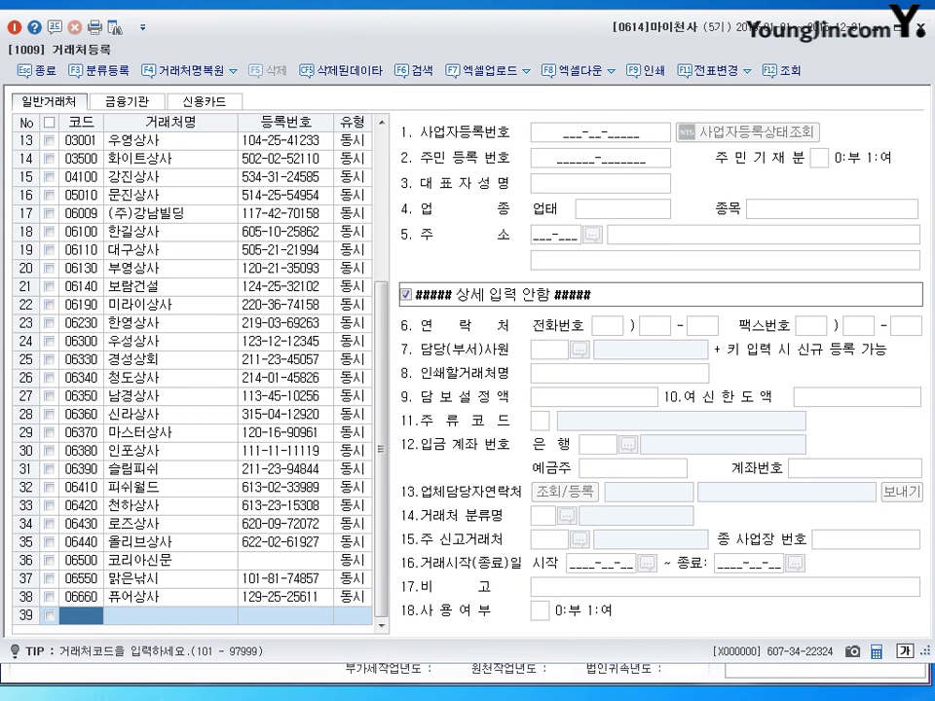
Step: Create client 05014 수암골상사 as type 2:매입 and enter its corrected business registration number
type("5014")
key("Return")
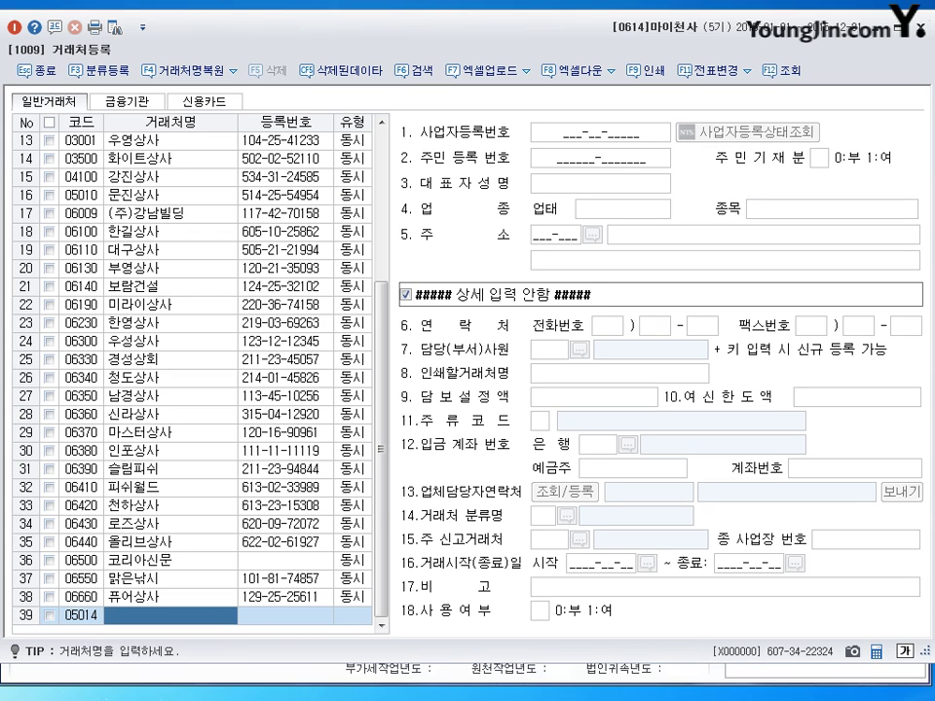
type("수암골상사")
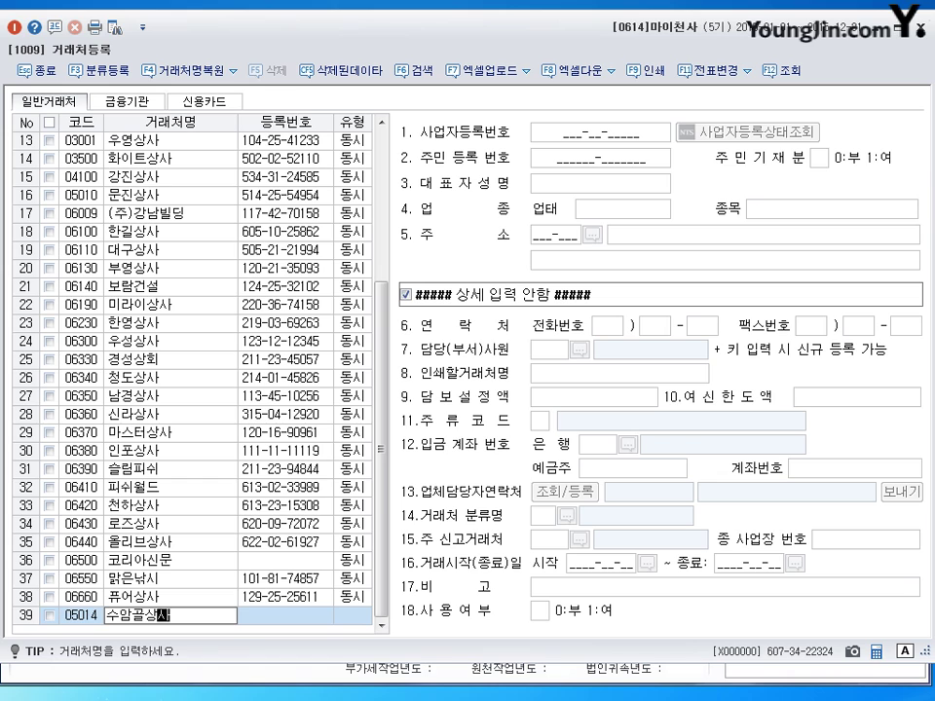
key("Return")
key("Return")
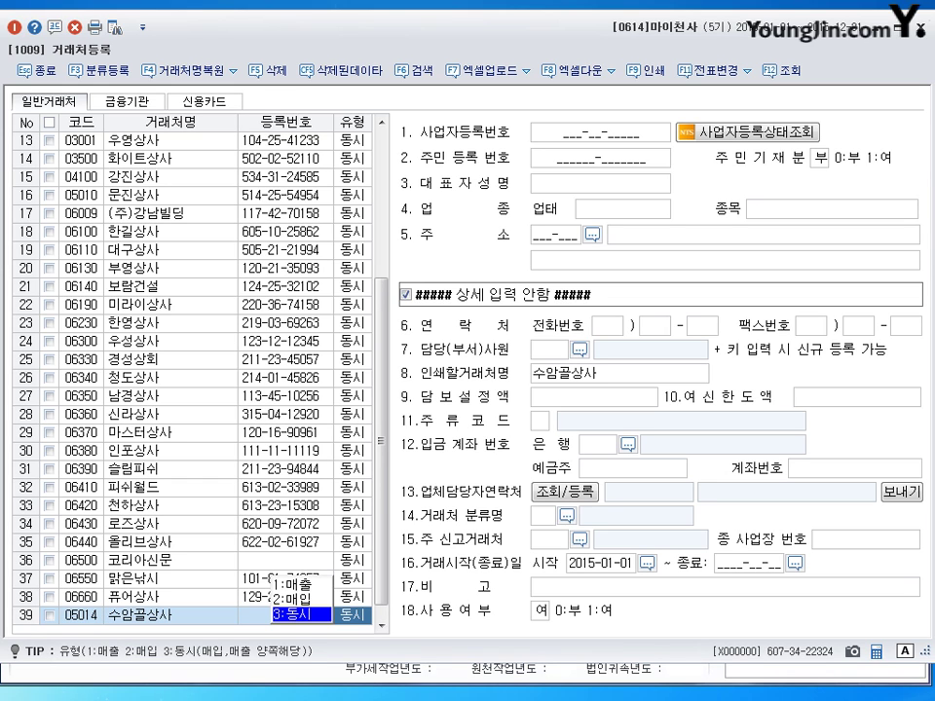
key("2")
key("Return")
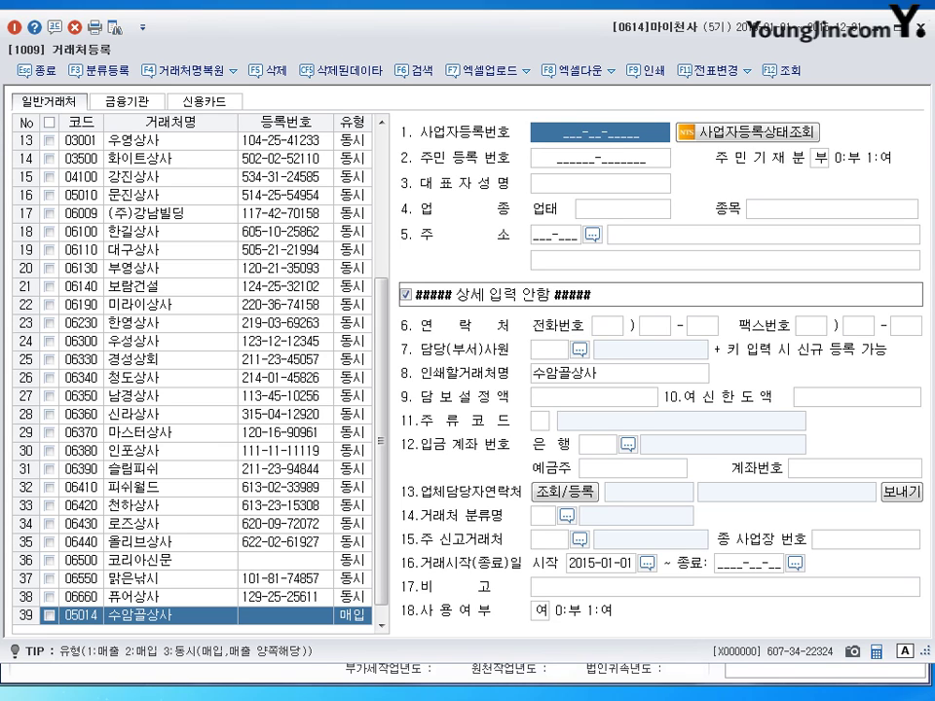
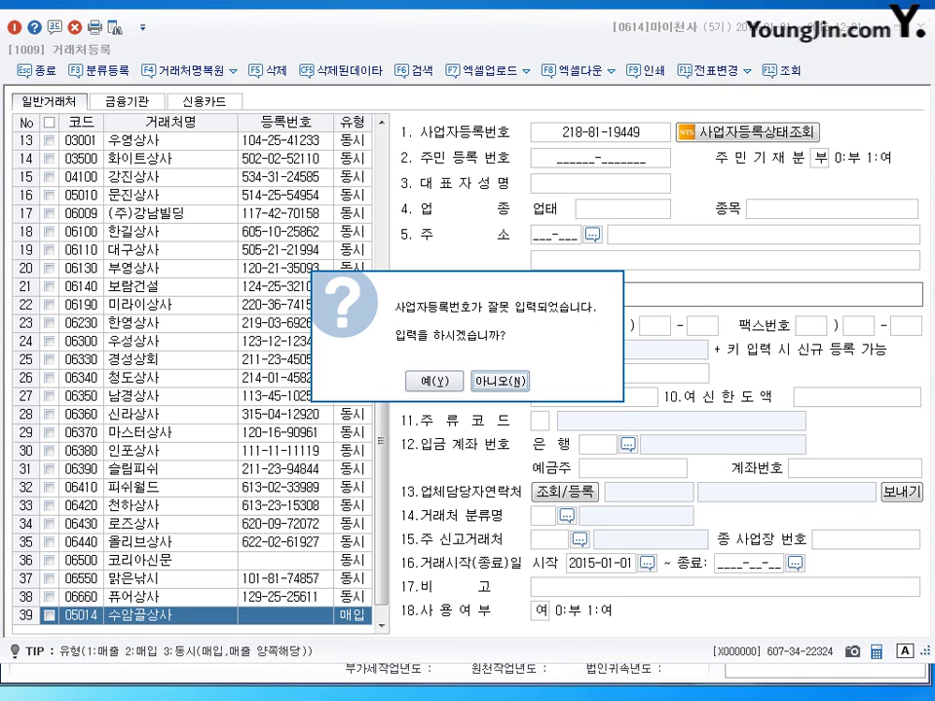
type("y")
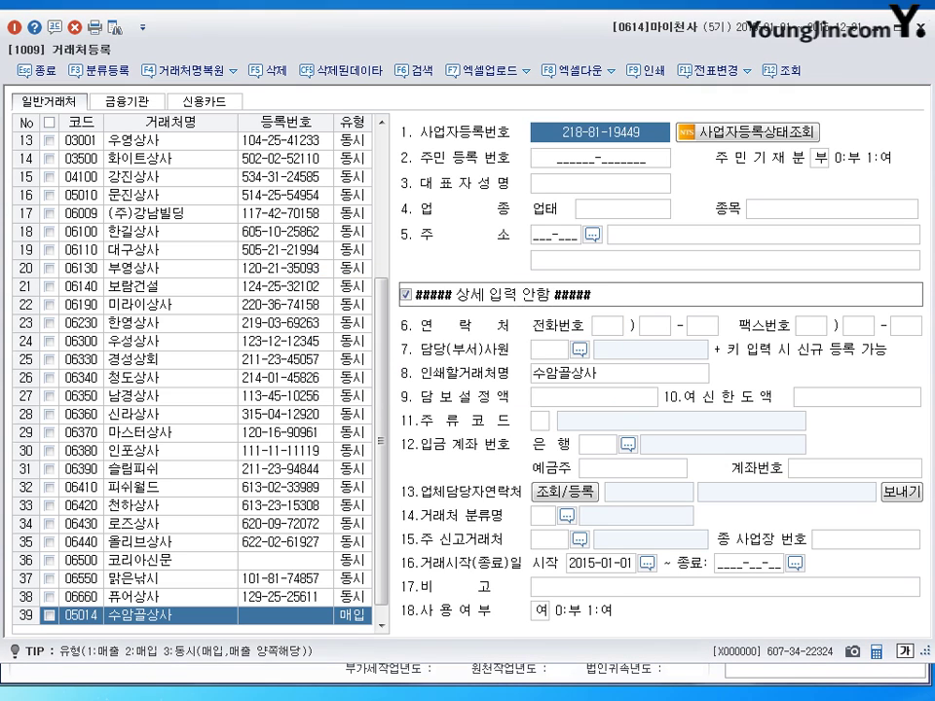
left_click(600, 132)
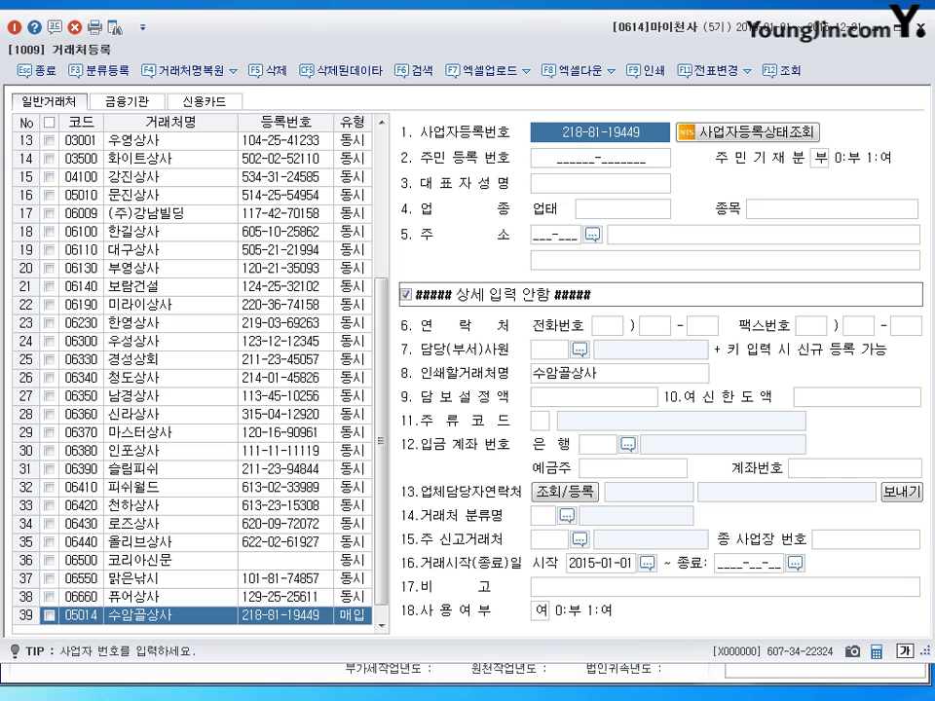
left_click(577, 132)
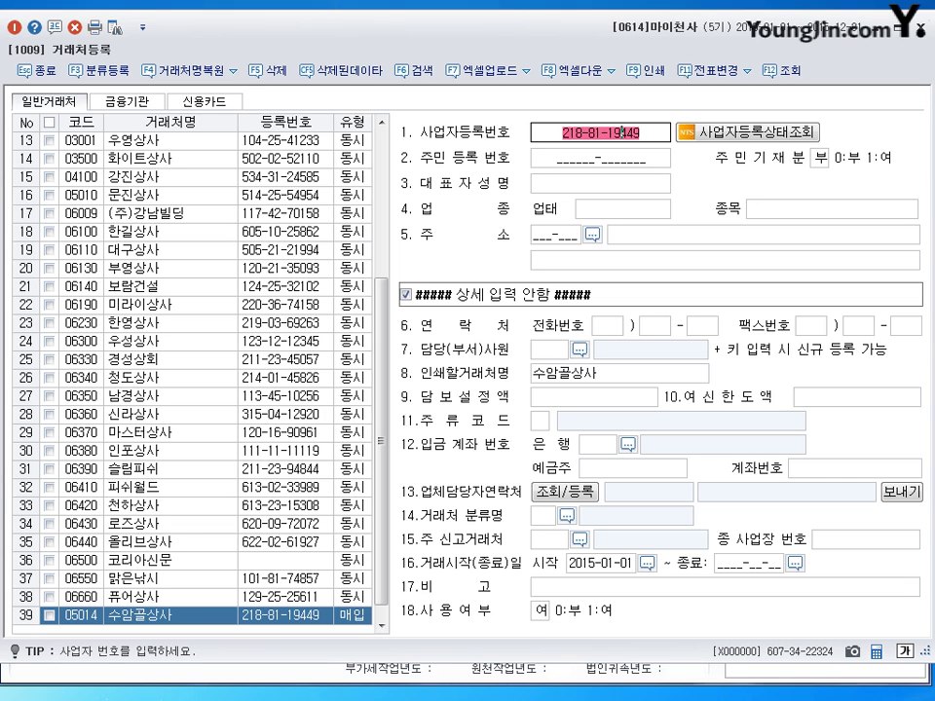
key("BackSpace")
type("8")
key("Return")
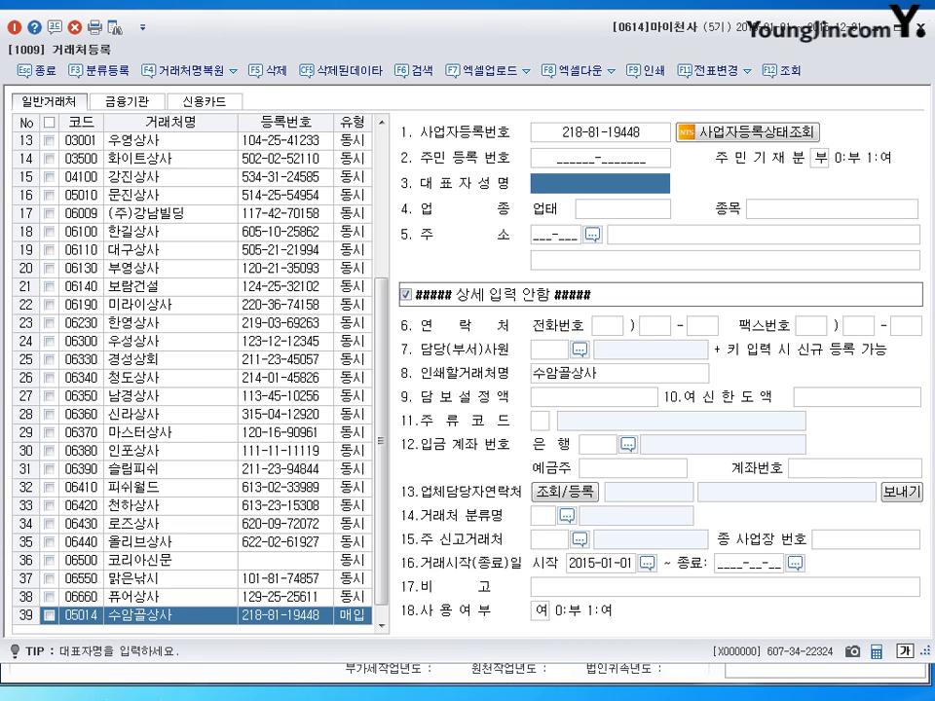
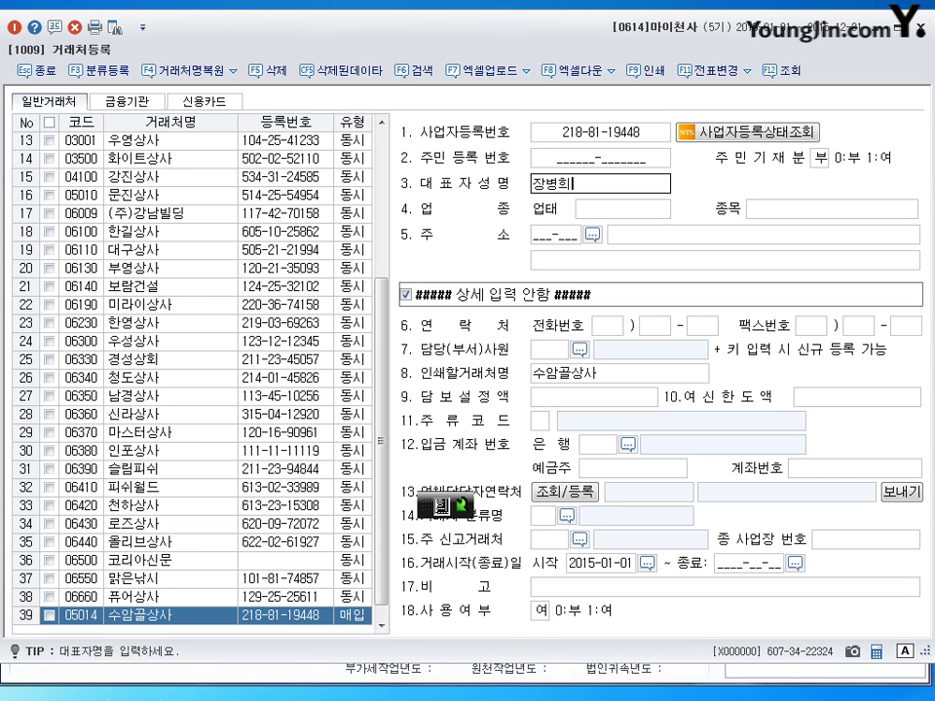
Step: Fill in the representative's name, 업태 도소매, 종목 의료기기 and the 충청북도 address, then save
key("Return")
type("도소매")
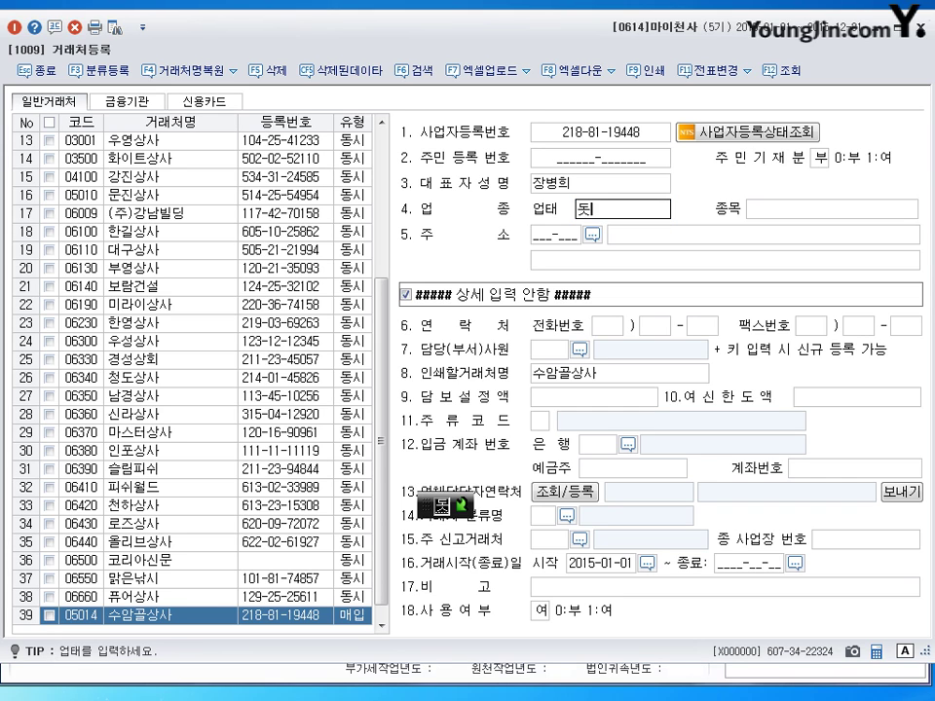
key("Return")
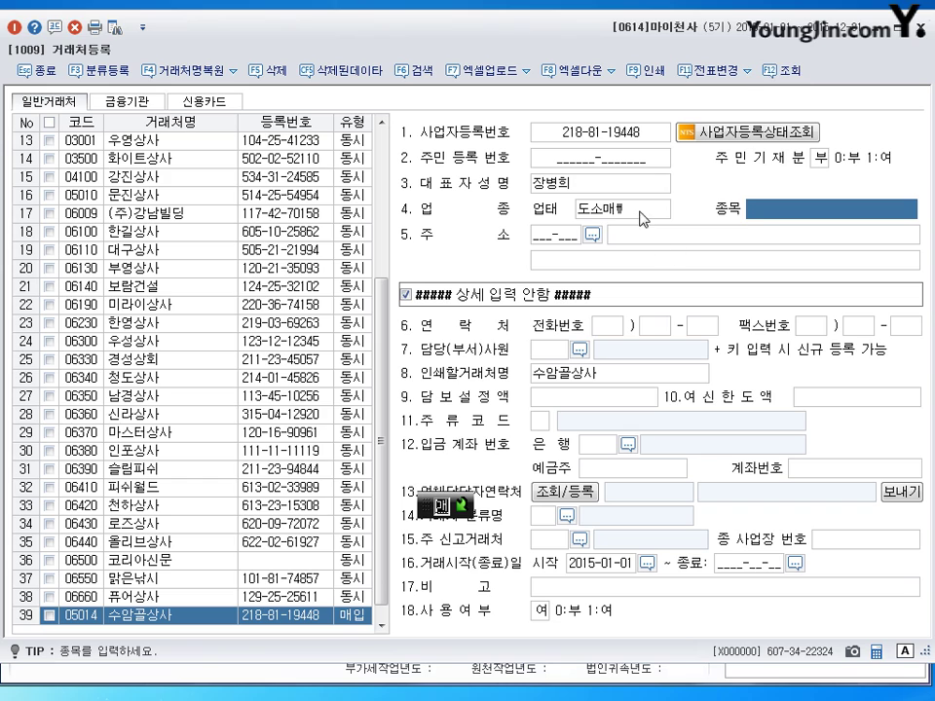
key("shift+Tab")
key("Return")
type("의료긱ㅣ")
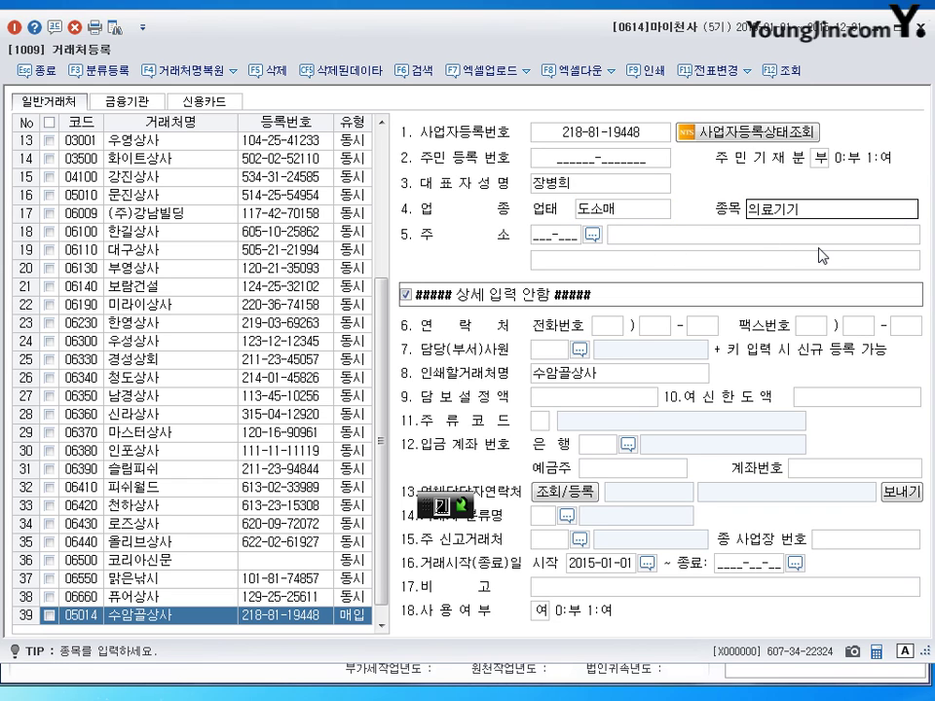
key("Return")
key("Return")
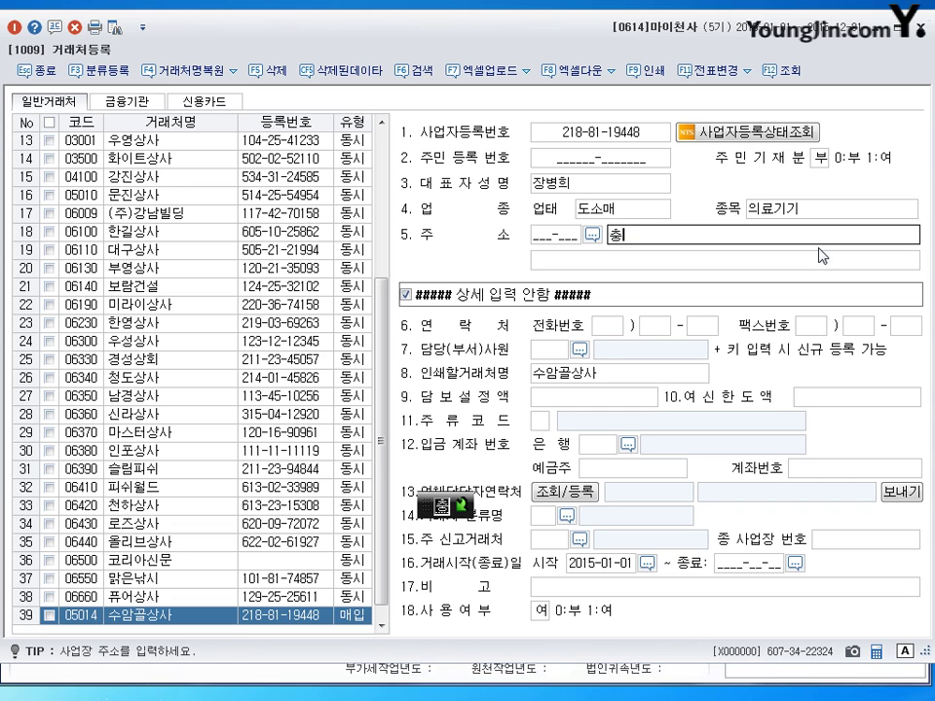
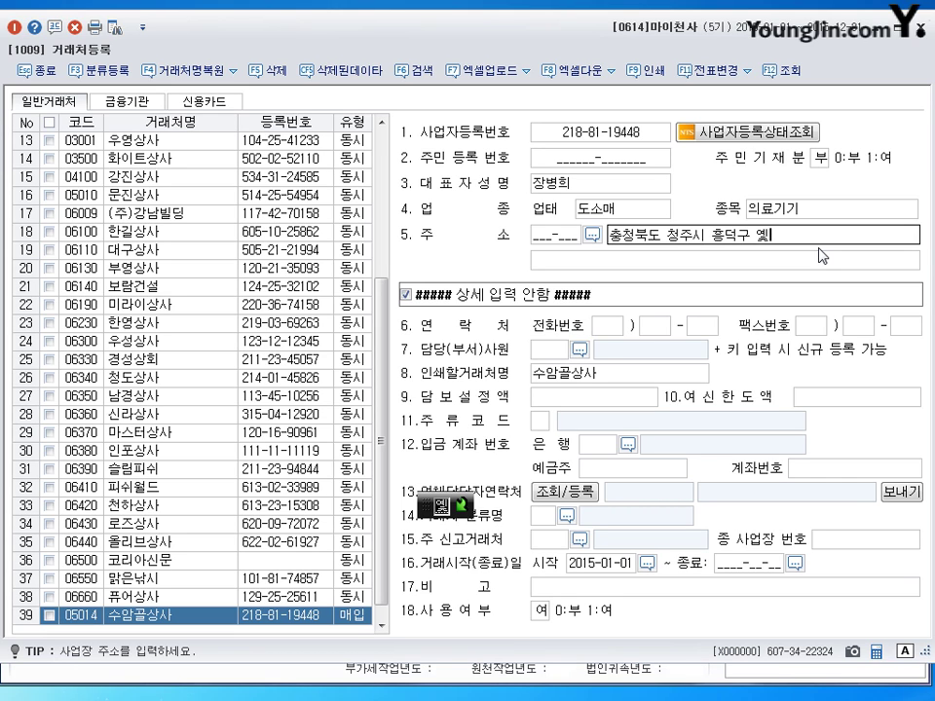
key("Return")
key("Return")
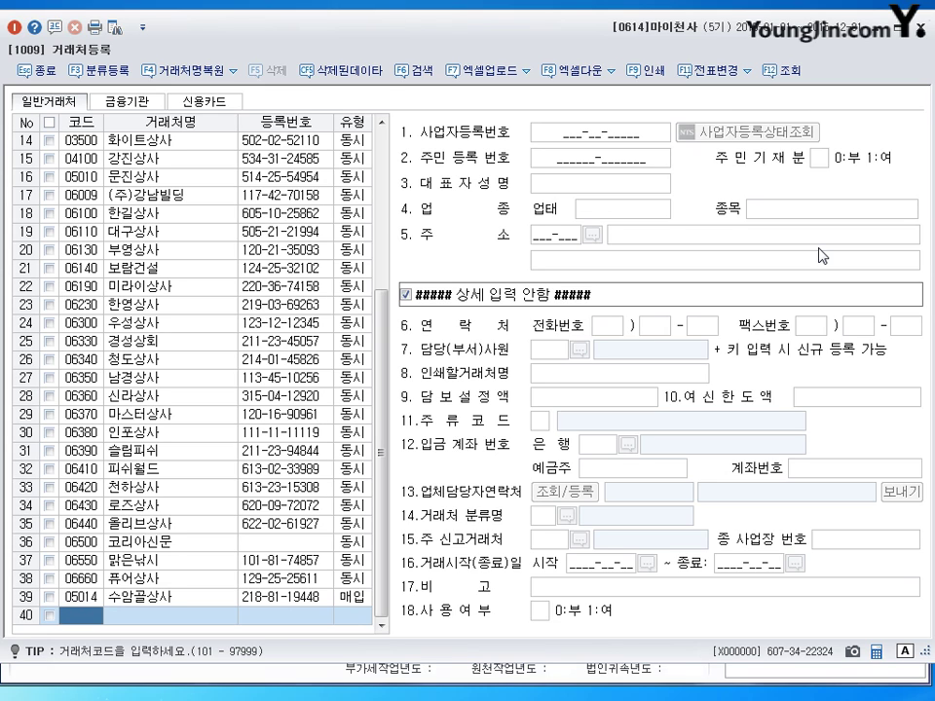
Step: Create client 05015 우암산상사 as type 1:매출 with its registration number and representative
type("5015")
key("Return")
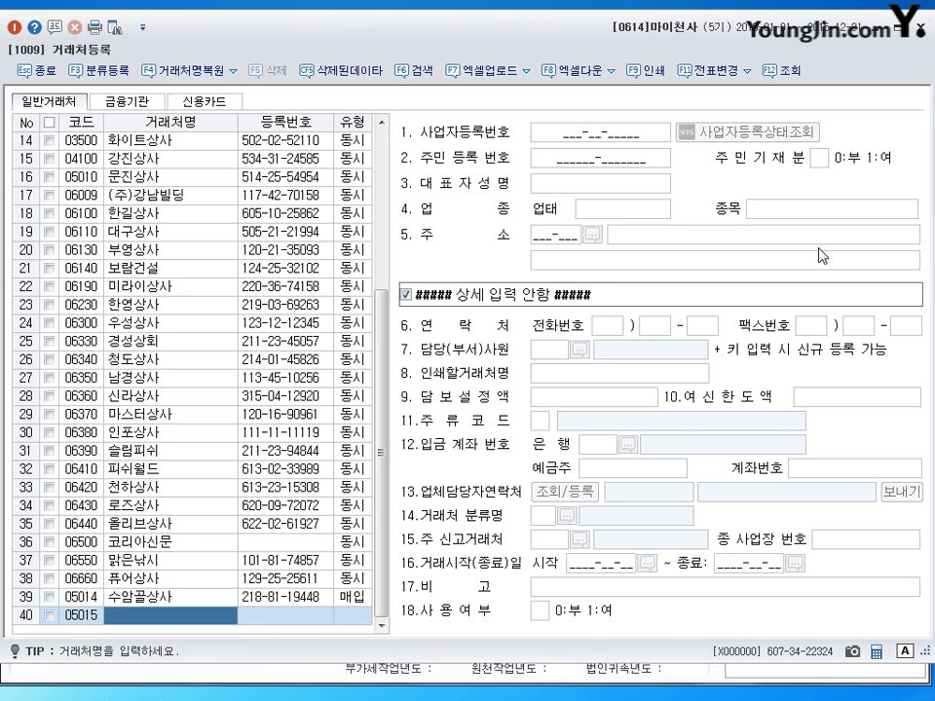
type("우암산상사")
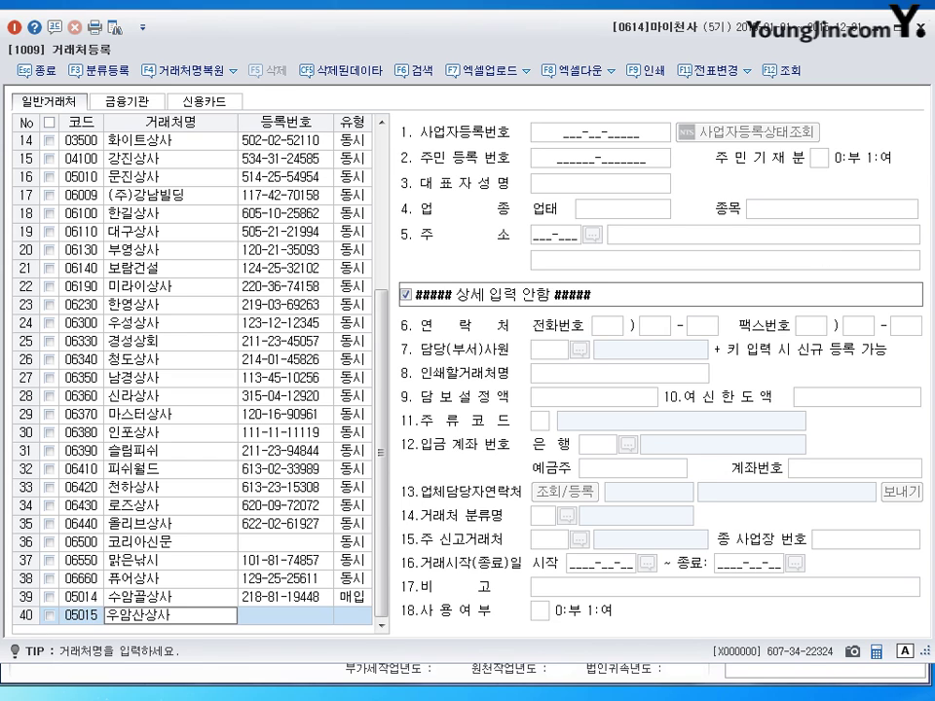
key("Return")
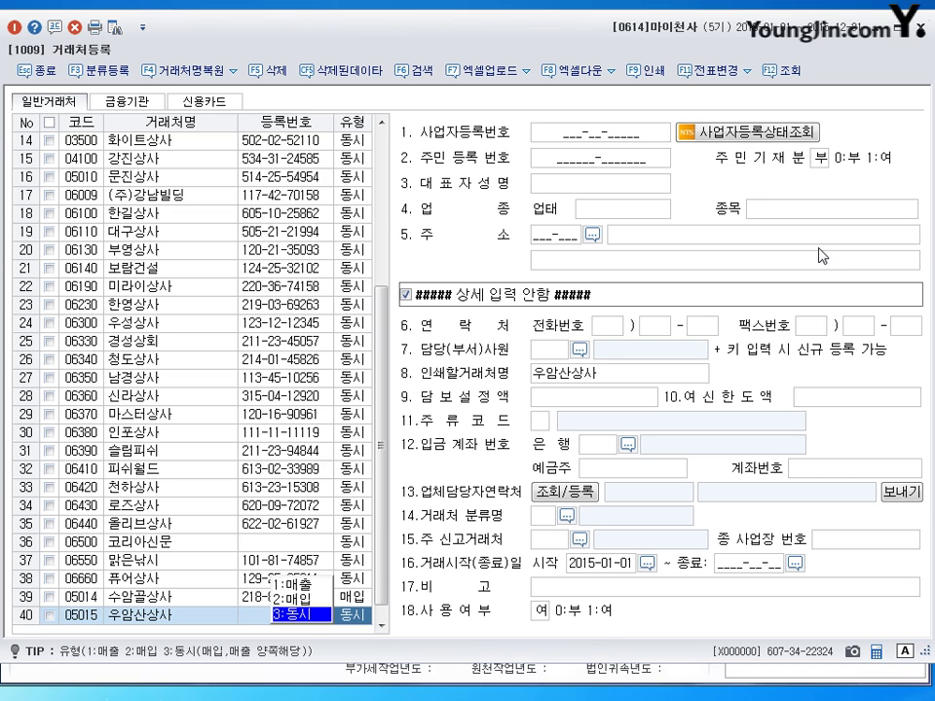
key("1")
key("Return")
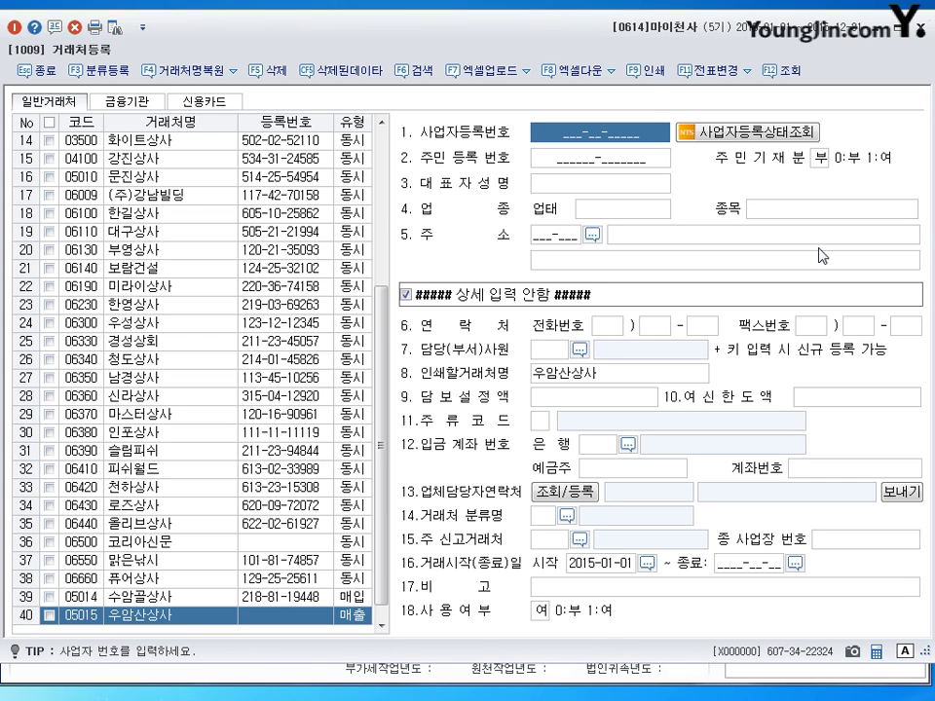
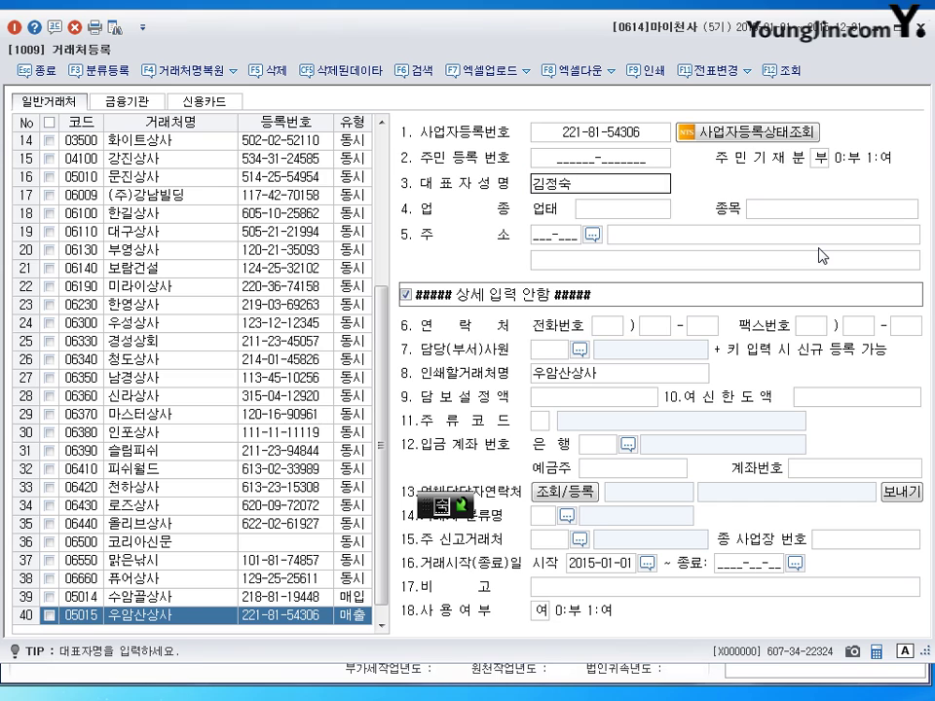
key("Return")
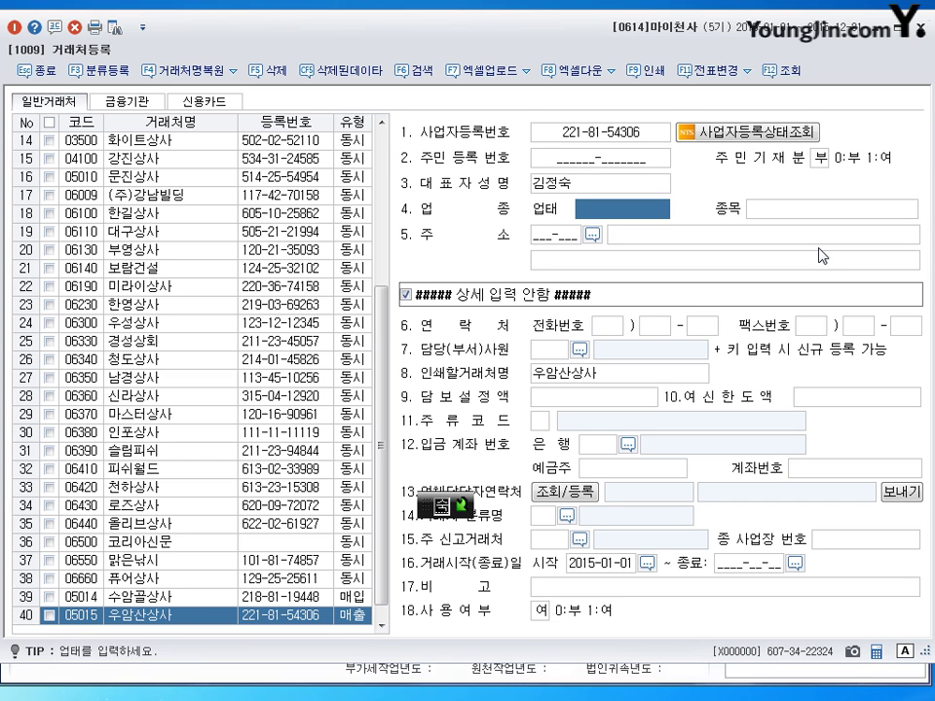
Step: Enter 업태 도소매, 종목 잡화 and the 대전광역시 address, then save the record
type("도소매")
key("Return")
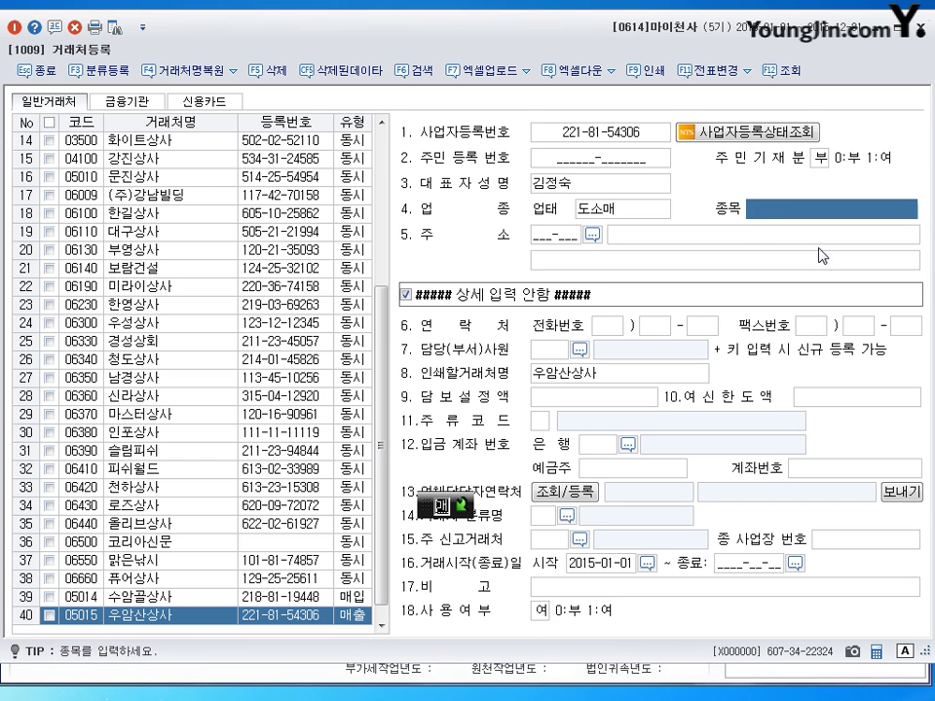
type("잡화")
key("Return")
key("Return")
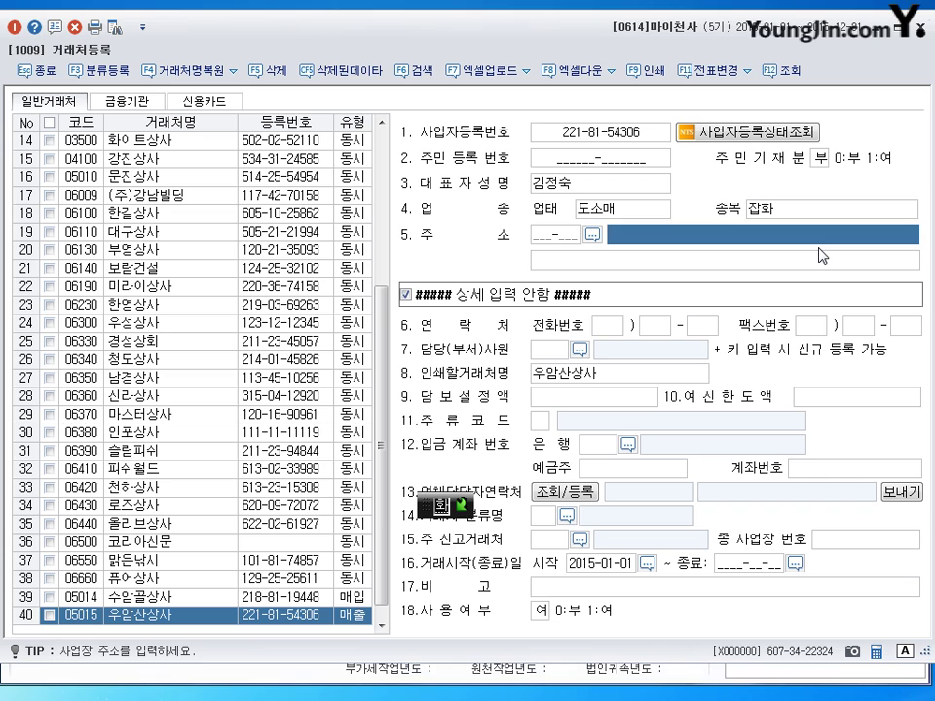
type("대전공역시")
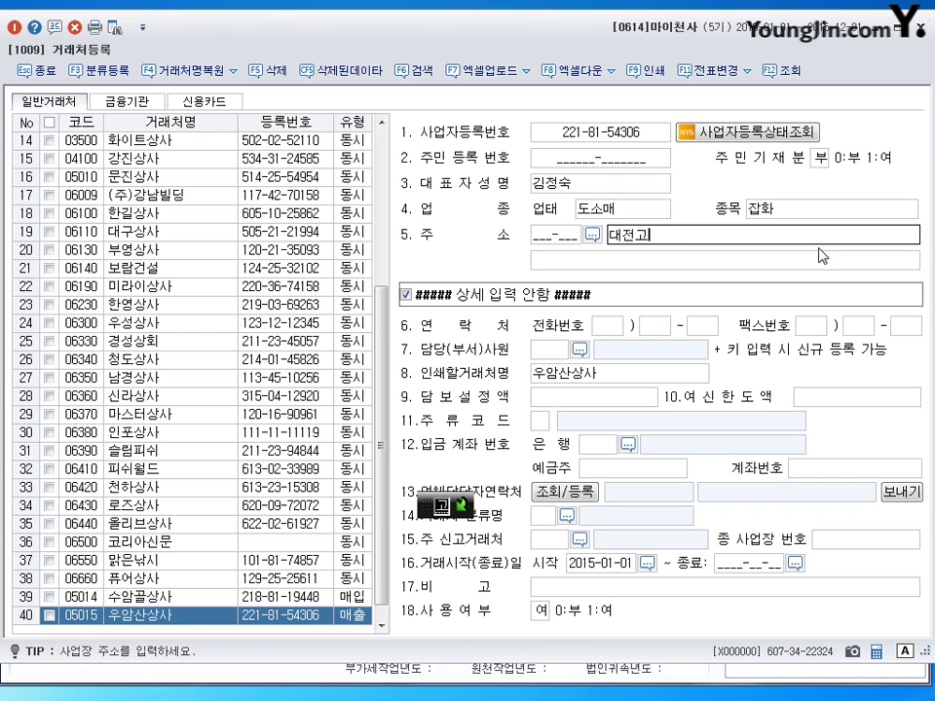
key("BackSpace")
key("BackSpace")
key("BackSpace")
key("BackSpace")
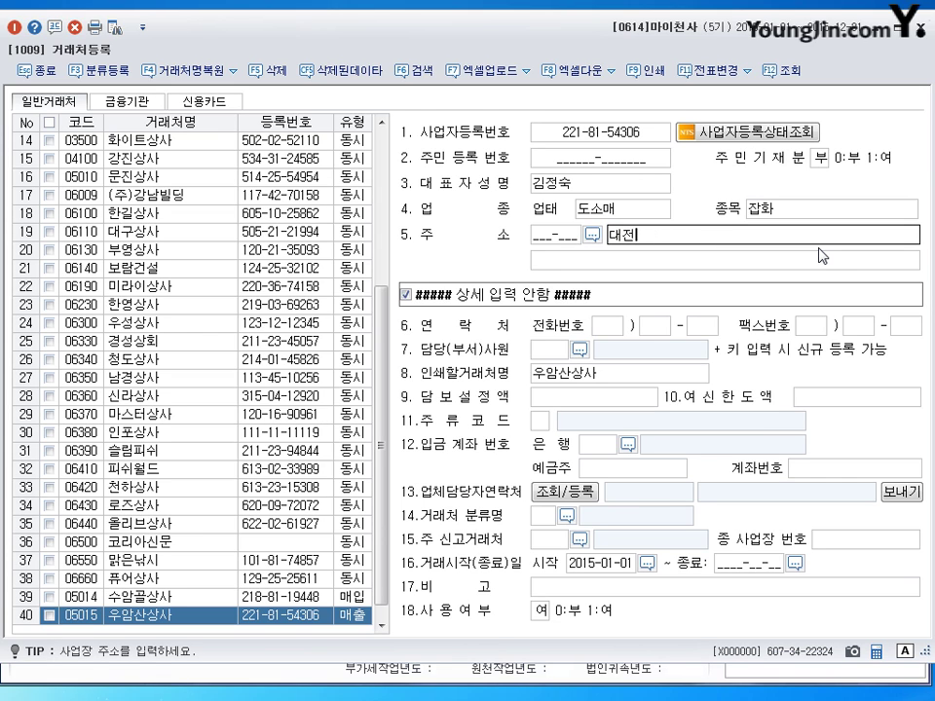
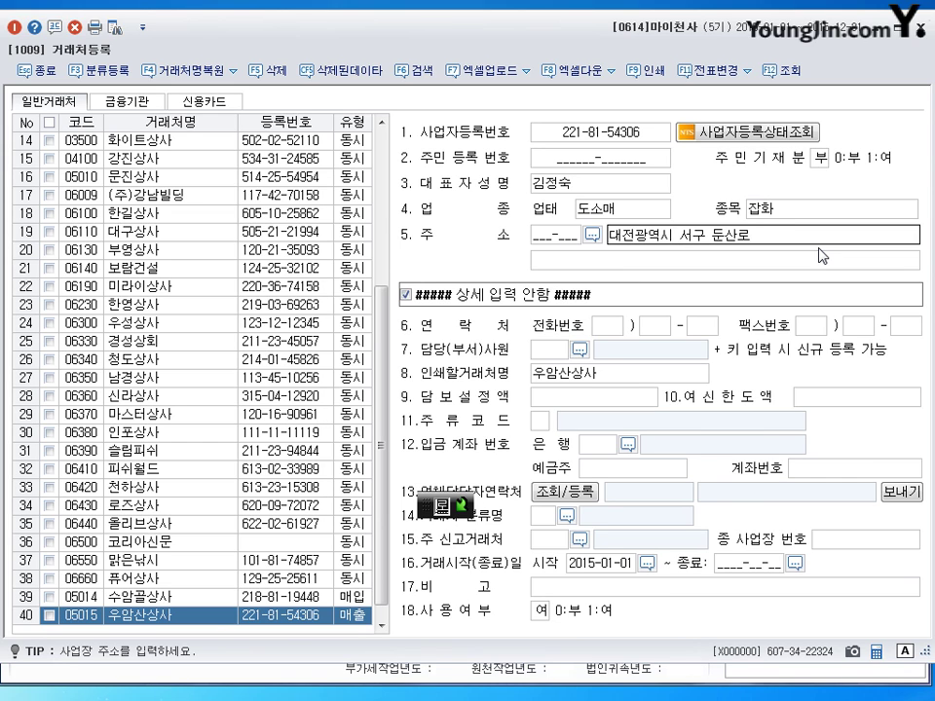
key("Return")
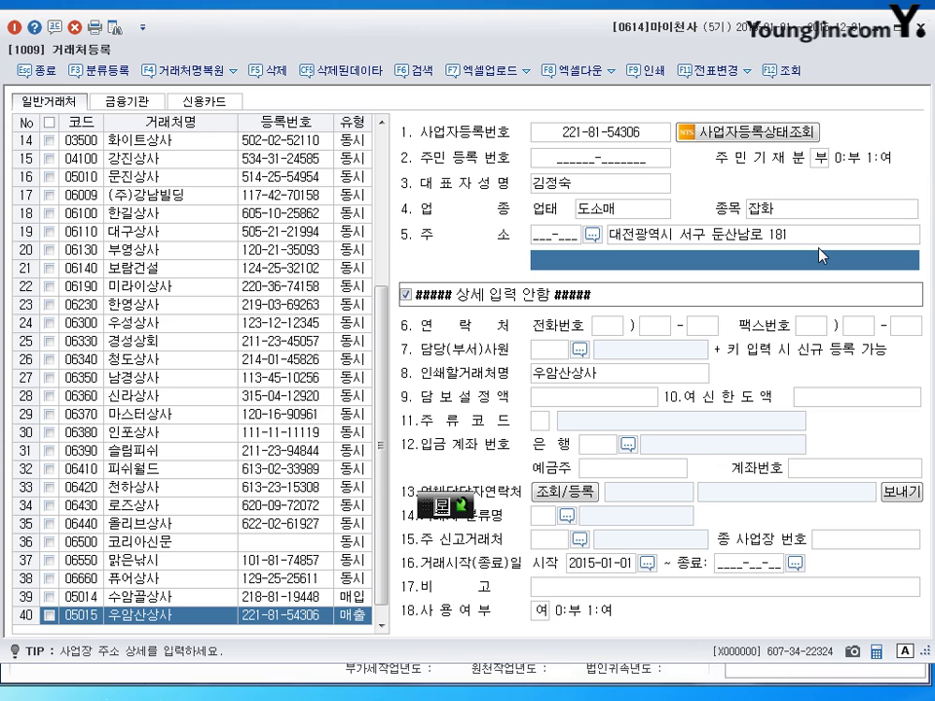
key("Return")
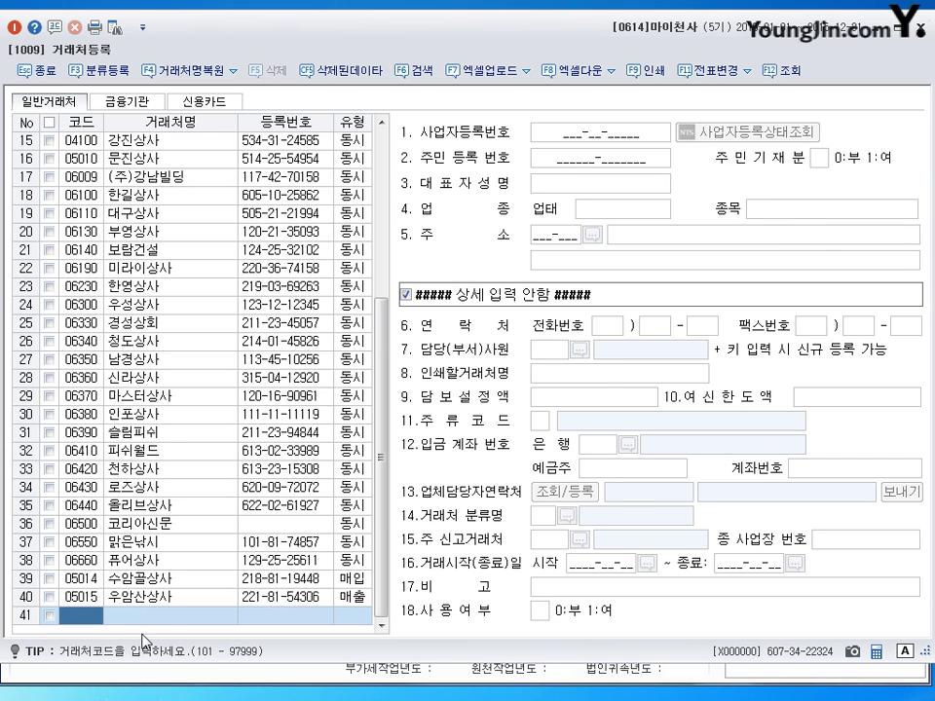
Step: Review the saved 수암골상사 and 우암산상사 rows, then close the client register
left_click(146, 578)
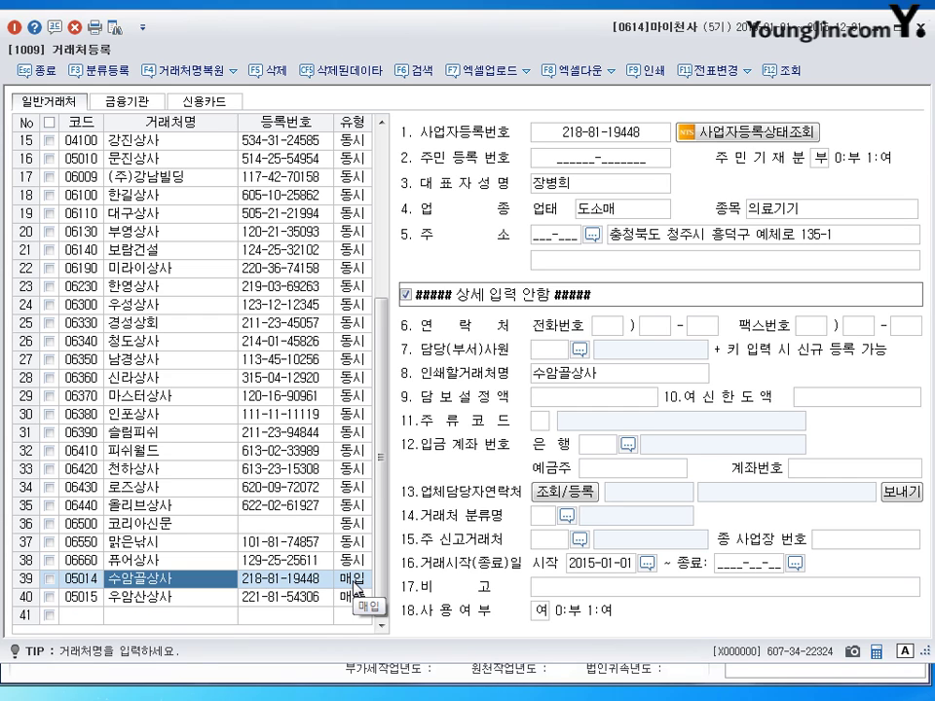
left_click(162, 596)
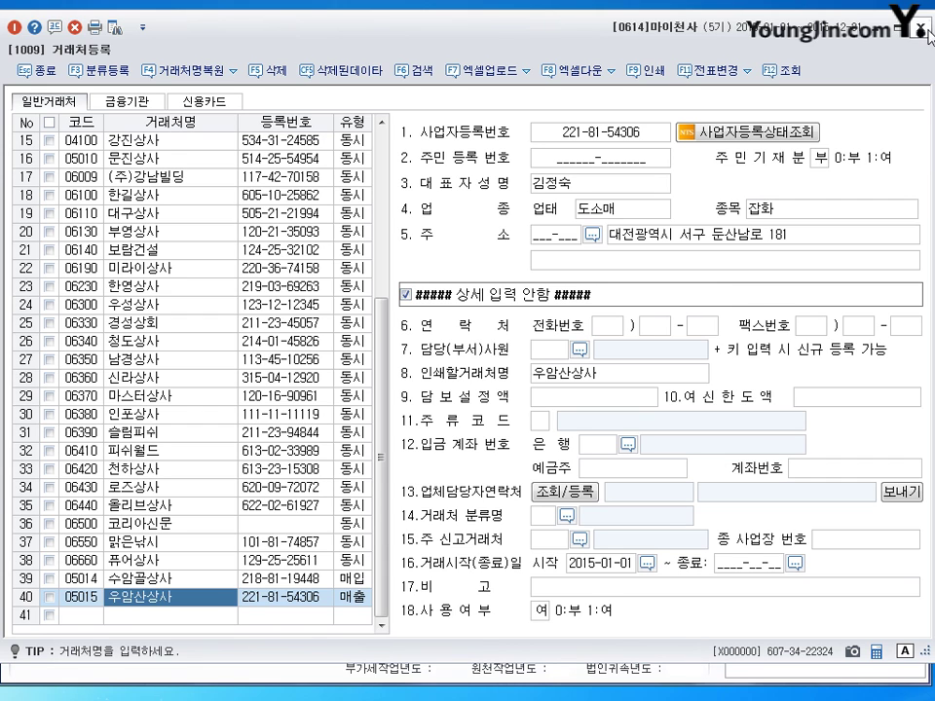
key("Escape")
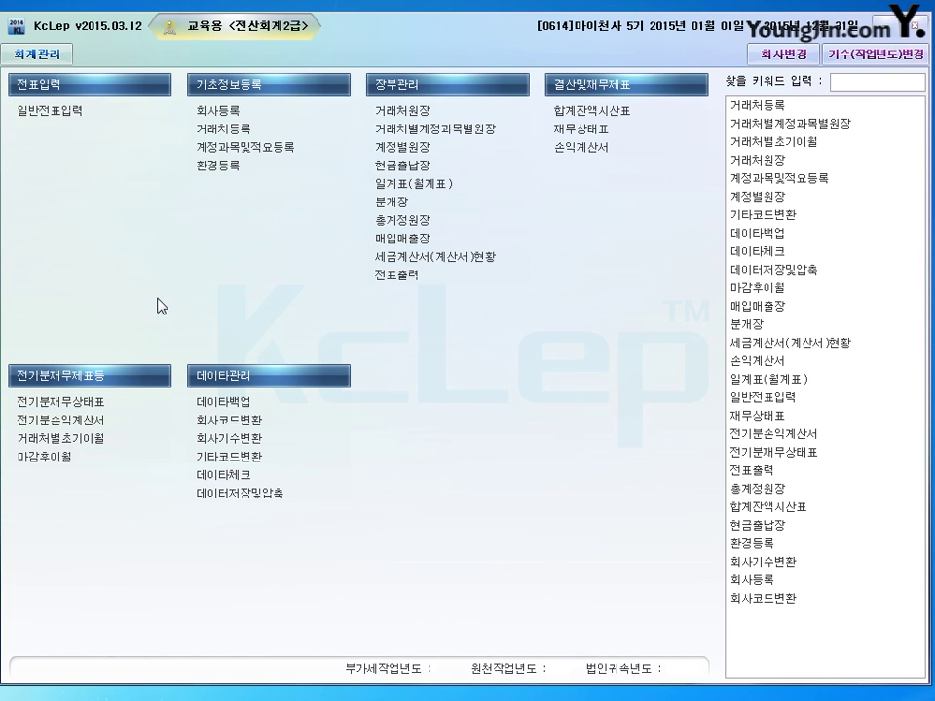
Step: Add cash memo 5 '인터넷 전화요금 지급' to 판매관리비 account 0814 통신비 and close the register
left_click(244, 147)
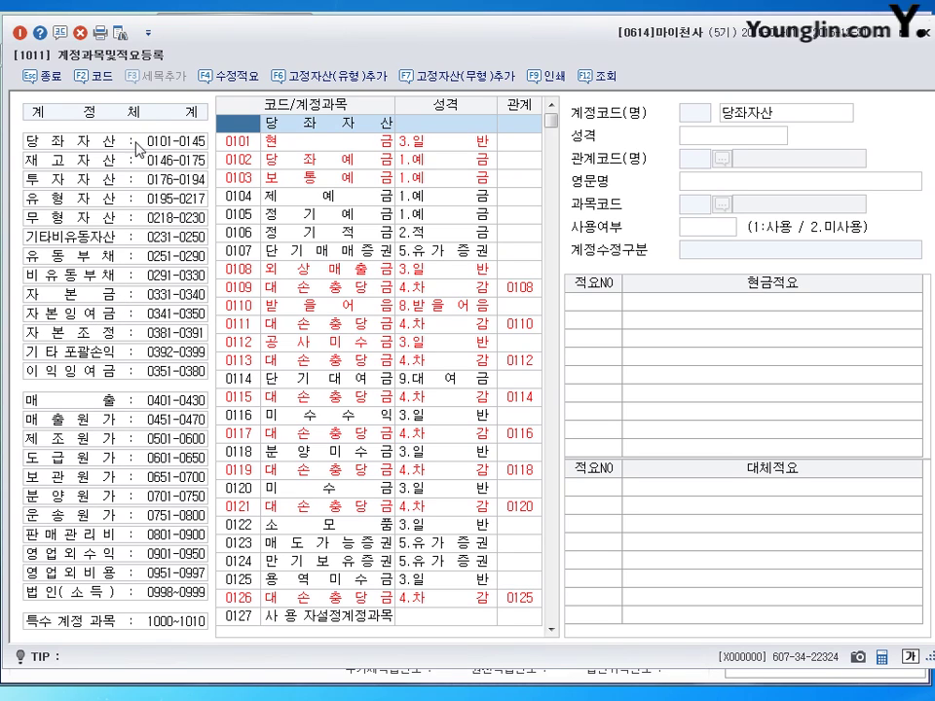
left_click(125, 546)
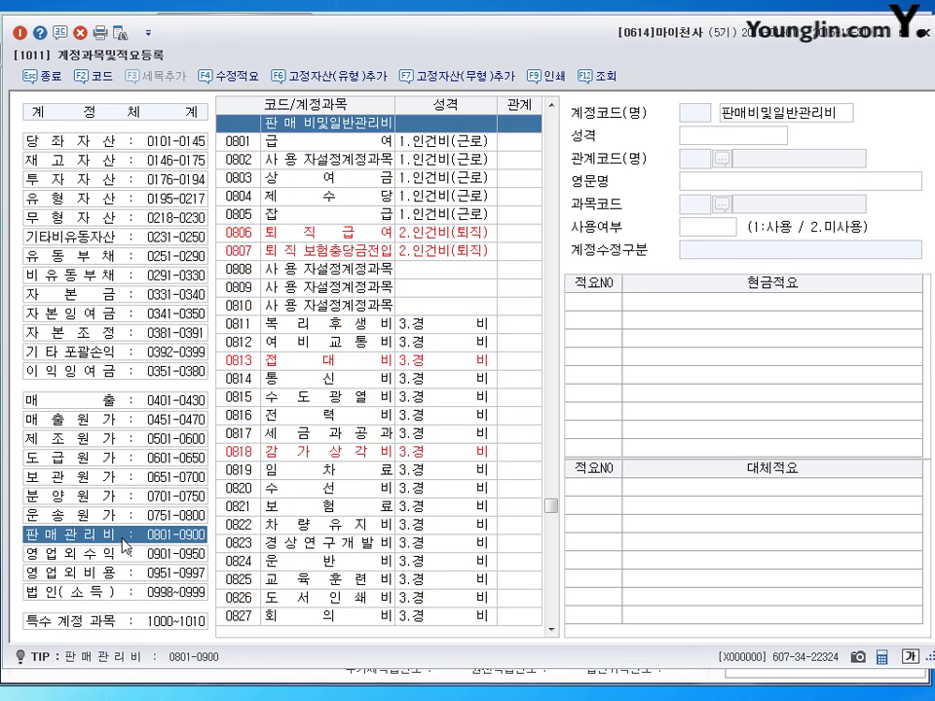
left_click(370, 378)
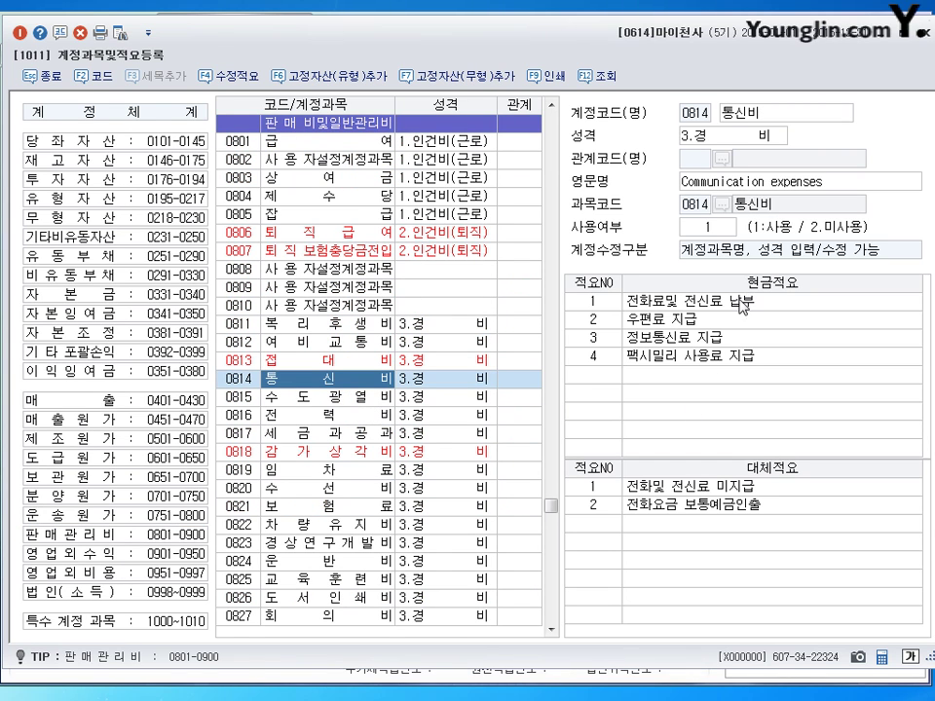
left_click(589, 375)
type("5")
key("Return")
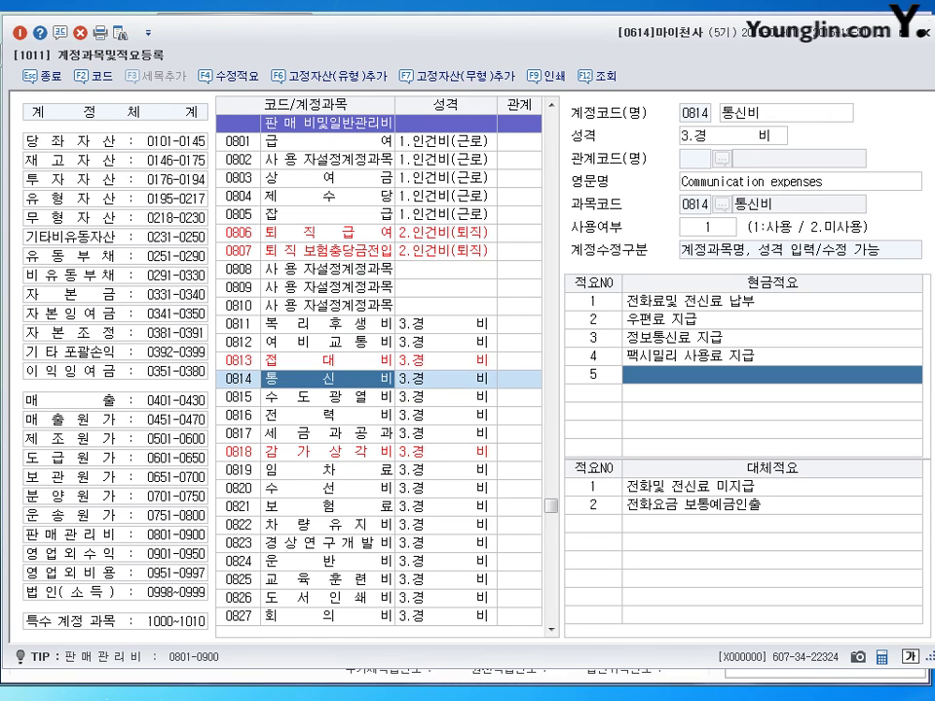
type("이")
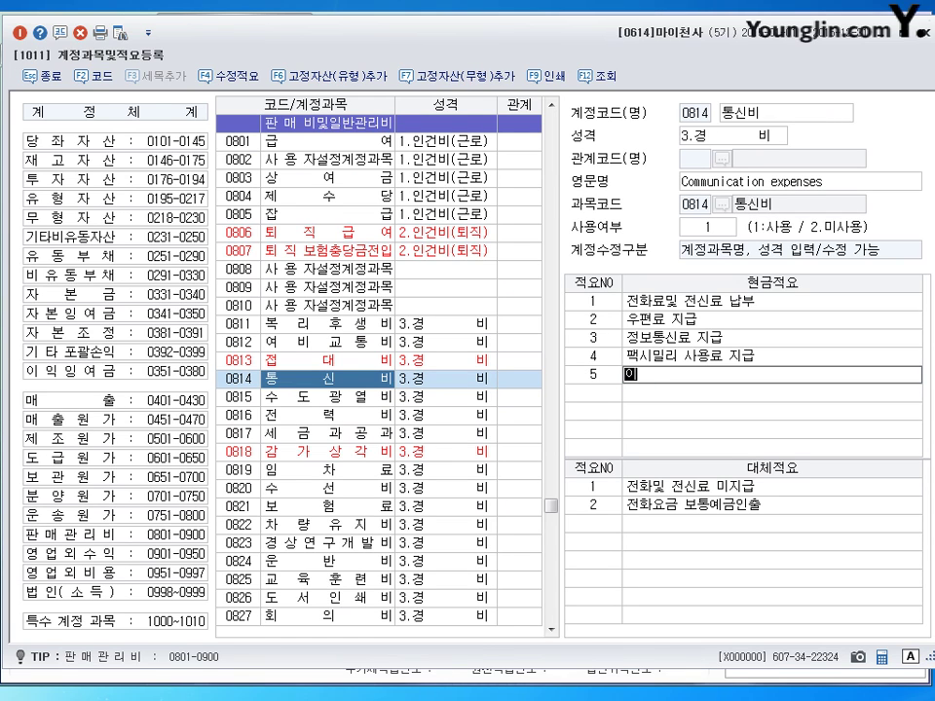
type("ㄴ터네ㅅ")
type(" 전화요금")
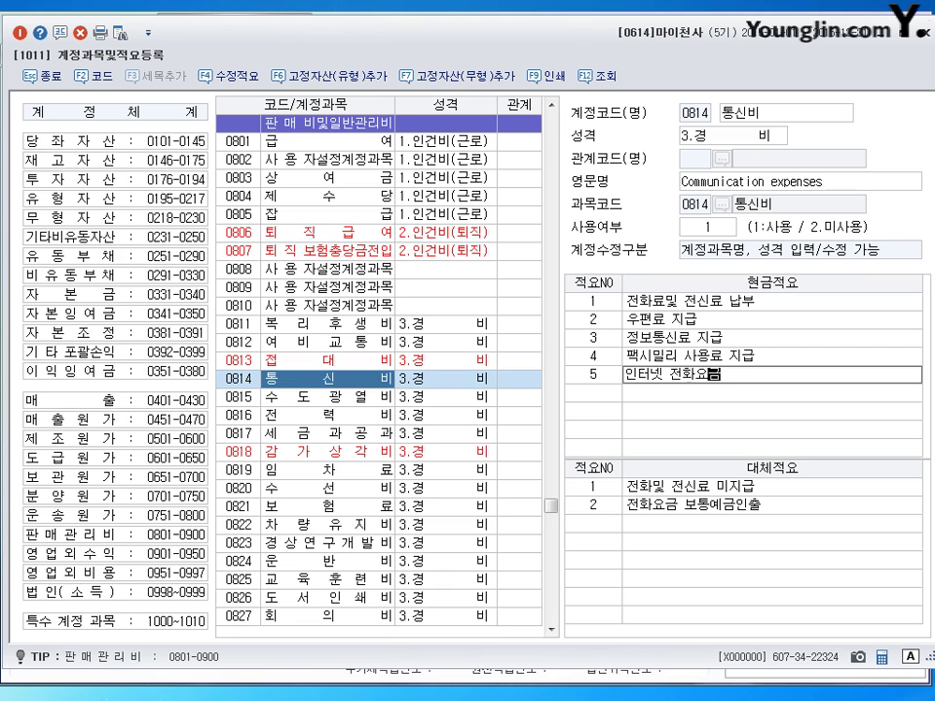
type(" 지급")
key("Return")
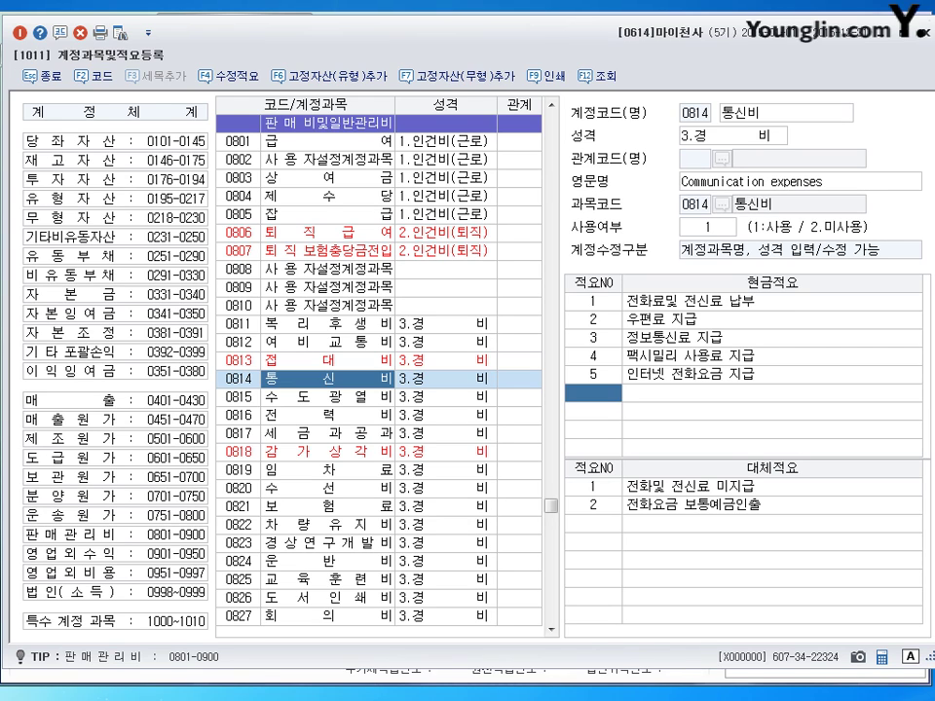
left_click(926, 36)
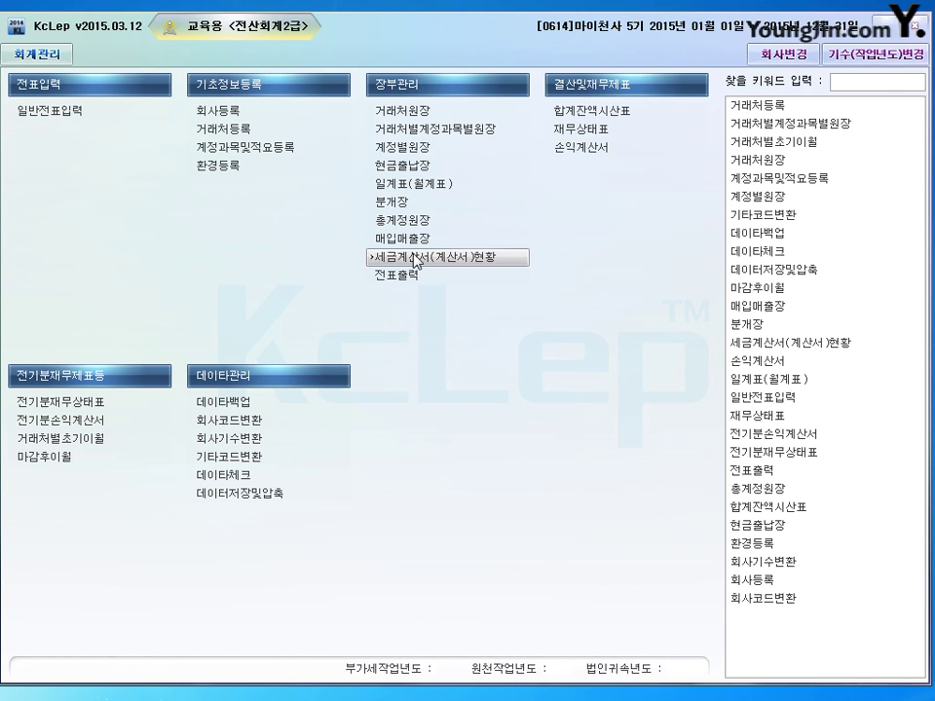
Step: Start an October 3 voucher in 일반전표입력 debiting 0212 비품 1,000,000
left_click(61, 110)
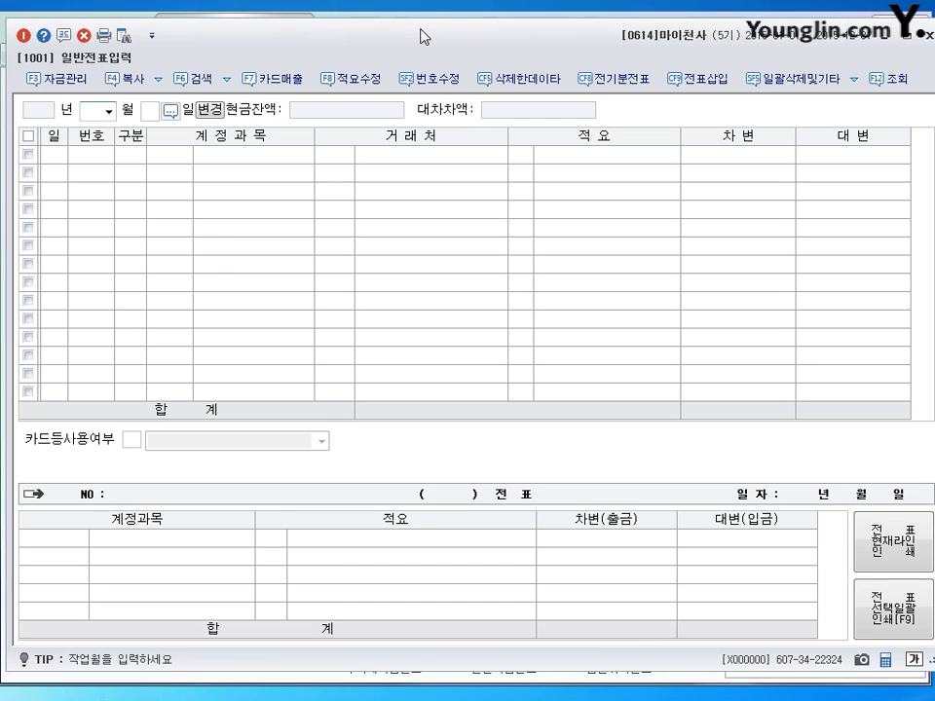
type("1")
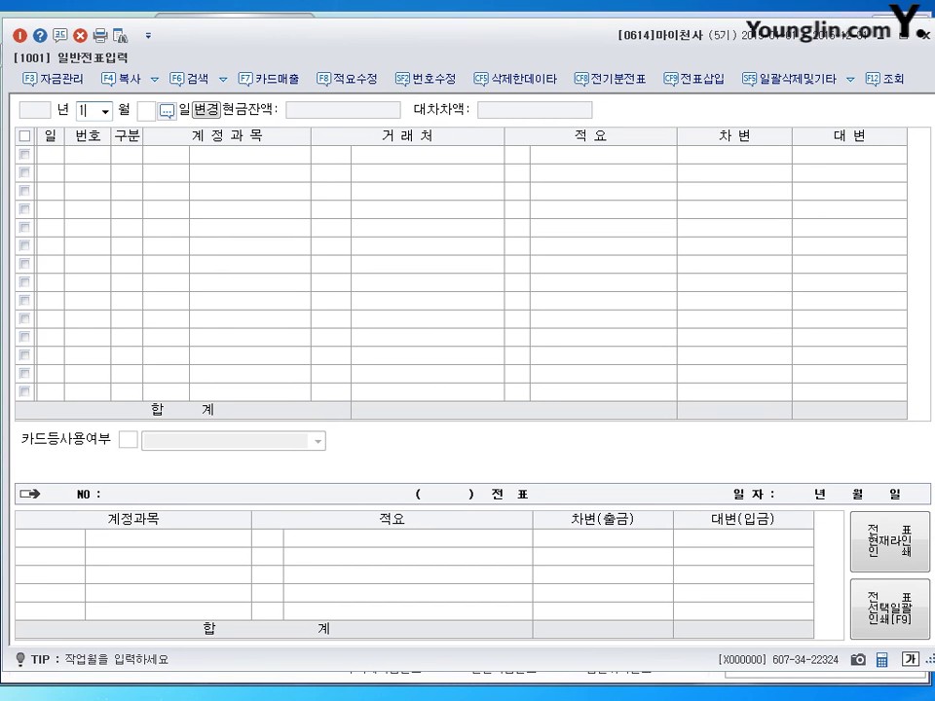
type("0")
key("Return")
key("Return")
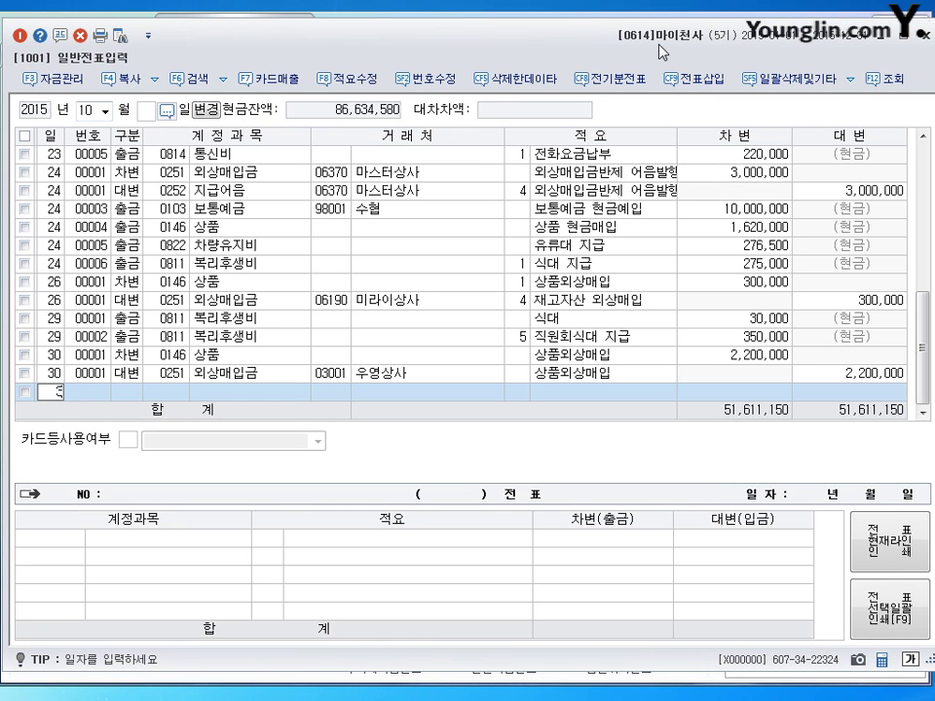
type("3")
key("Return")
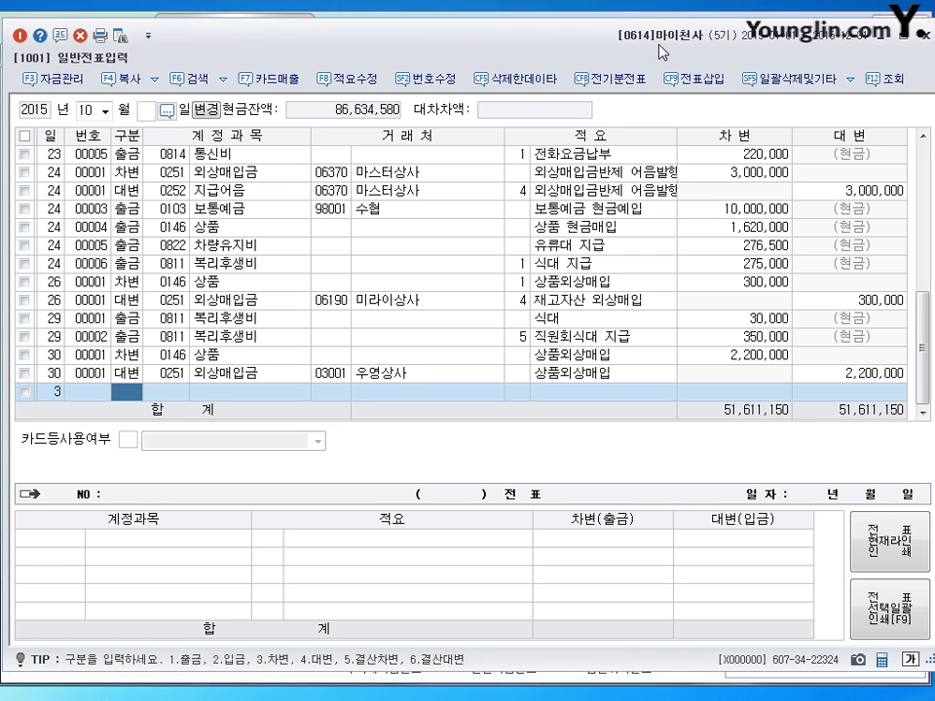
type("3")
key("Return")
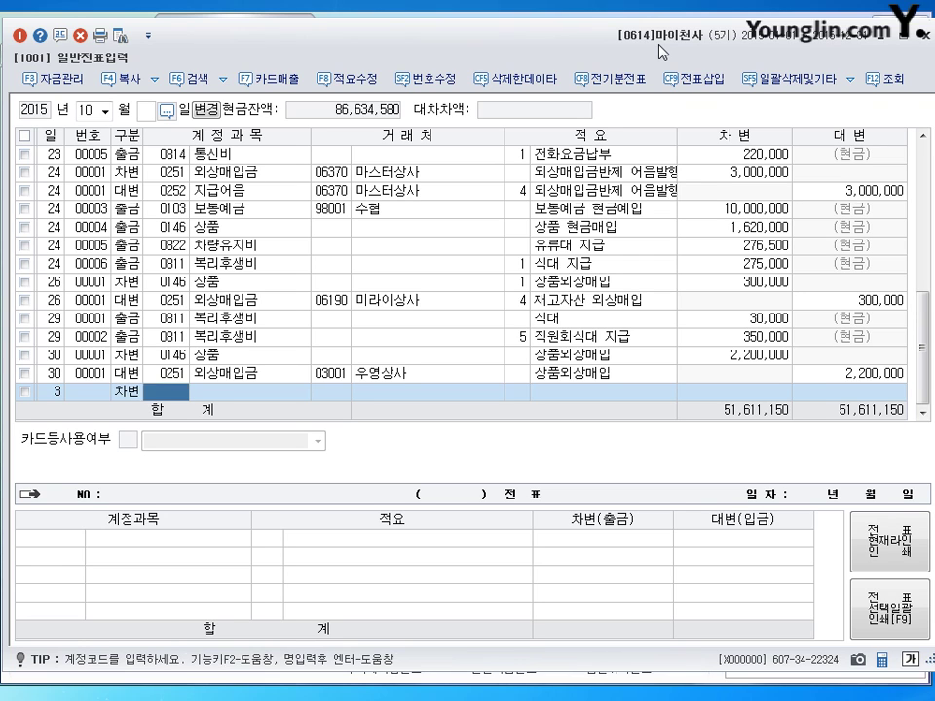
type("0212")
key("Return")
key("Return")
key("Return")
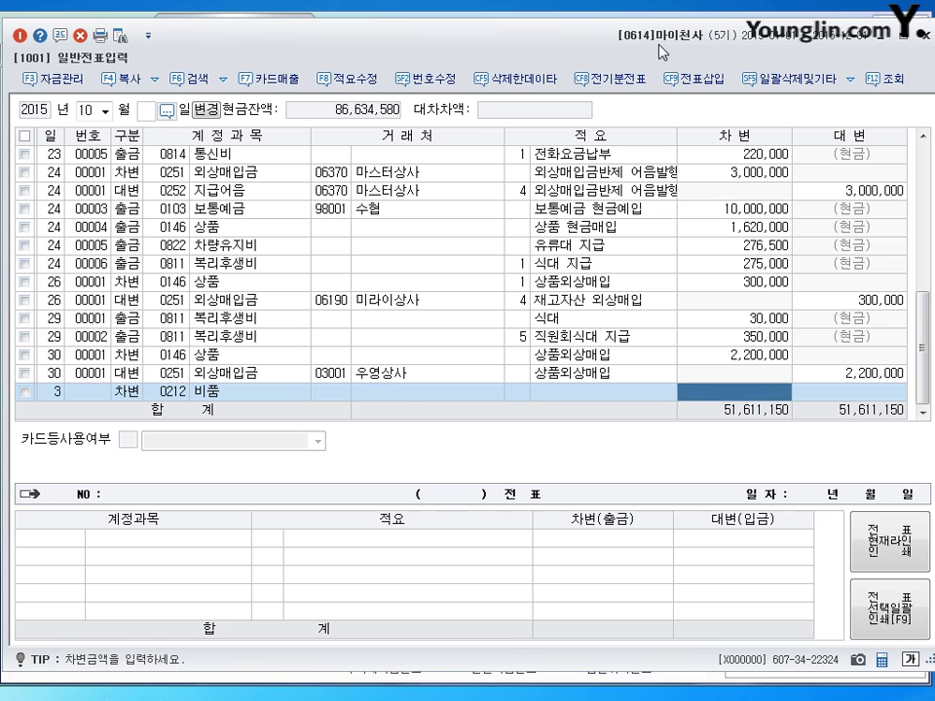
type("1000000")
key("Return")
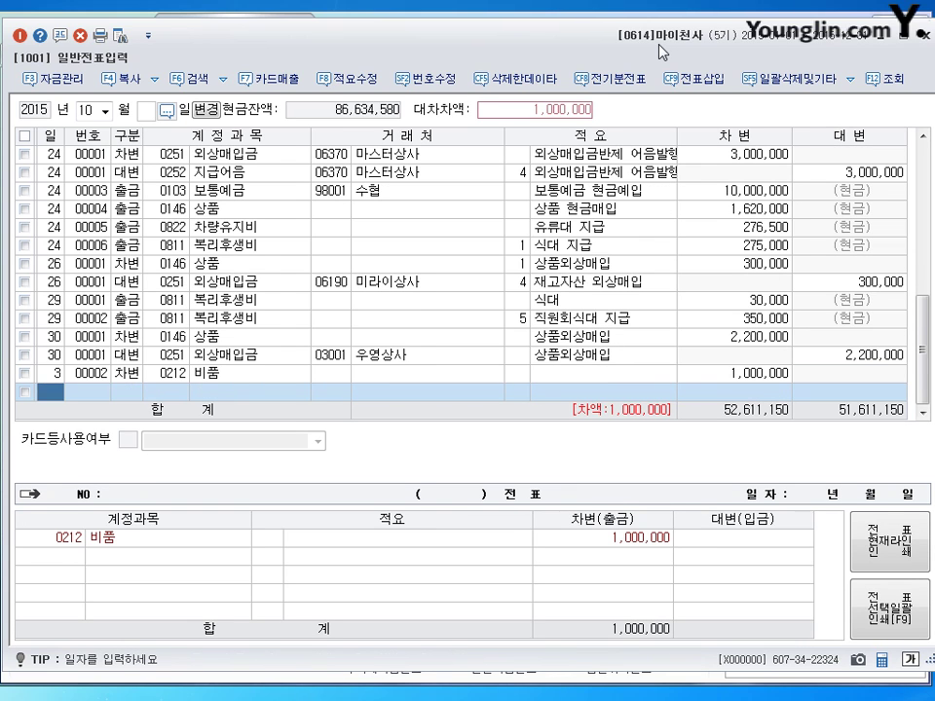
Step: Credit 0253 미지급금 1,000,000 with partner 06140 보람건설
key("Return")
type("4")
key("Return")
type("0253")
key("Return")
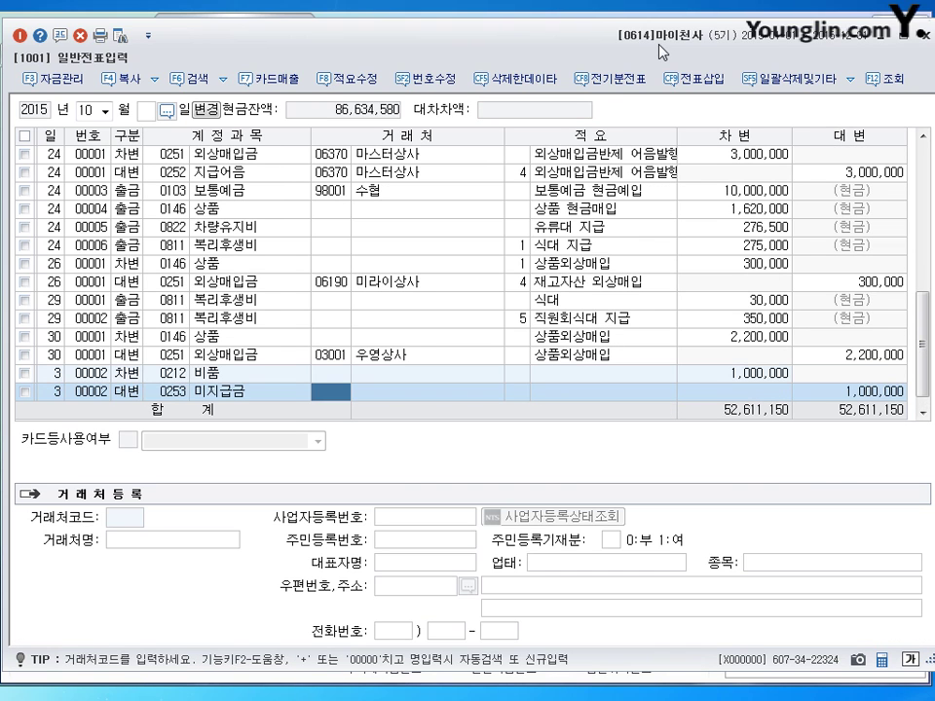
type("보렴")
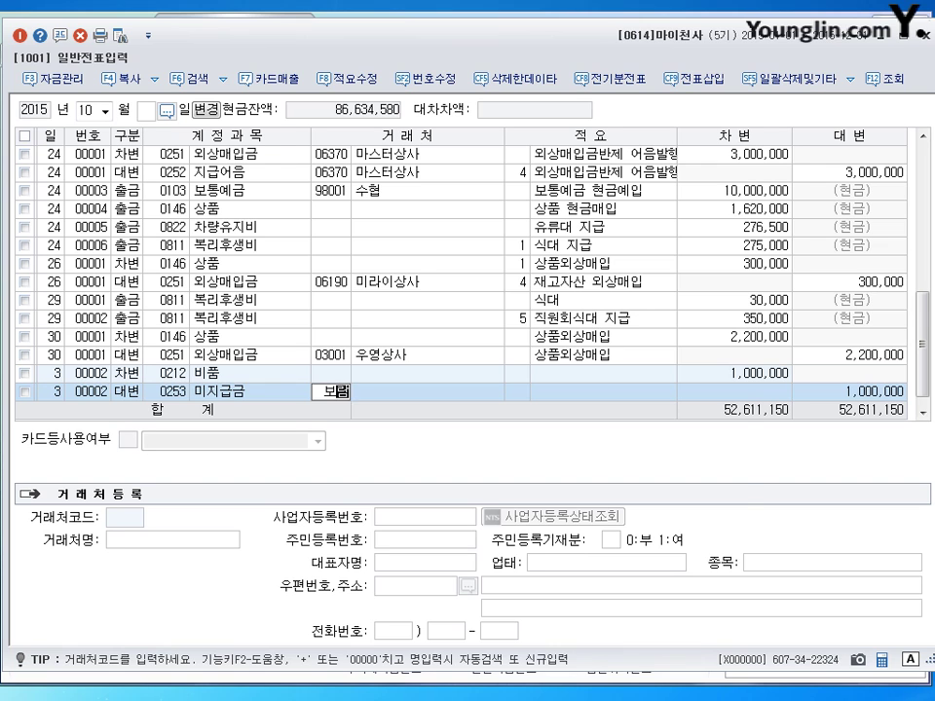
key("Return")
key("Return")
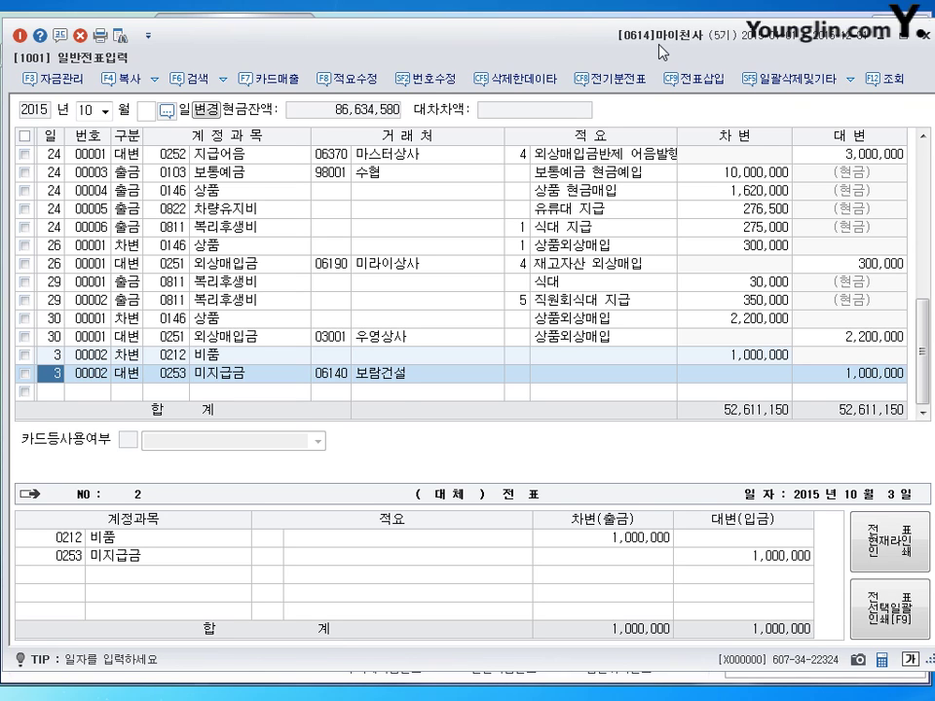
key("Down")
Step: Enter an October 5 debit line for 0338 인출금 of 990,000
type("5")
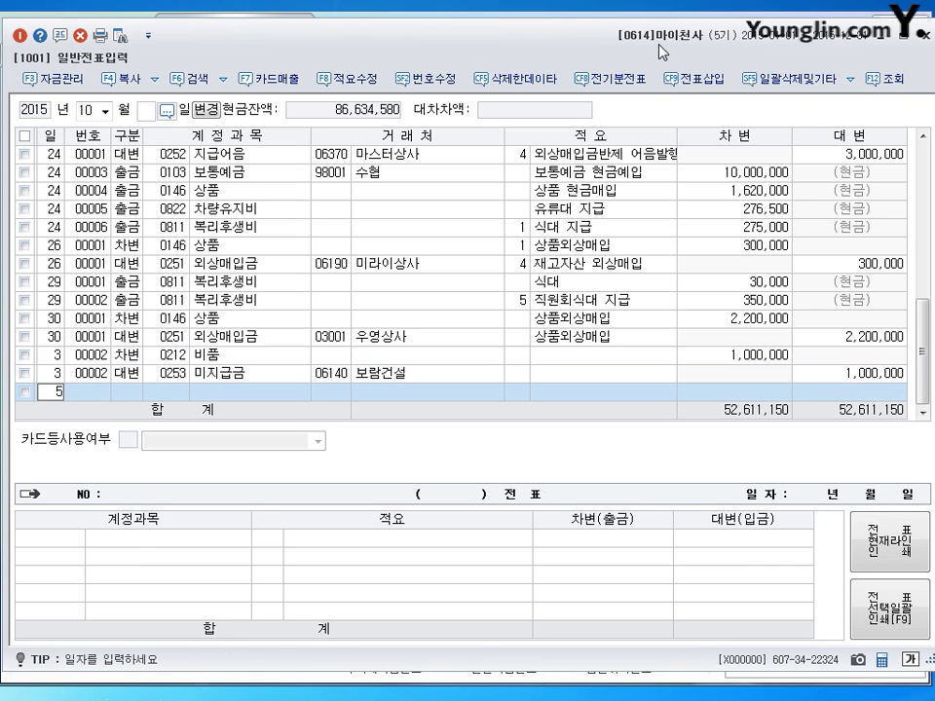
key("Return")
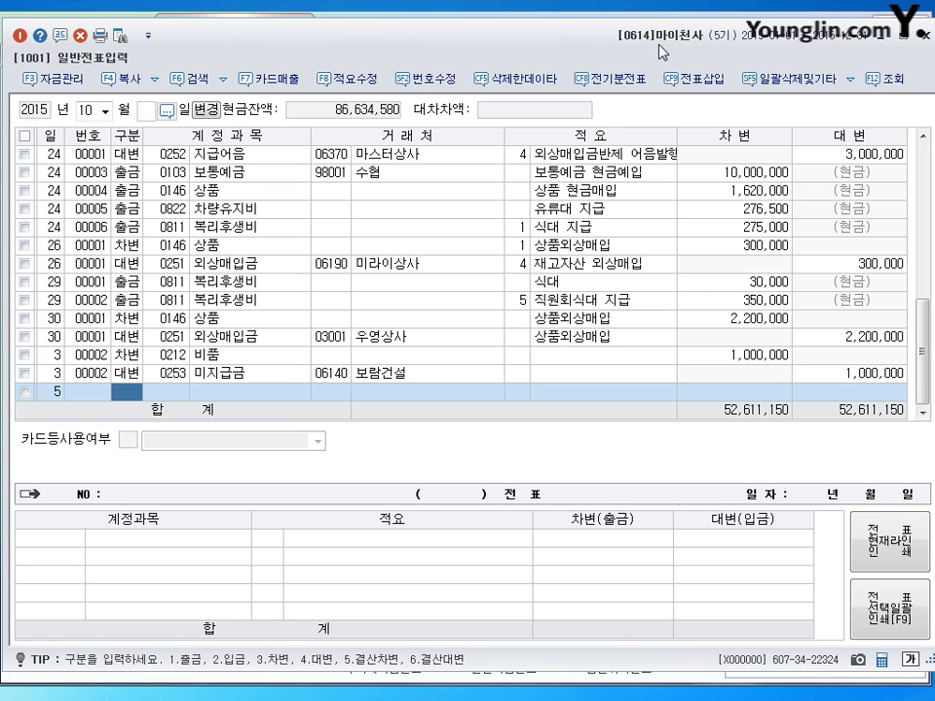
type("3")
type("0338")
key("Return")
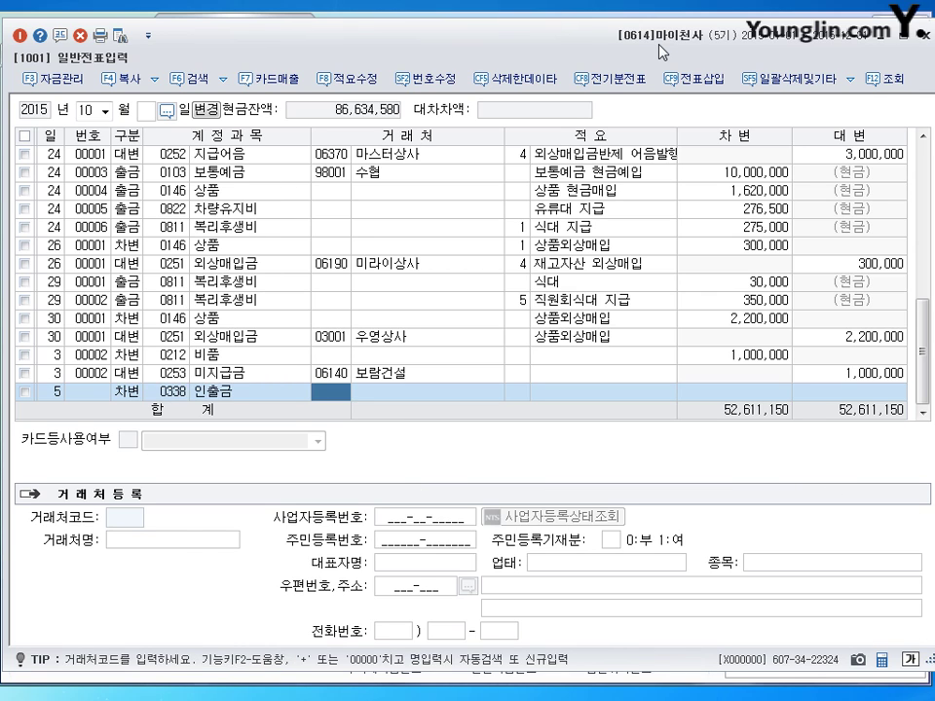
key("Return")
key("Return")
type("9900000")
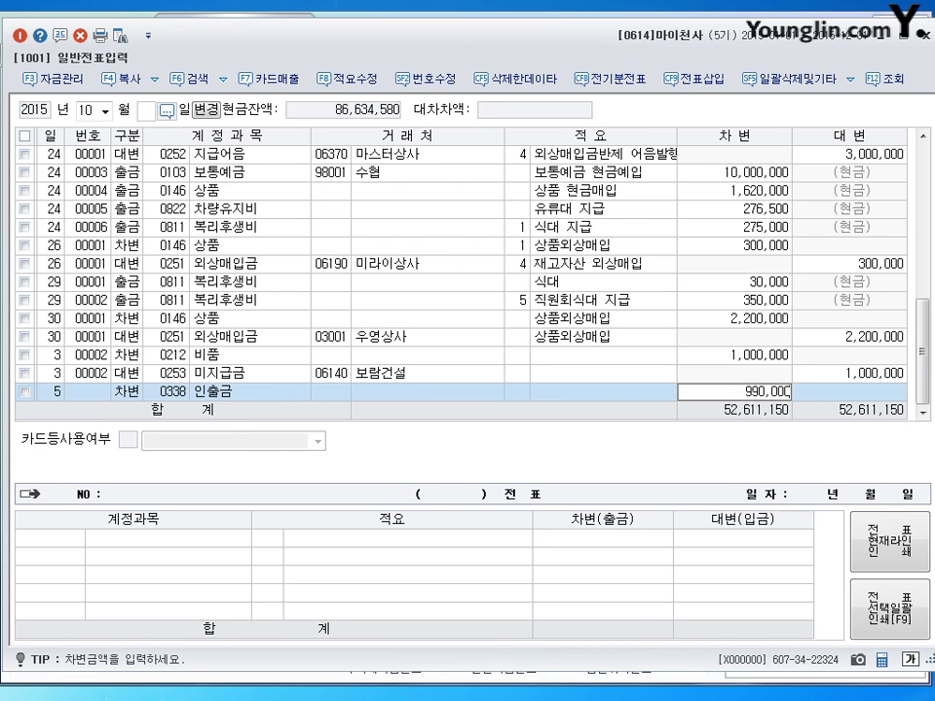
key("Return")
key("Return")
Step: Credit 0253 미지급금 990,000 with partner 99600 비씨카드, bringing both totals to 53,601,150
type("4253")
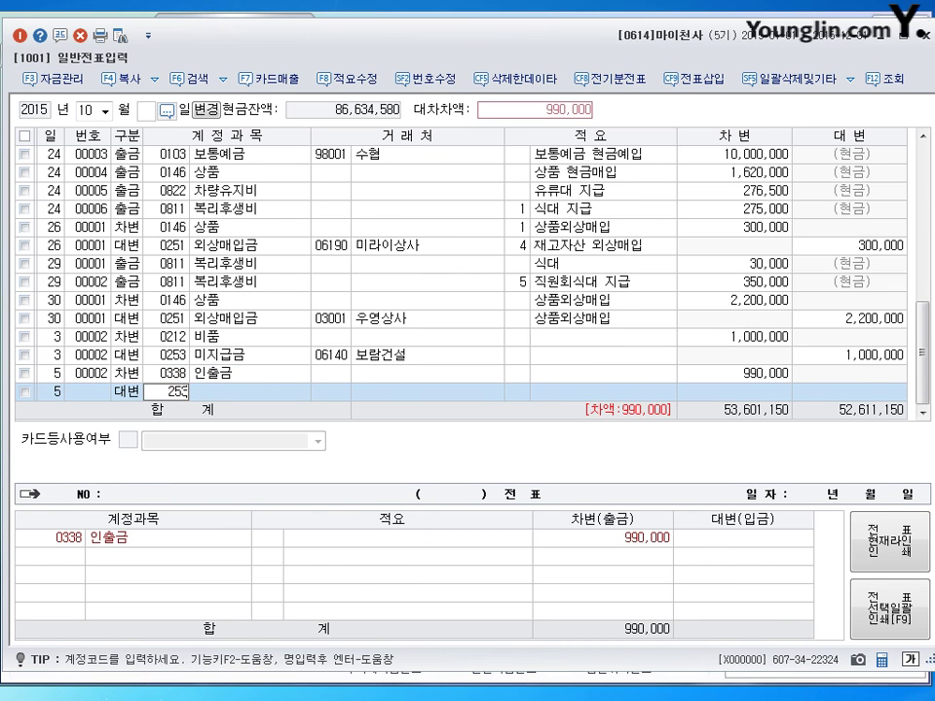
key("Return")
type("비씨")
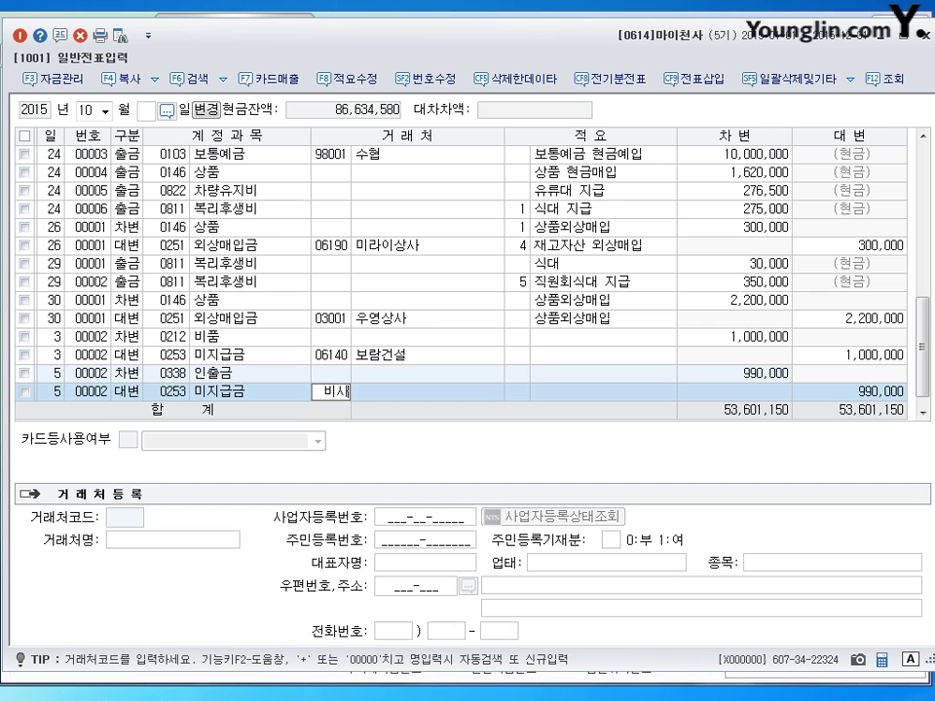
key("Return")
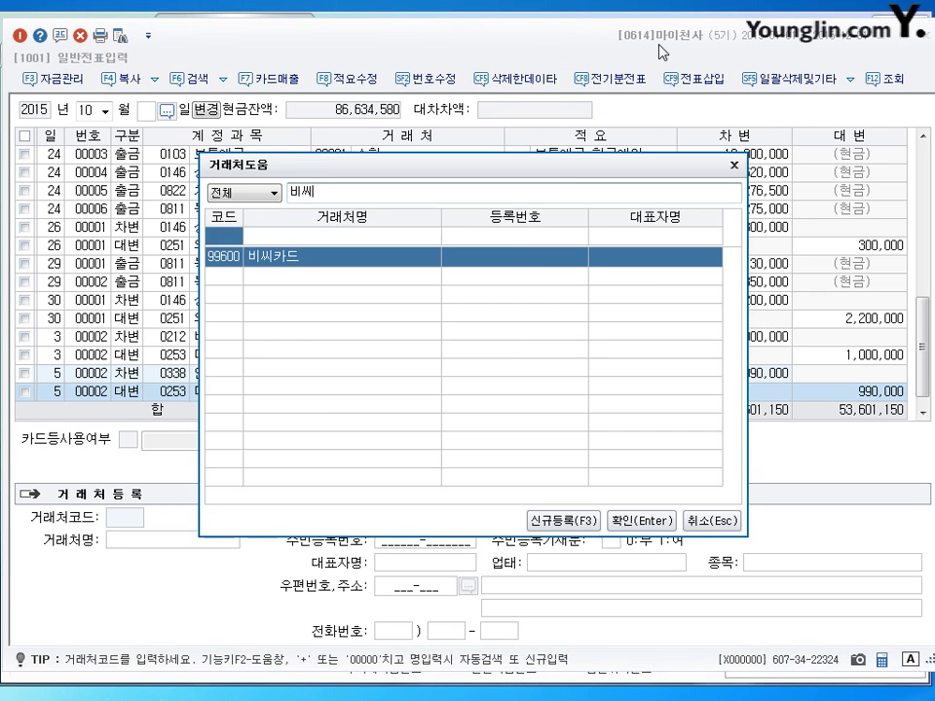
key("Return")
key("Return")
key("Return")
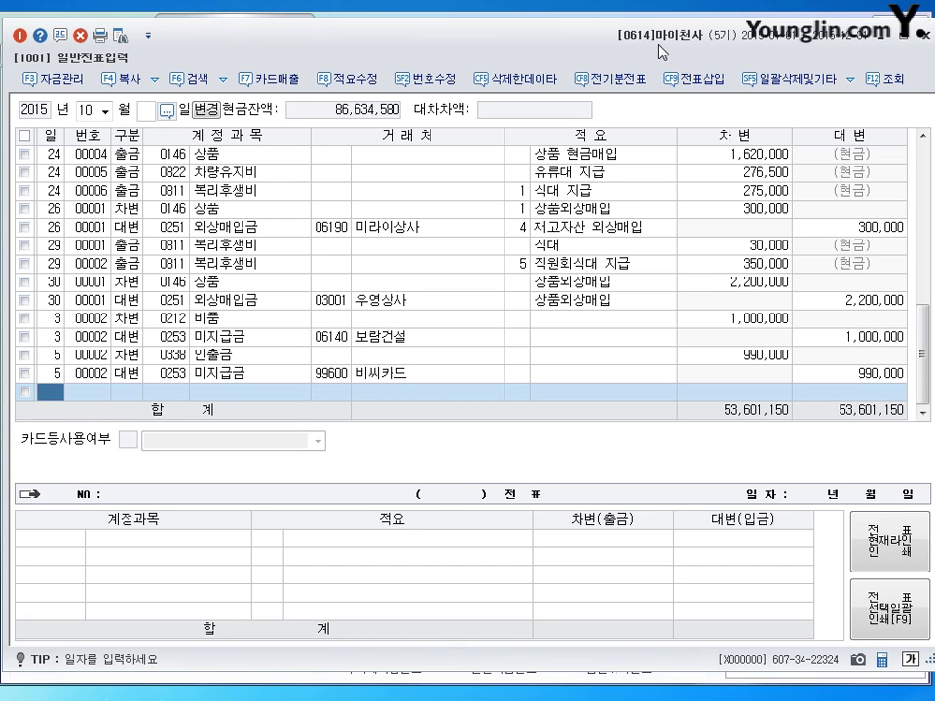
type("7")
key("Return")
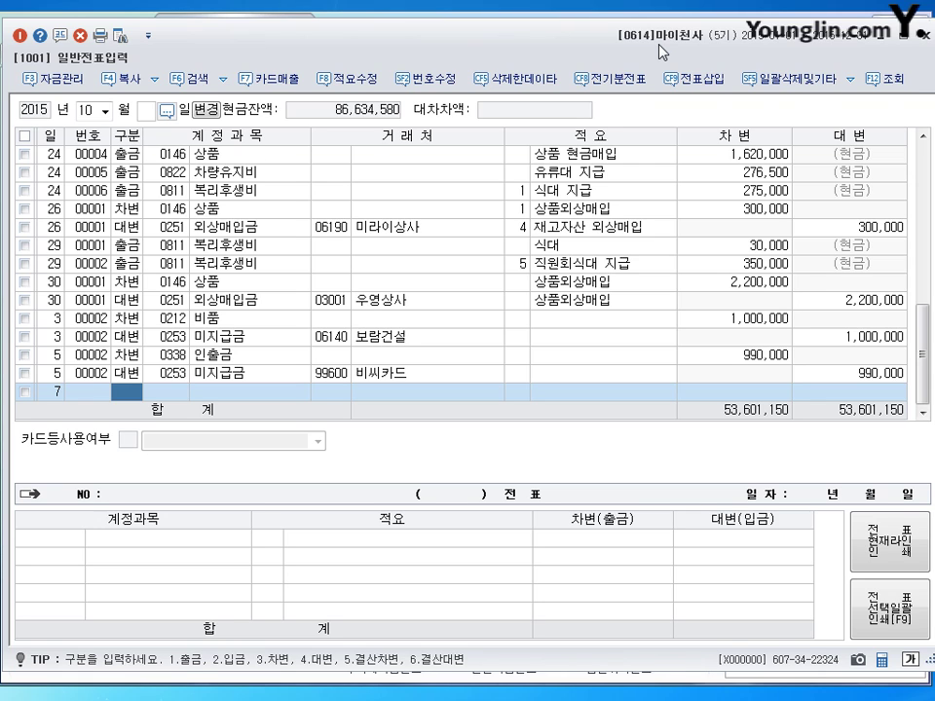
Step: On the day-7 cash-payment line, replace the mistyped 0814 통신비 with account 0232 임차보증금
type("1")
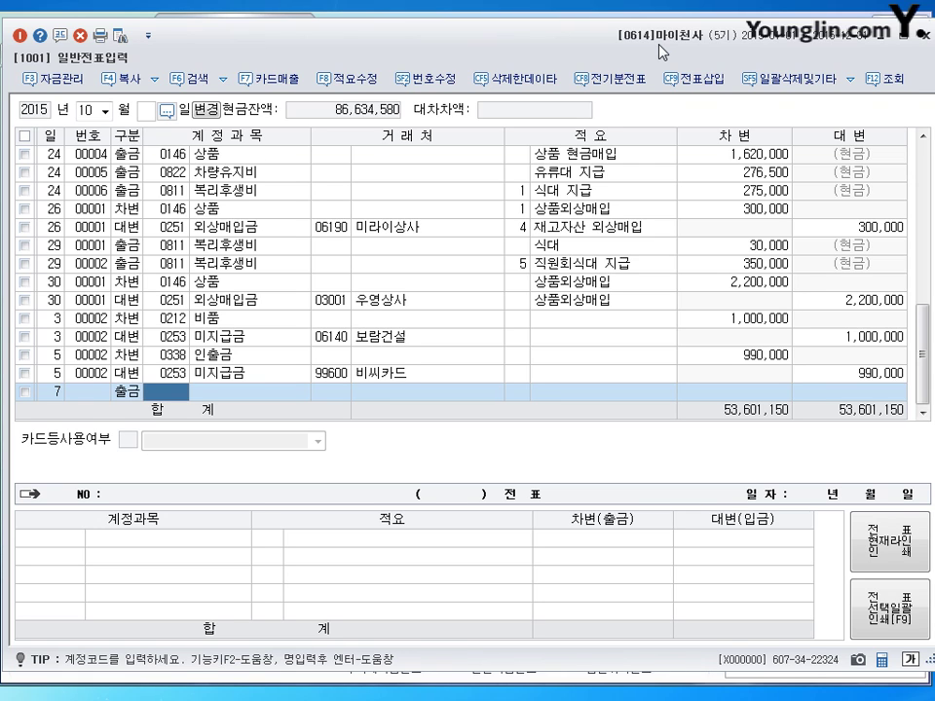
type("814")
key("Return")
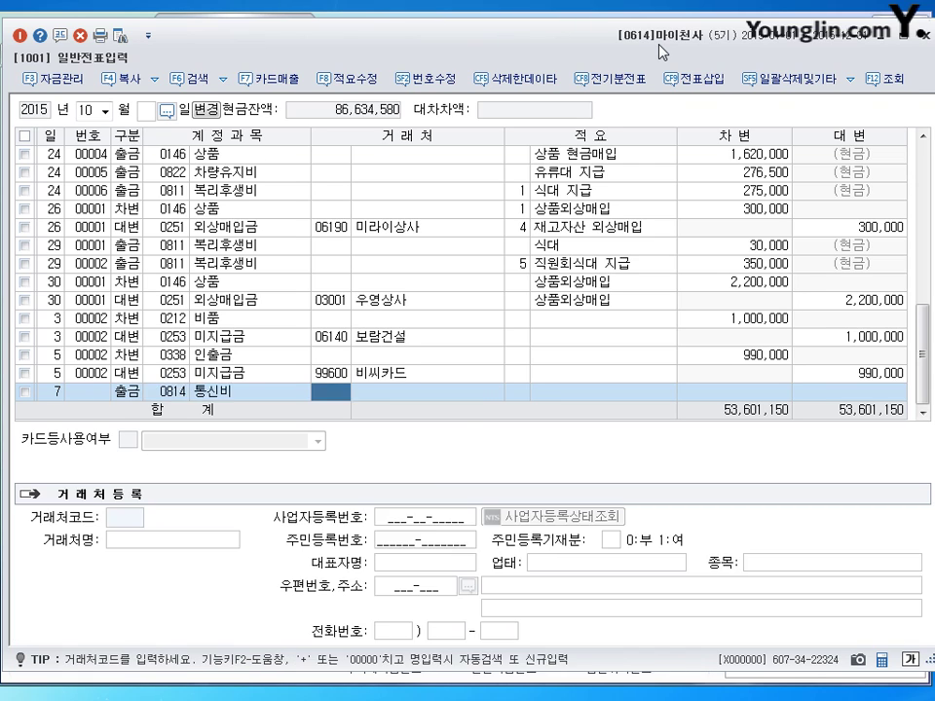
key("Left")
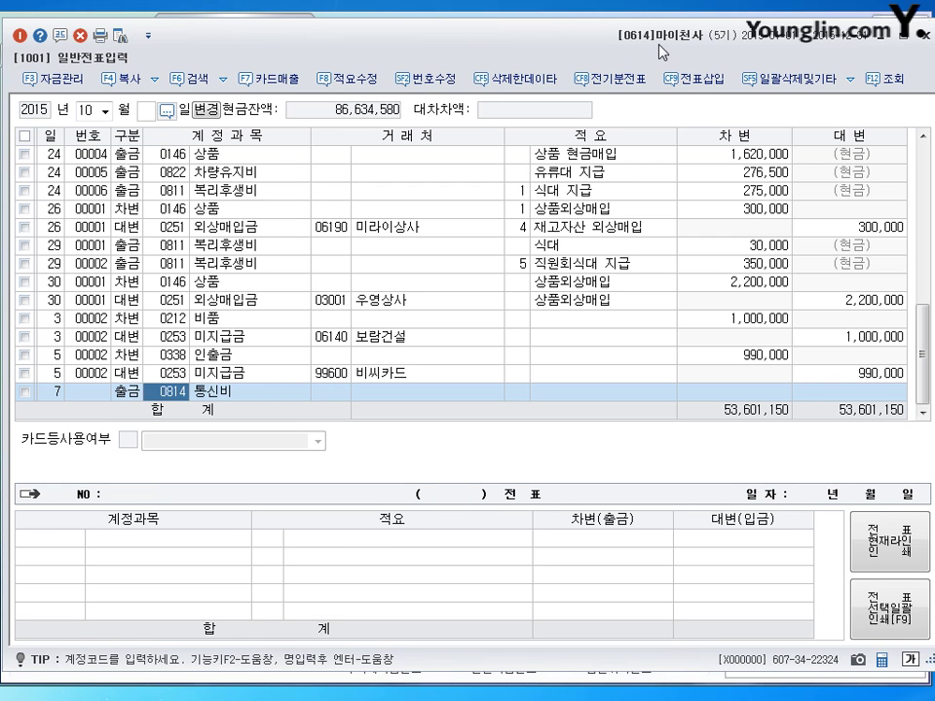
type("임차")
key("Return")
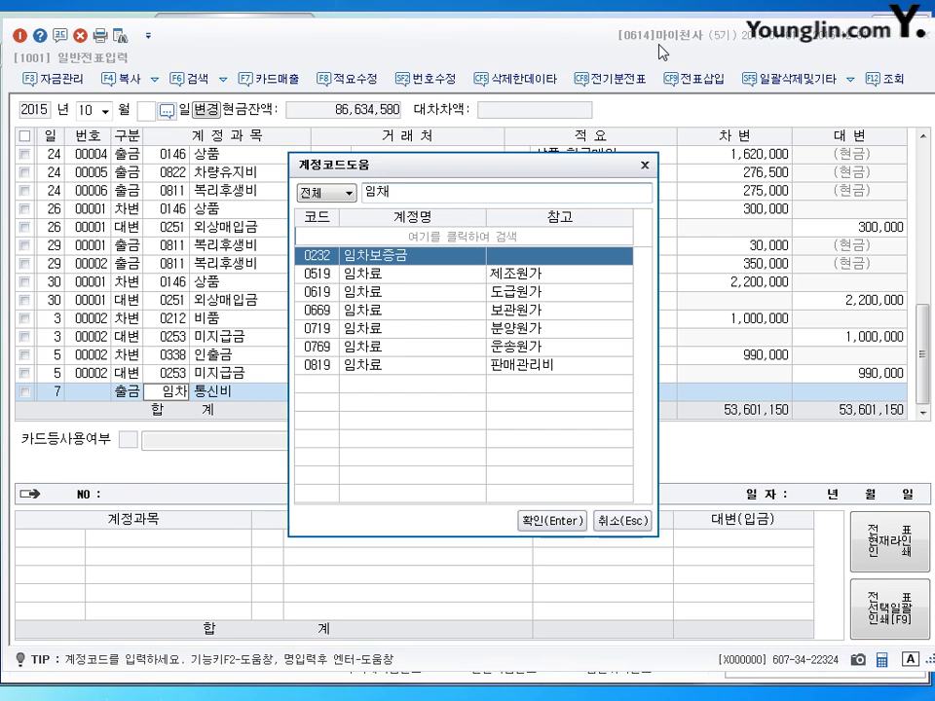
key("Return")
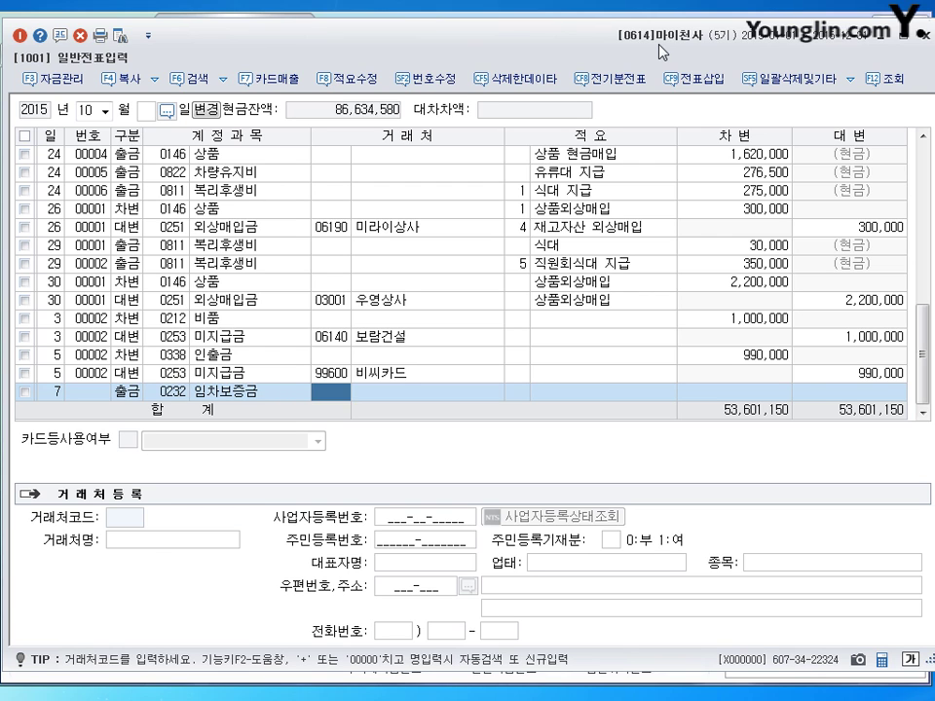
Step: Set (주)강남빌딩 as the counterparty and enter the 3,000,000 debit amount
type("강남")
key("Return")
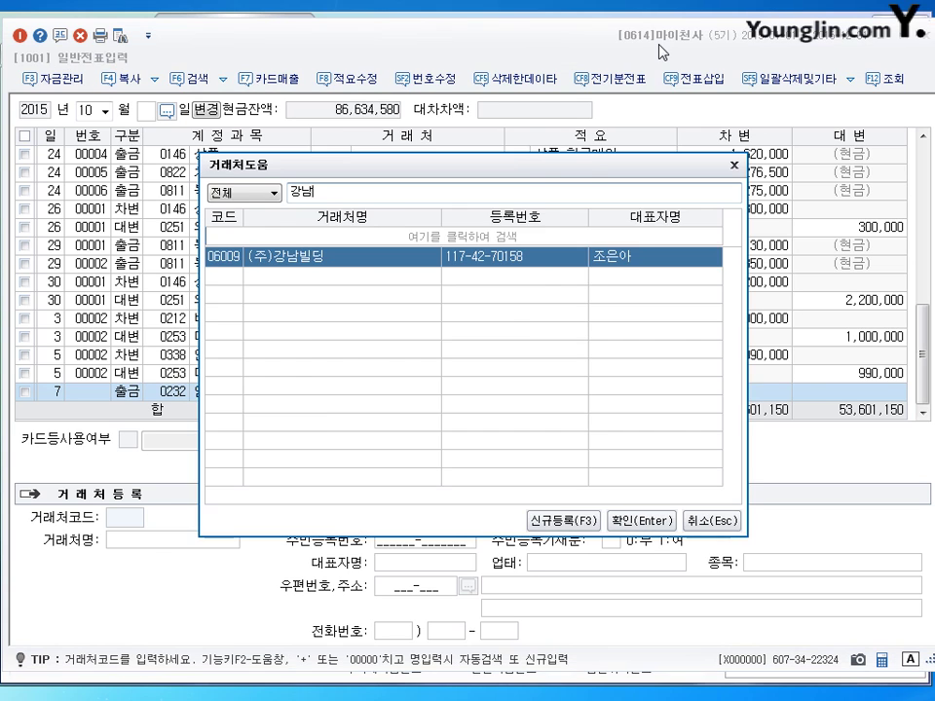
key("Return")
key("Return")
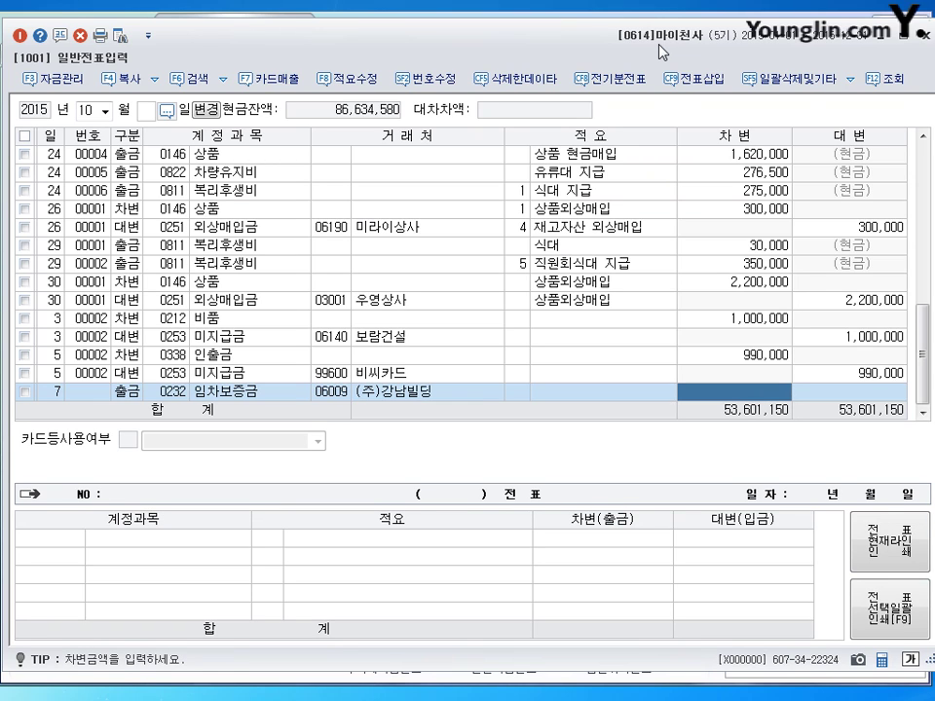
type("3")
key("plus")
key("plus")
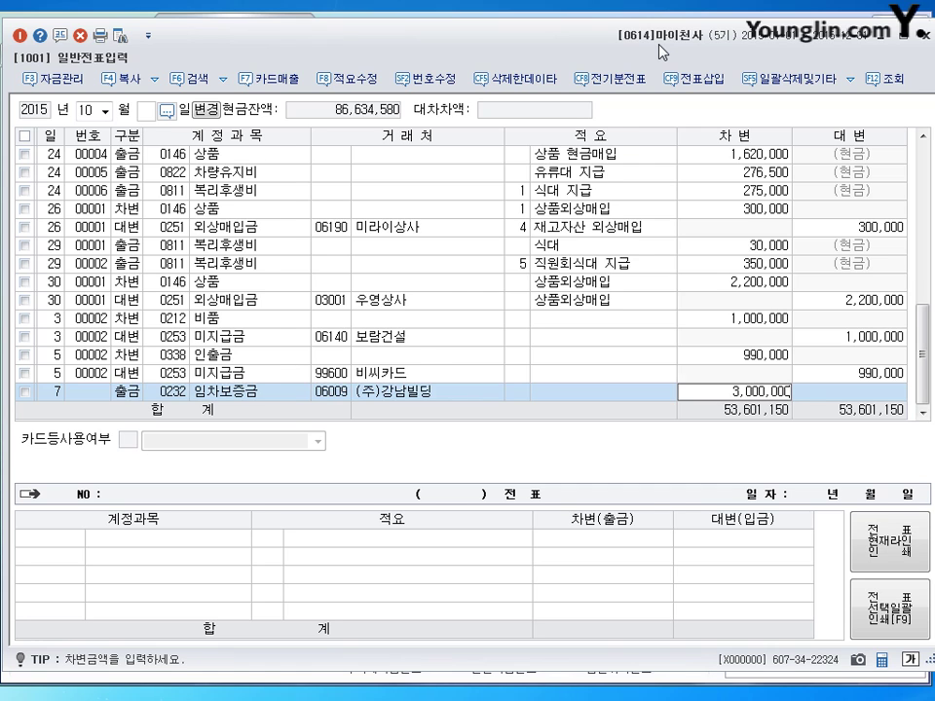
key("Return")
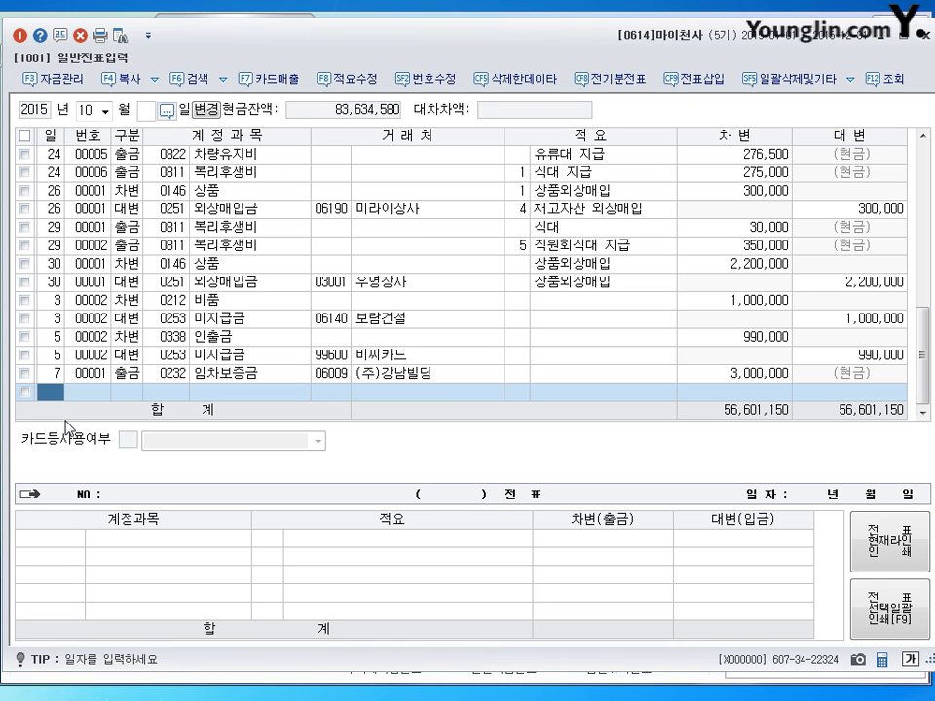
Step: Enter a day-15 cash payment of 150,000 to 0822 차량유지비, then begin a day-17 line
type("15")
key("Return")
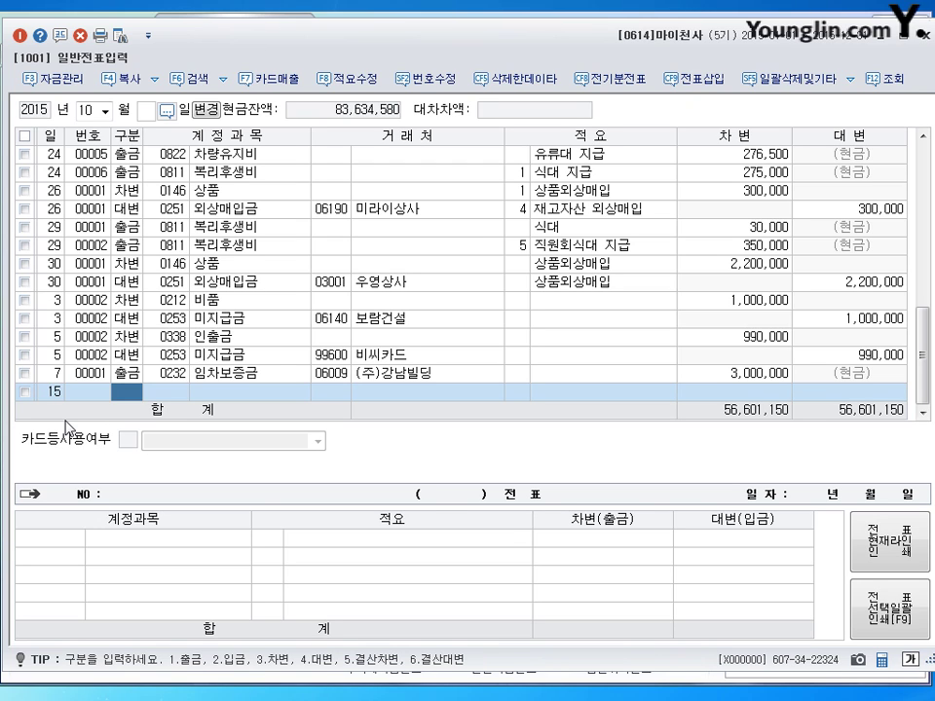
type("1")
key("Return")
type("0822")
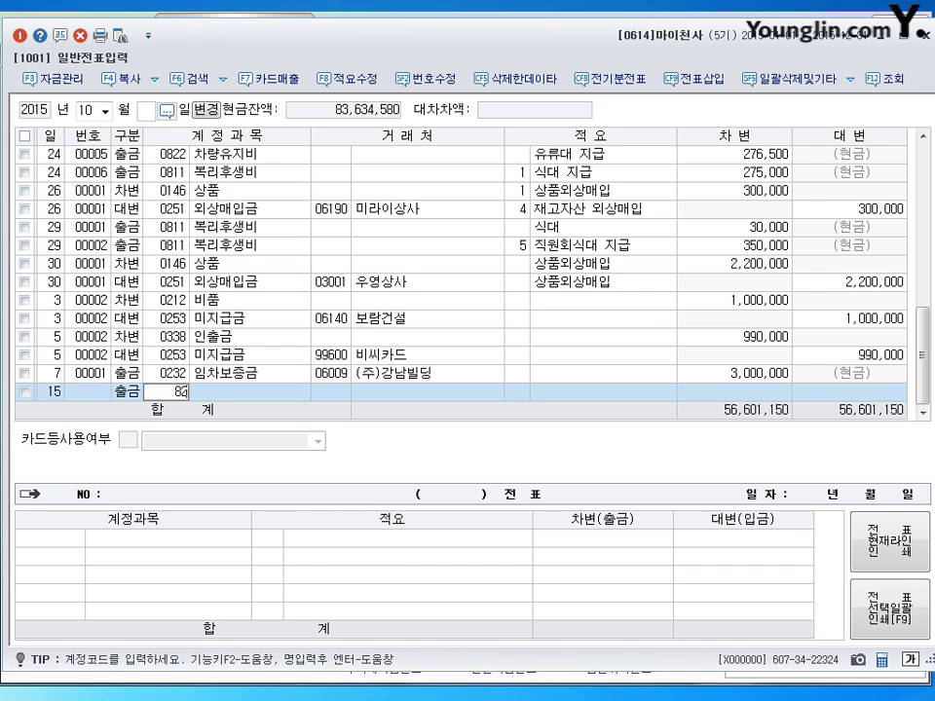
key("Return")
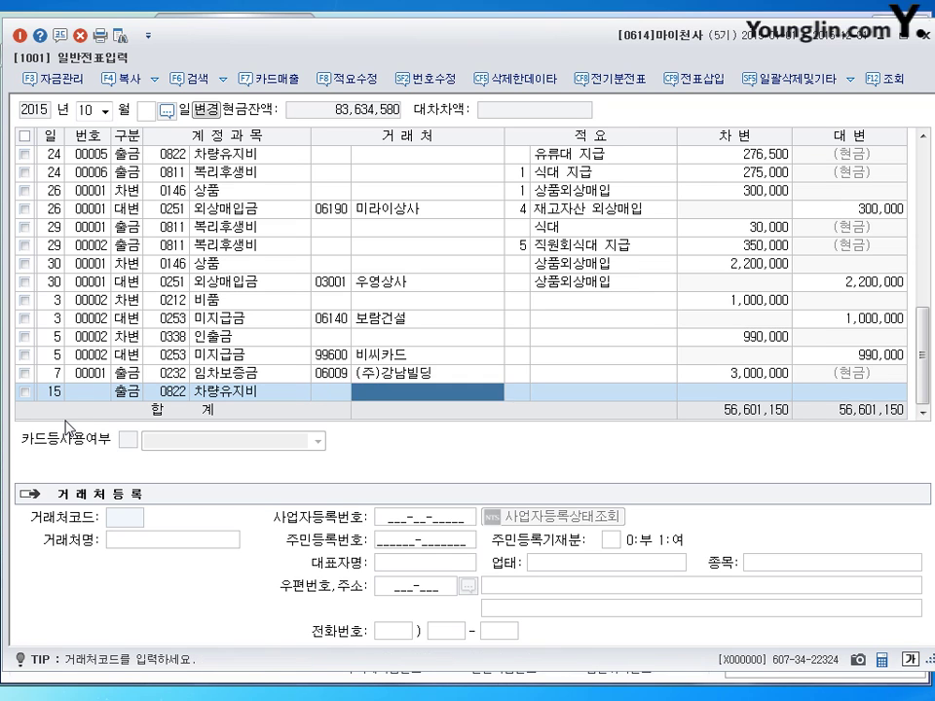
key("Return")
key("Return")
type("1500000")
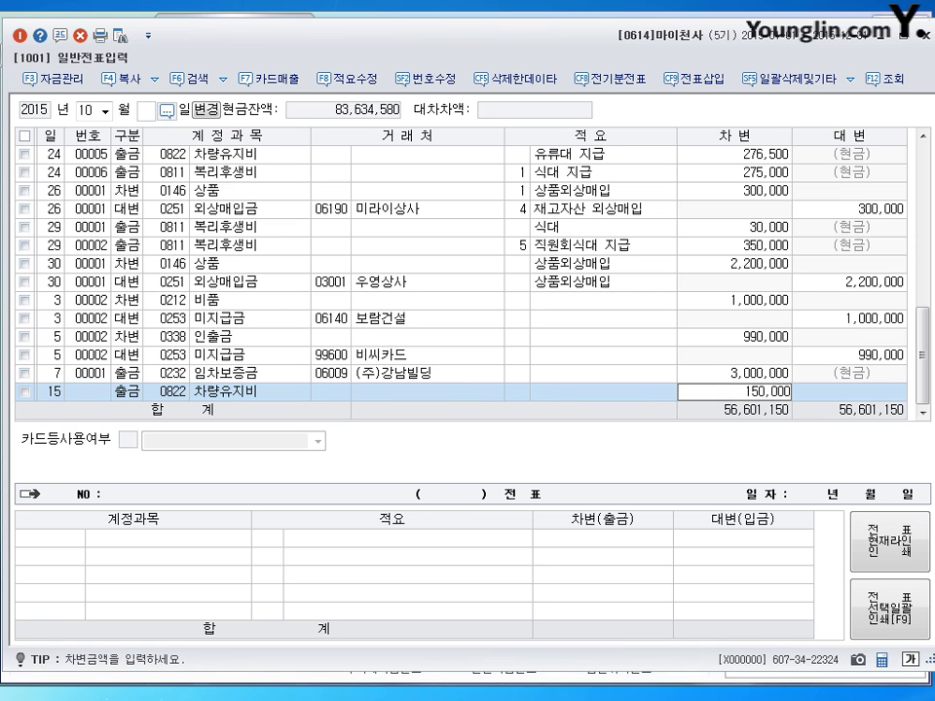
key("Return")
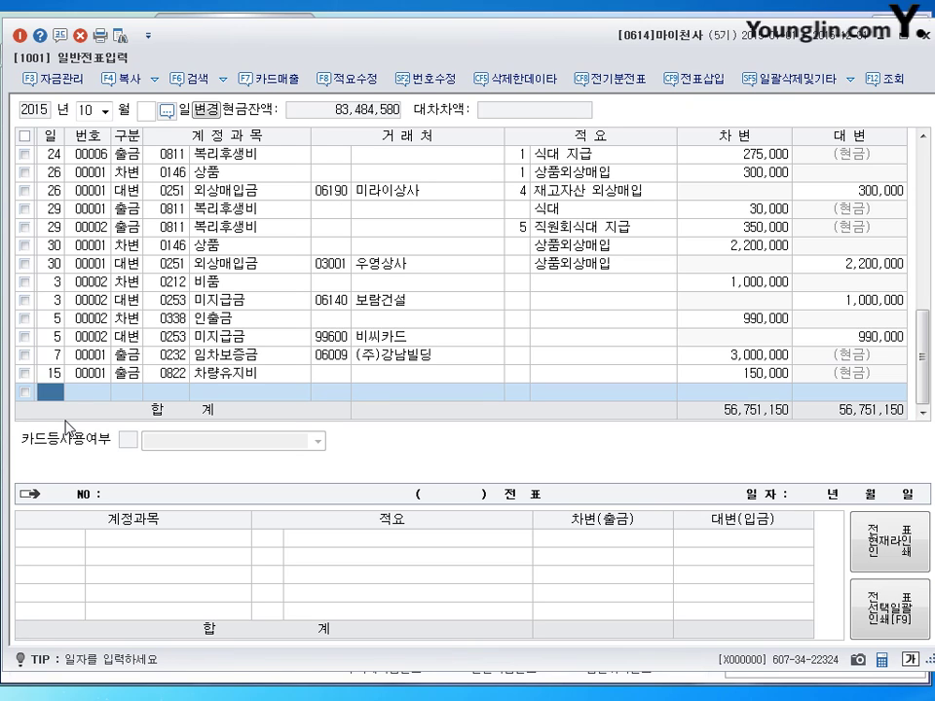
type("17")
key("Return")
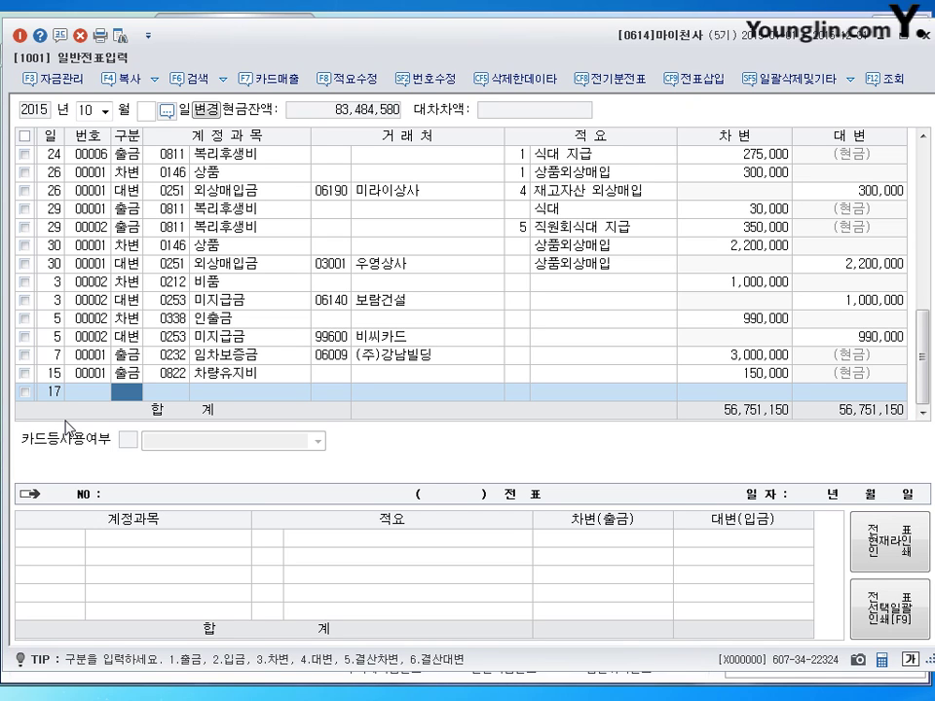
Step: Debit 0208 차량운반구 with 10,200,000 on the day-17 line
type("3")
key("Return")
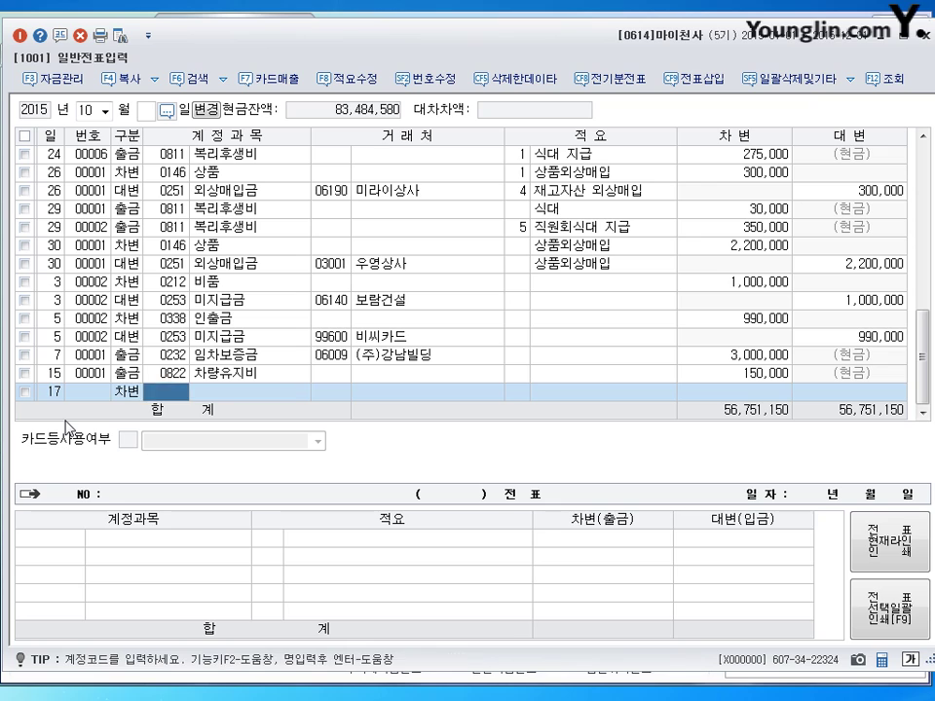
type("208")
key("Return")
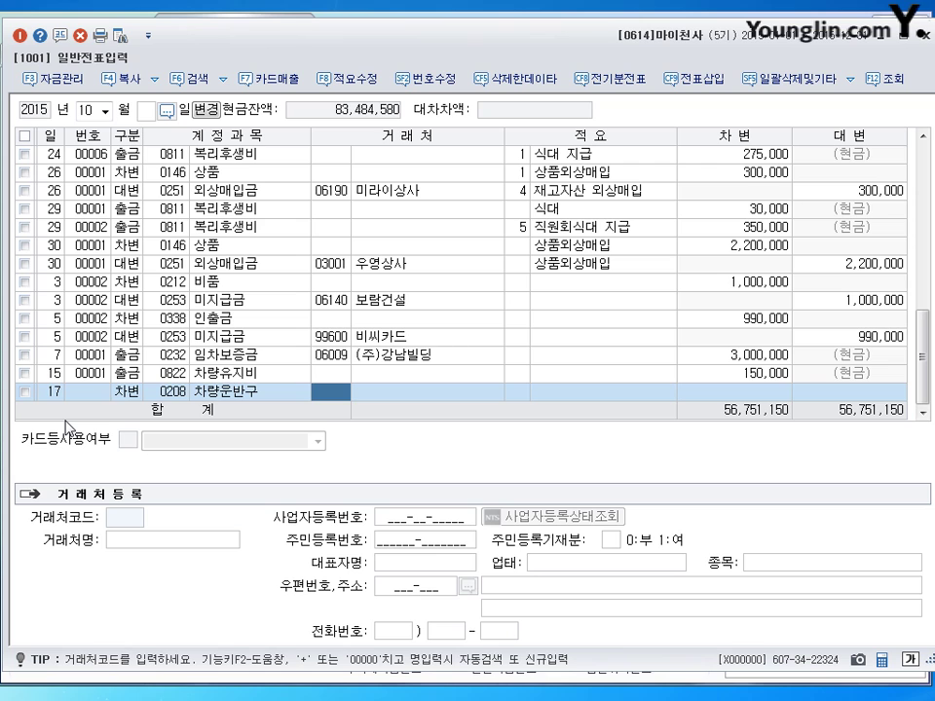
key("Return")
key("Return")
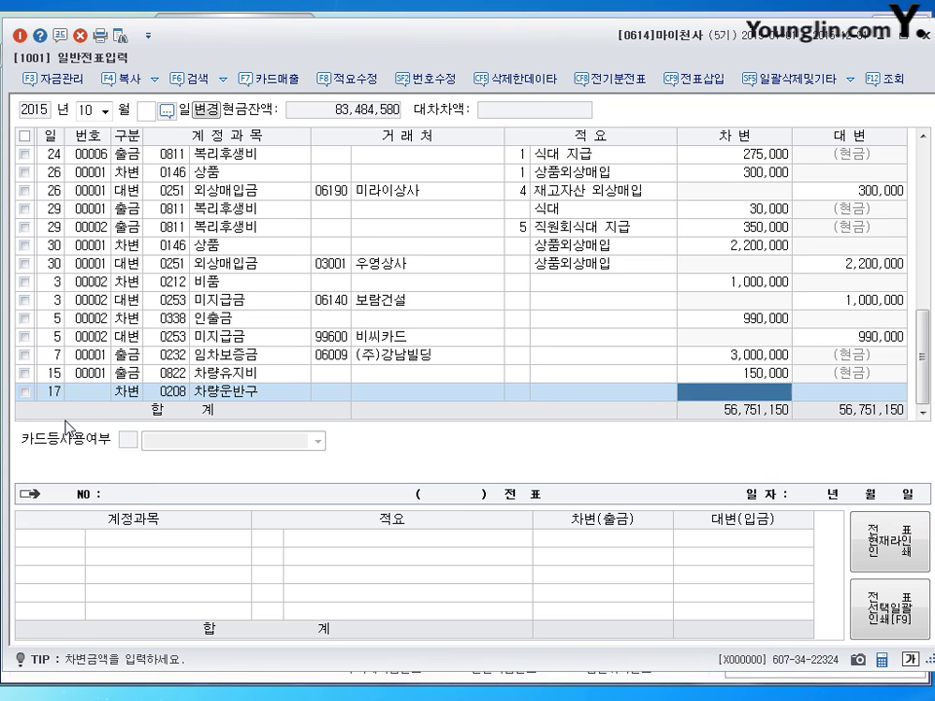
type("100")
type("000000")
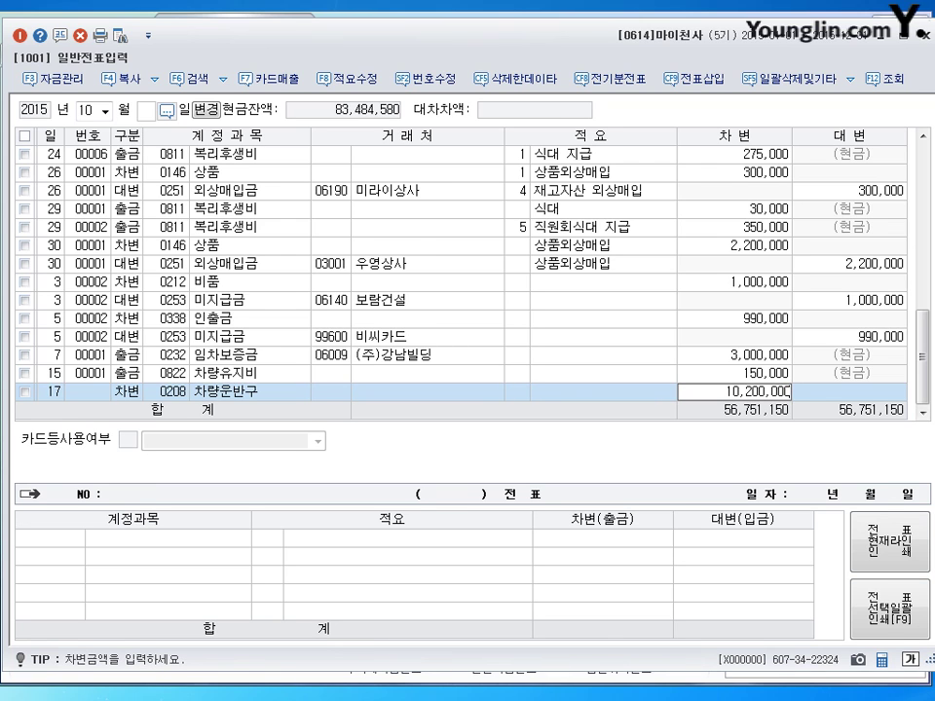
key("Return")
Step: Credit 0103 보통예금 2,000,000 and add a 0253 미지급금 credit line
key("Return")
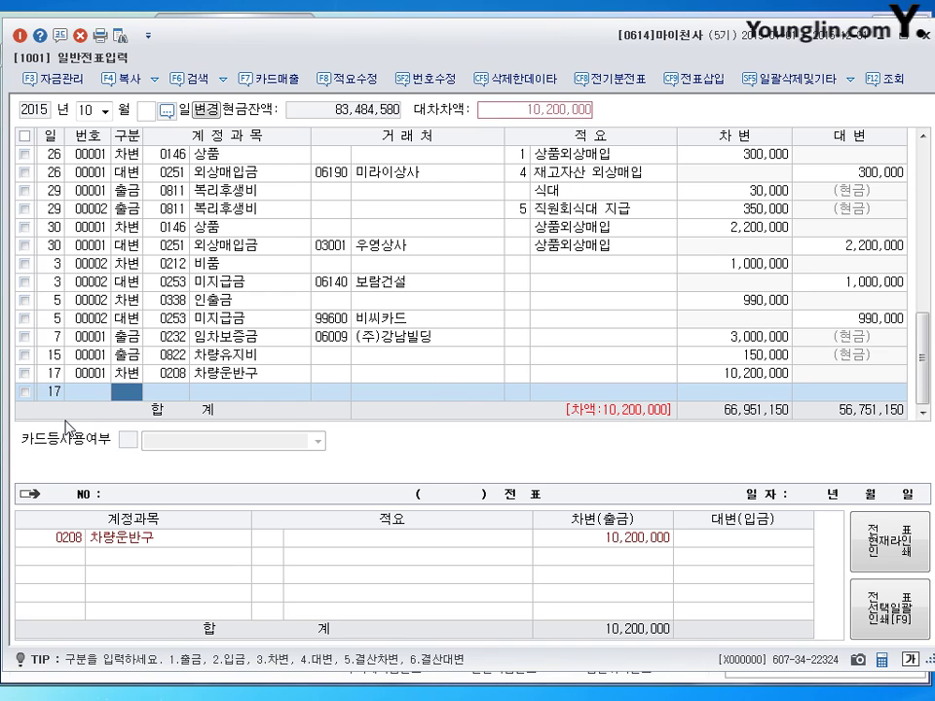
type("4")
key("Return")
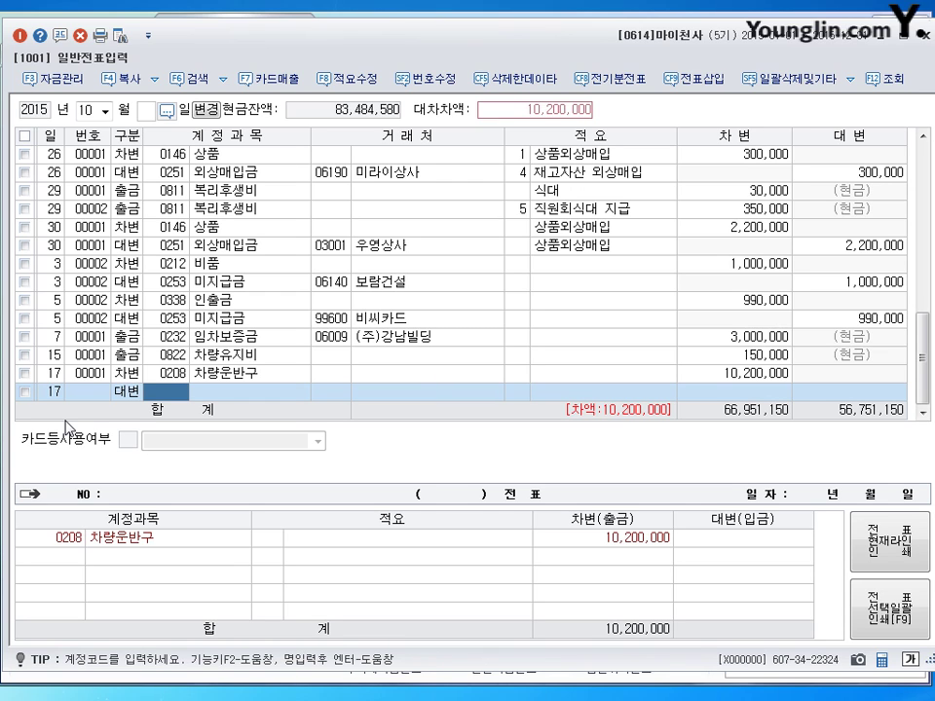
type("103")
key("Return")
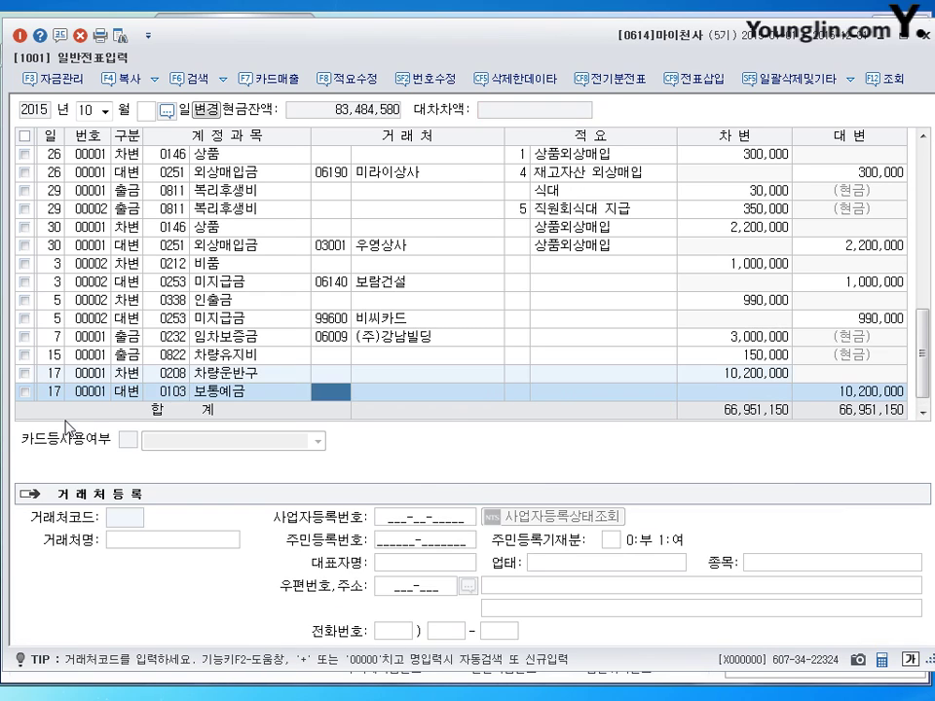
key("Return")
key("Return")
type("2000000")
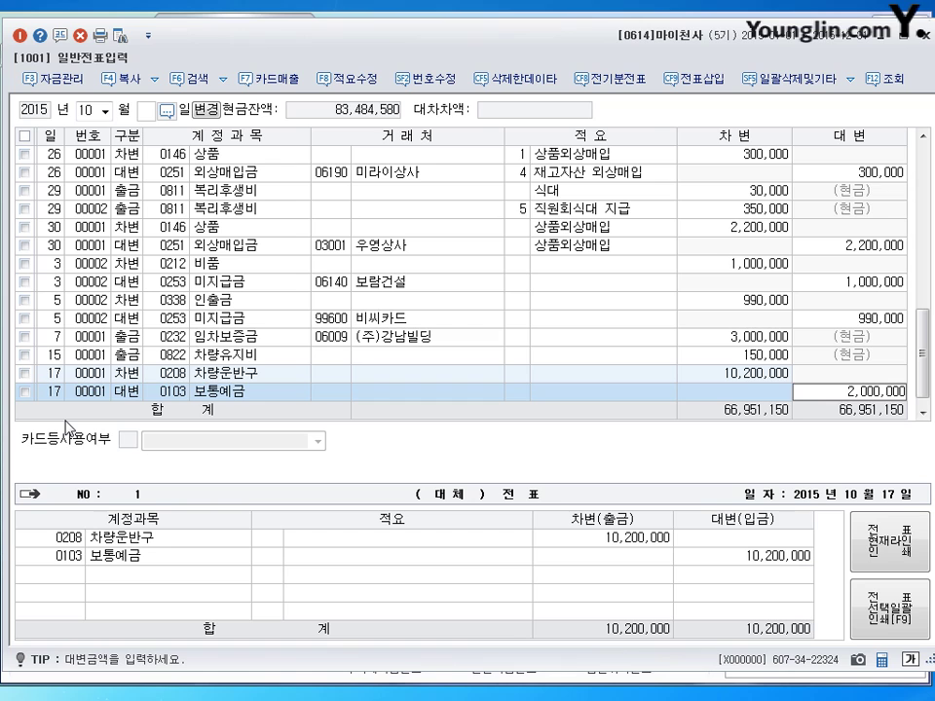
key("Return")
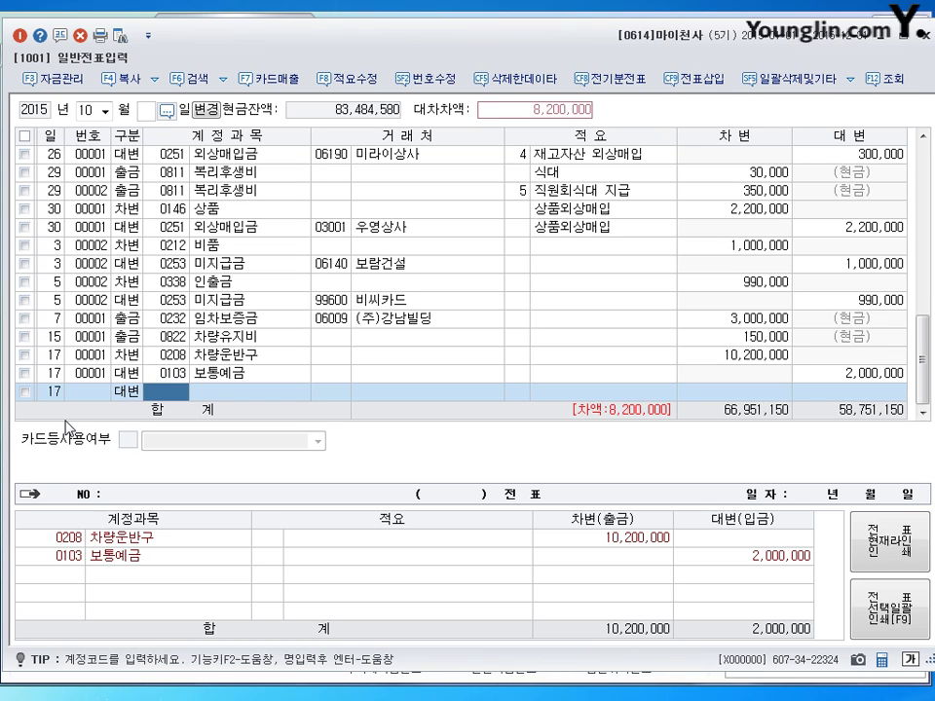
type("0253")
key("Return")
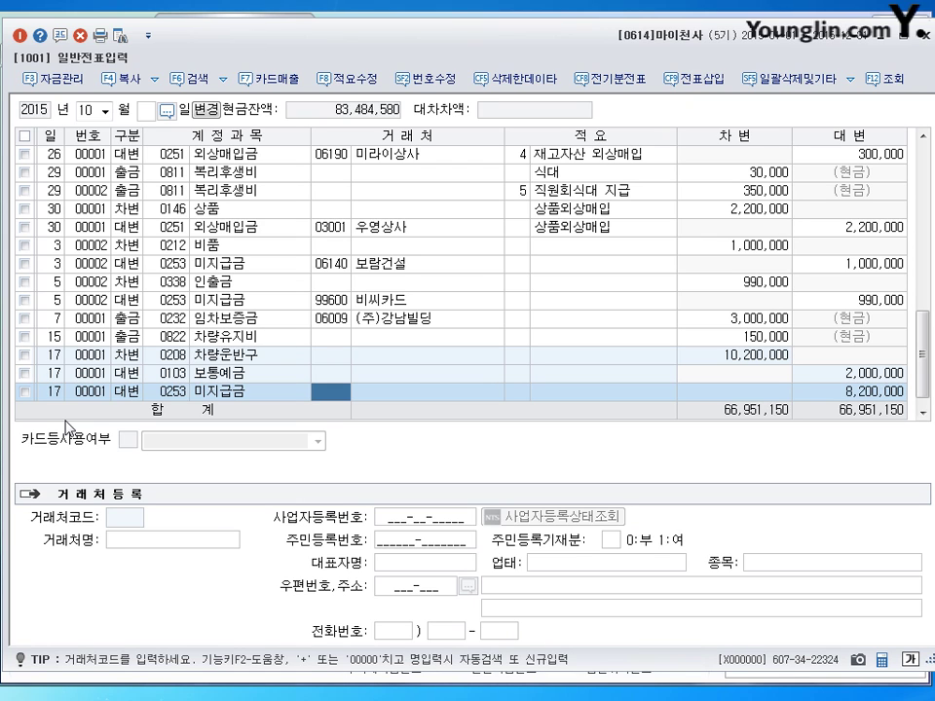
Step: Assign 한국자동차 to the 미지급금 line and reduce its credit from 8,200,000 to 8,000,000
type("한")
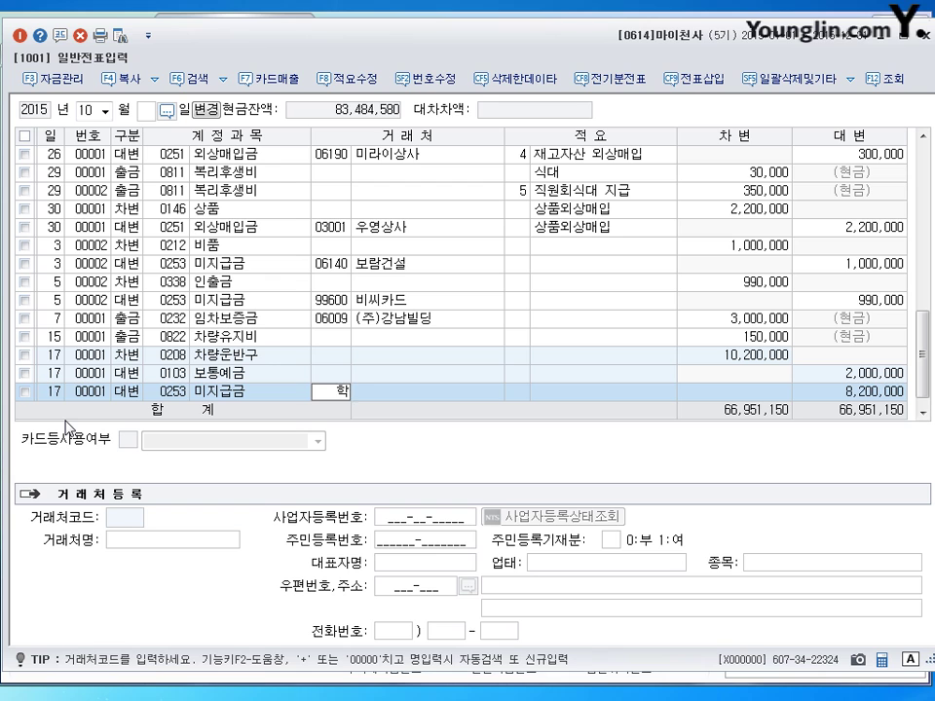
type("국")
key("Return")
key("Return")
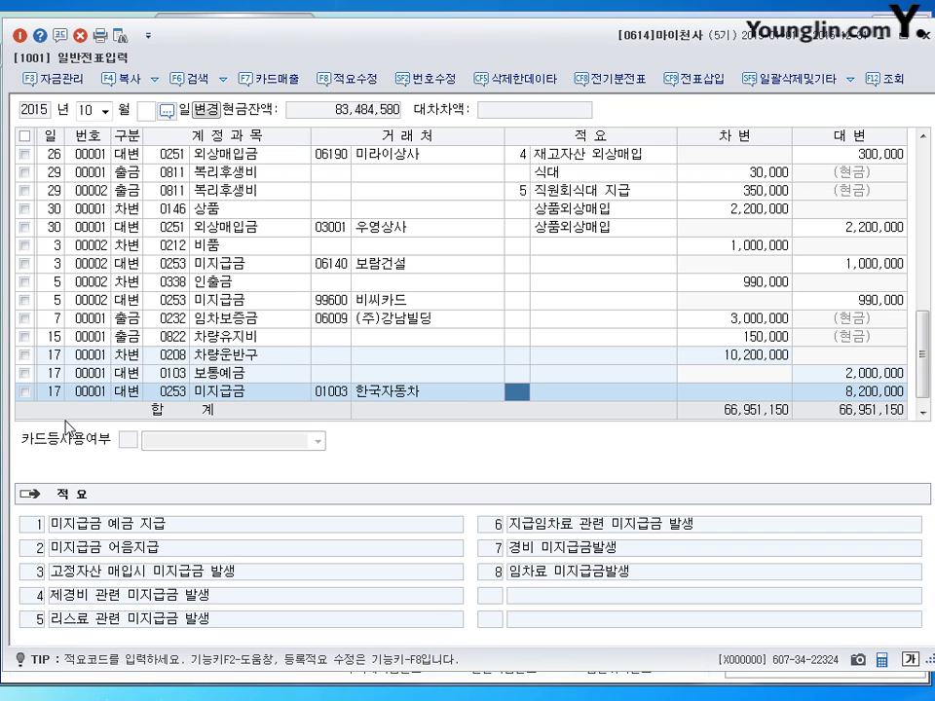
key("Return")
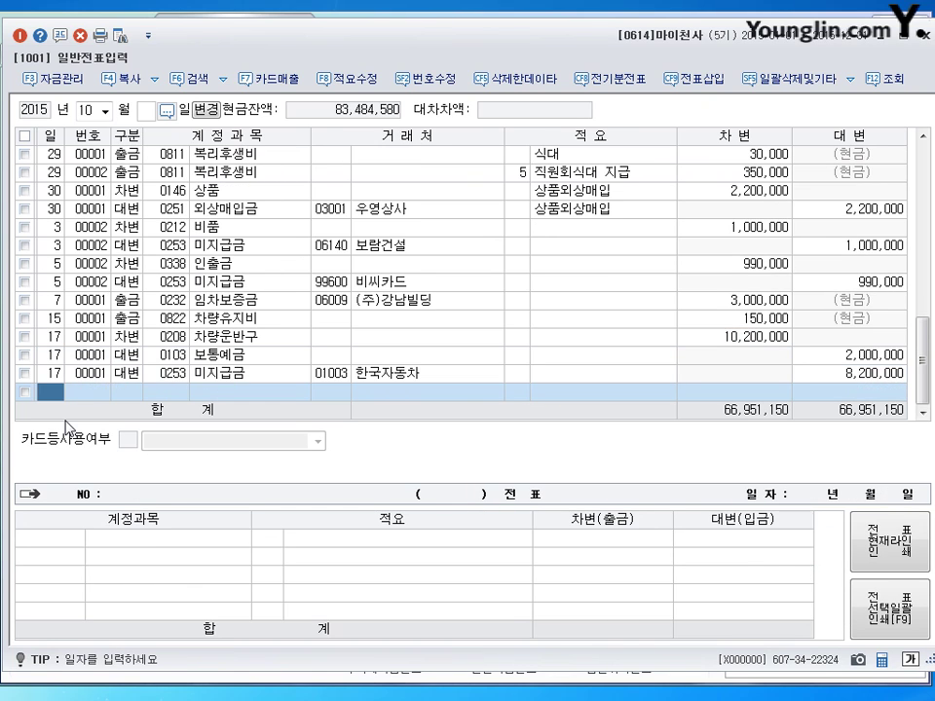
key("Up")
left_click(884, 378)
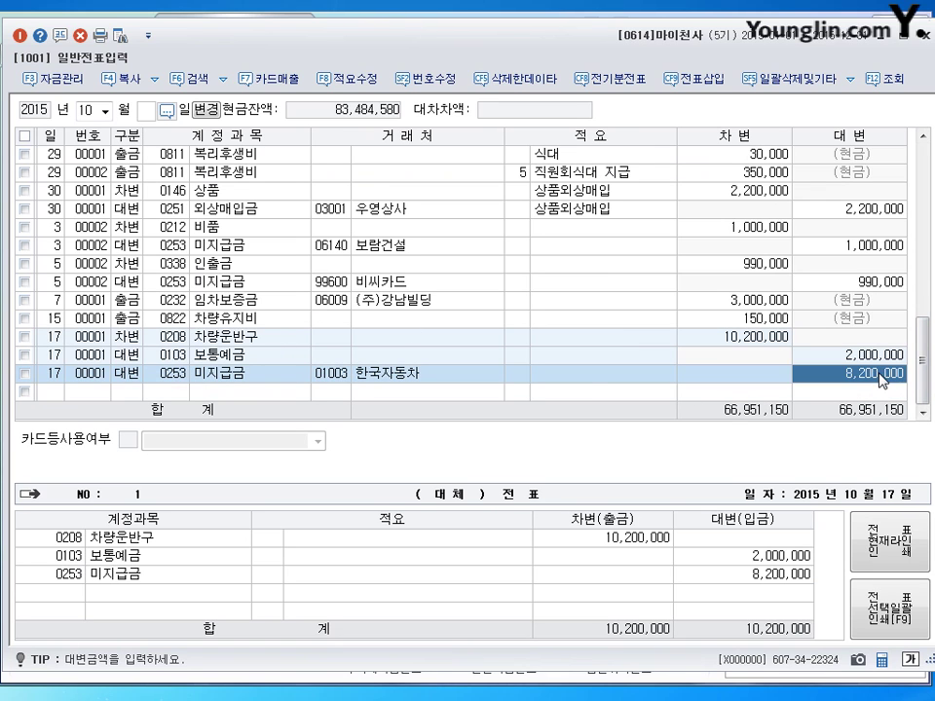
type("8000000")
key("Return")
Step: Add a 0101 현금 credit line for the remaining 200,000
key("Return")
key("Return")
type("4")
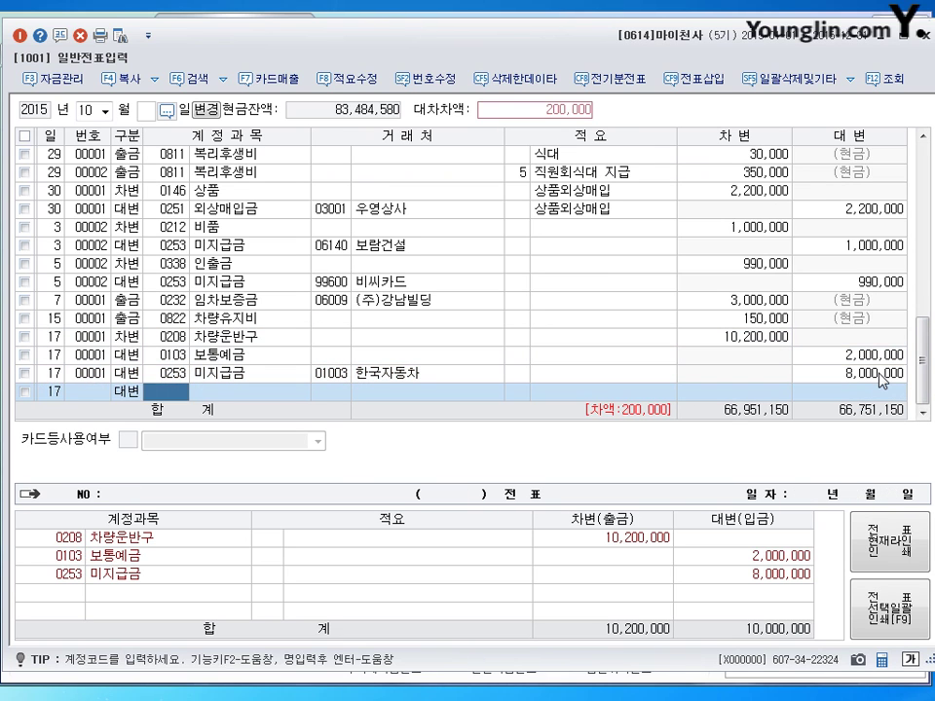
key("Return")
type("101")
key("Return")
key("Return")
key("Return")
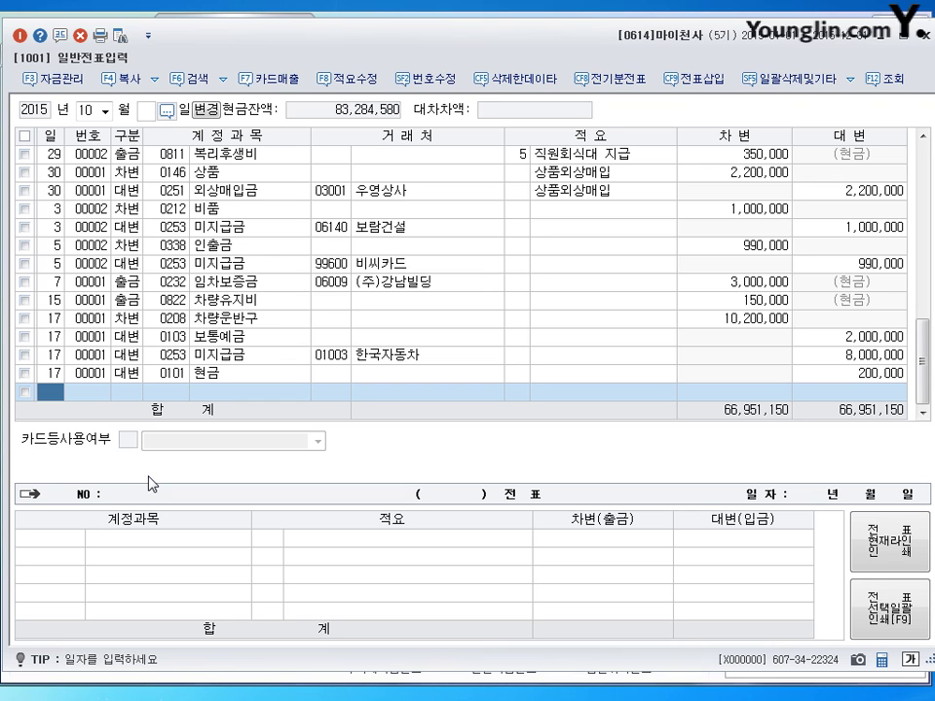
Step: On day 27, debit 0253 미지급금 300,000 with 국민카드 as the partner
type("27")
key("Return")
type("3")
key("Return")
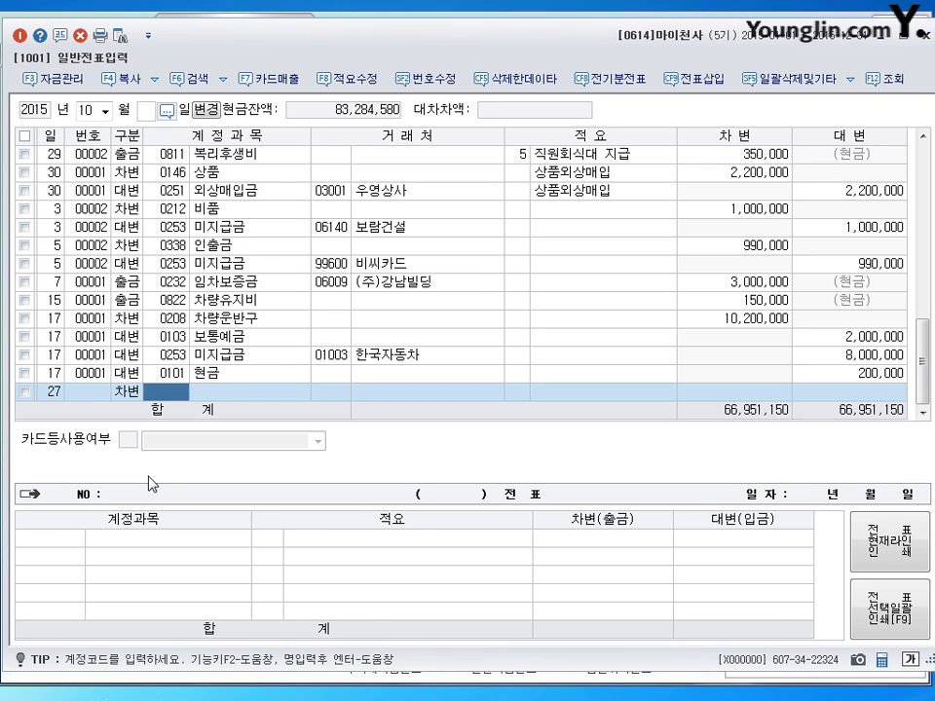
type("253")
key("Return")
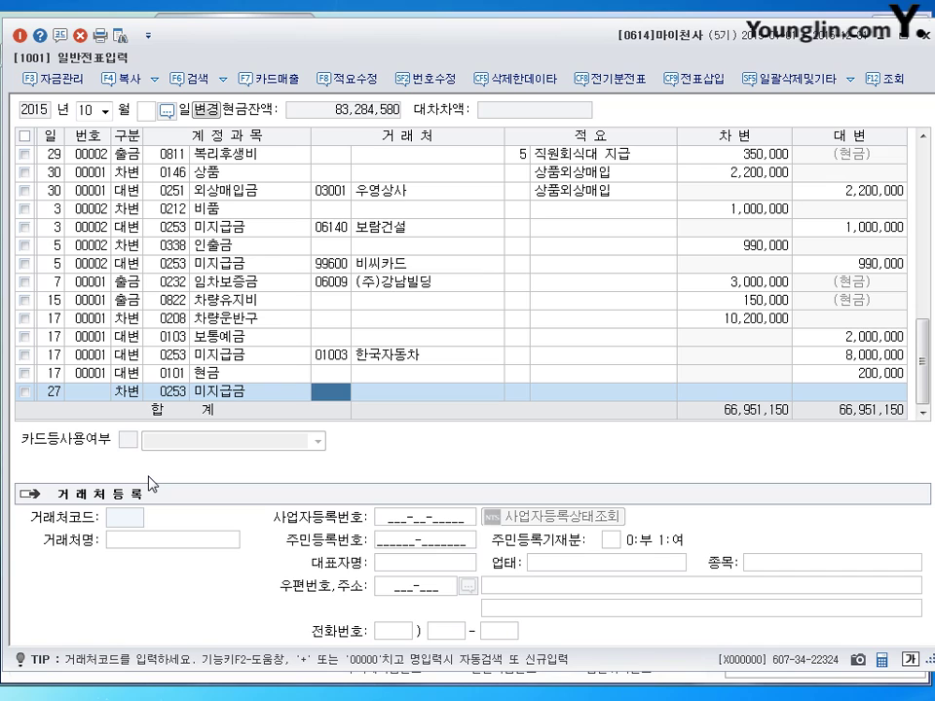
type("국민")
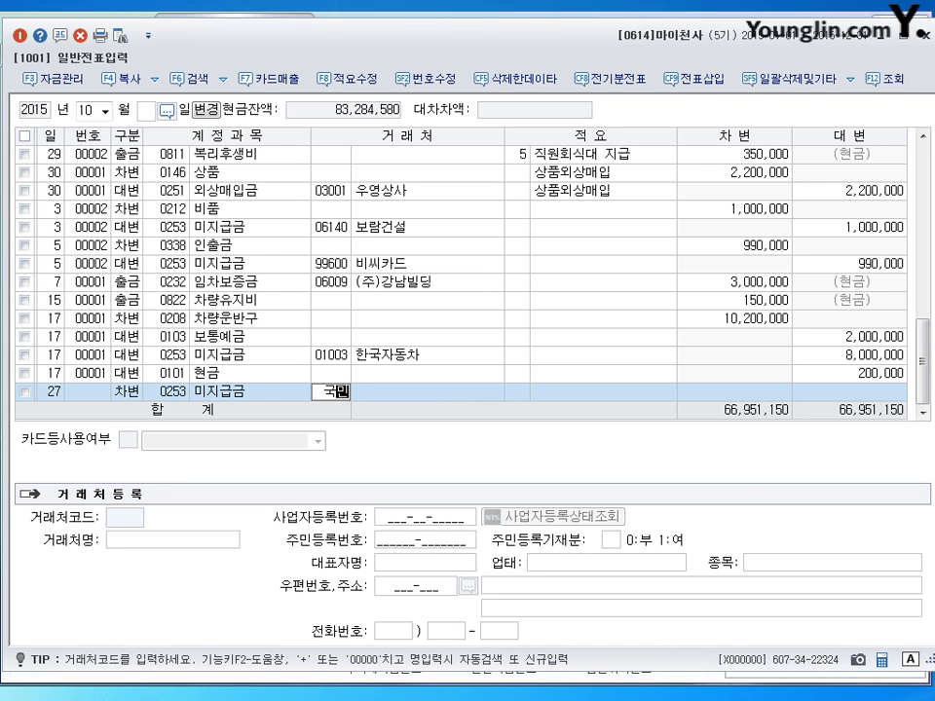
key("Return")
key("Return")
key("Return")
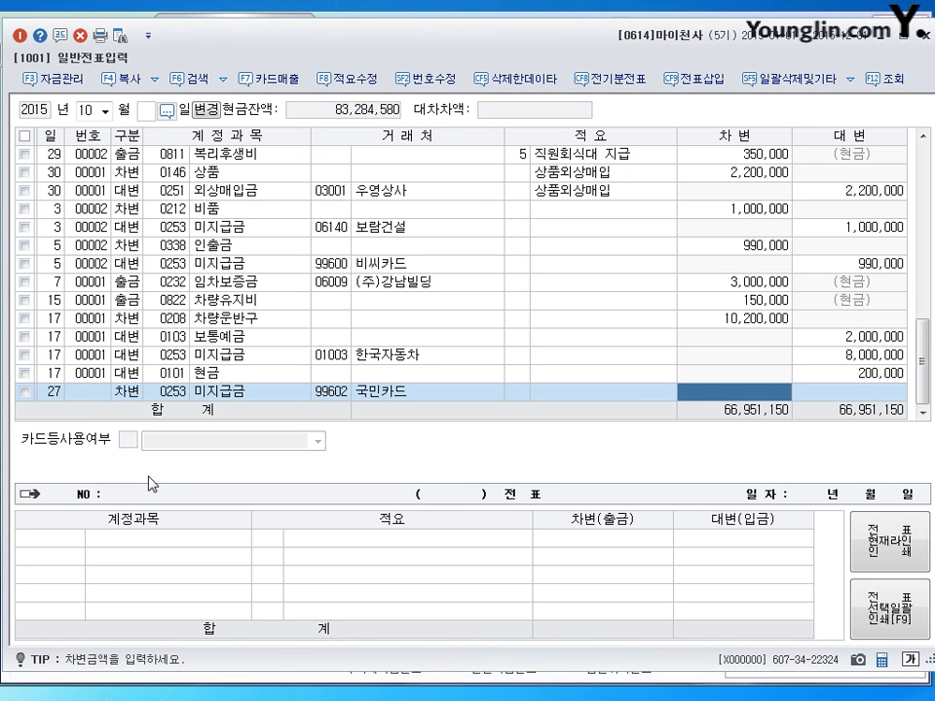
type("3000000")
key("Return")
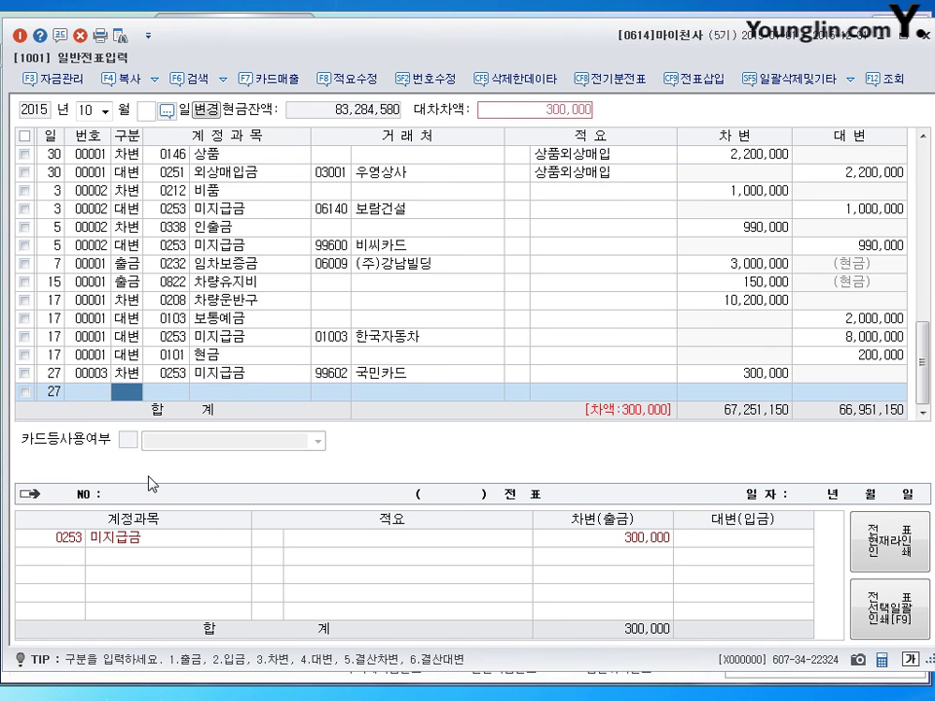
Step: Credit 0103 보통예금 300,000 to balance the entry
type("4")
key("Return")
type("103")
key("Return")
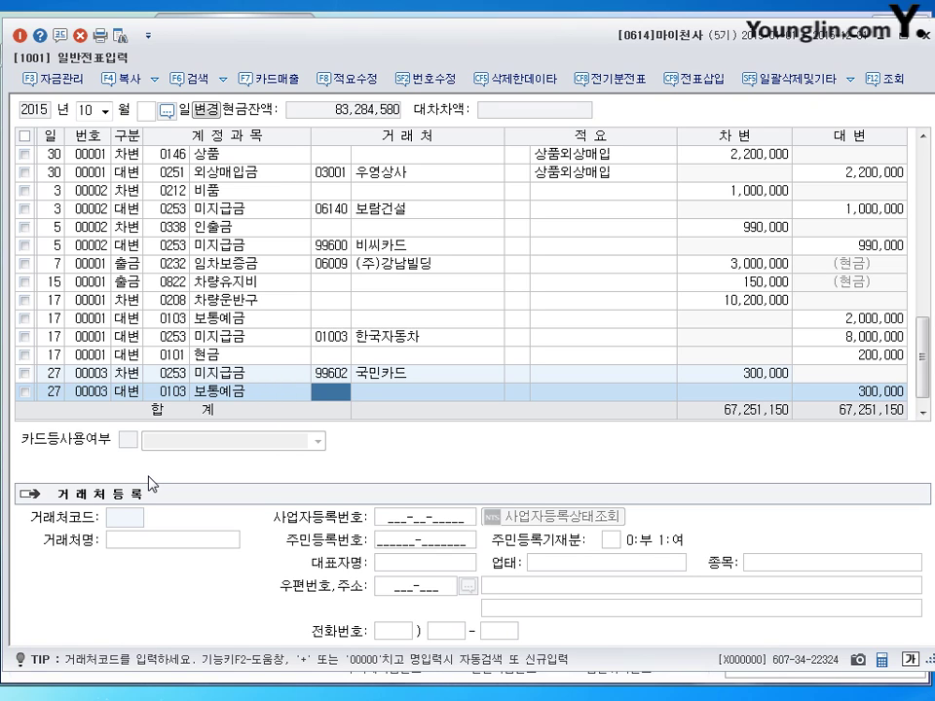
key("Return")
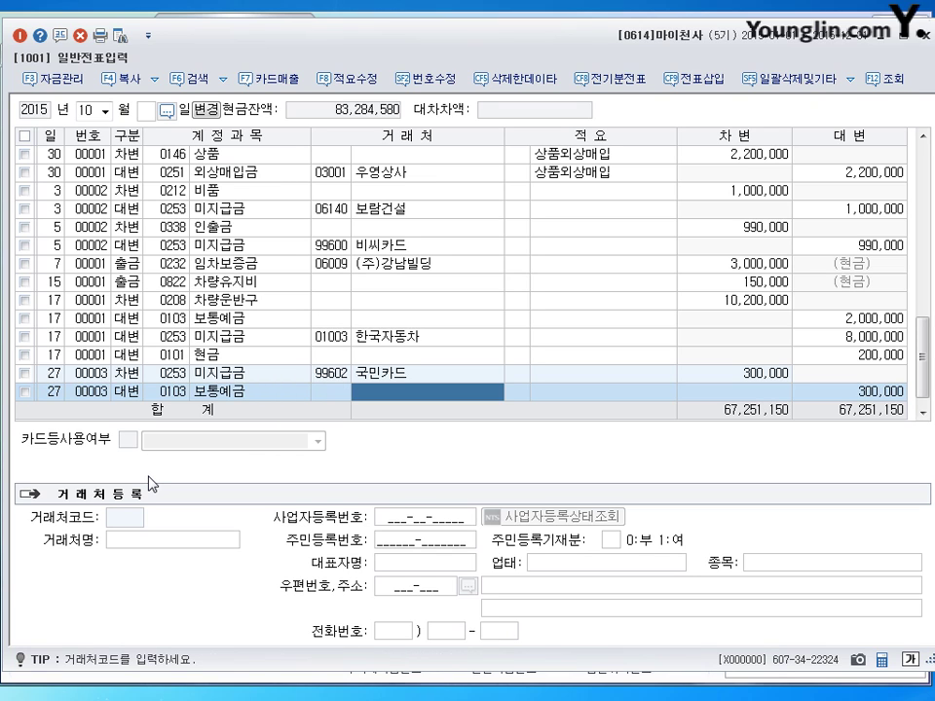
key("Return")
Step: On day 28, debit 0131 선급금 800,000 with 독도건강 as the partner
type("28")
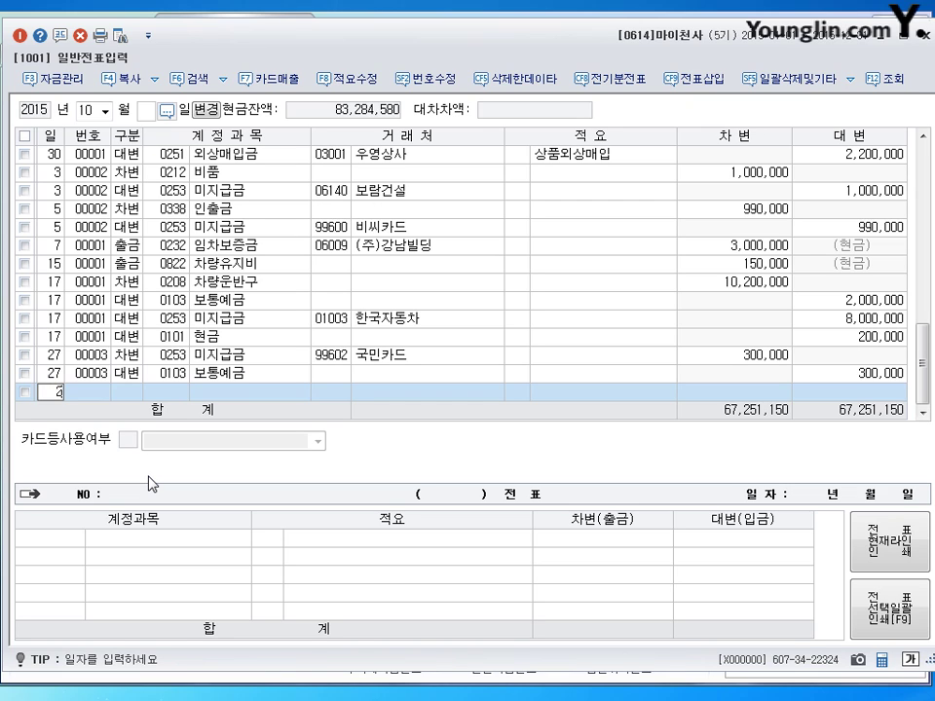
key("Return")
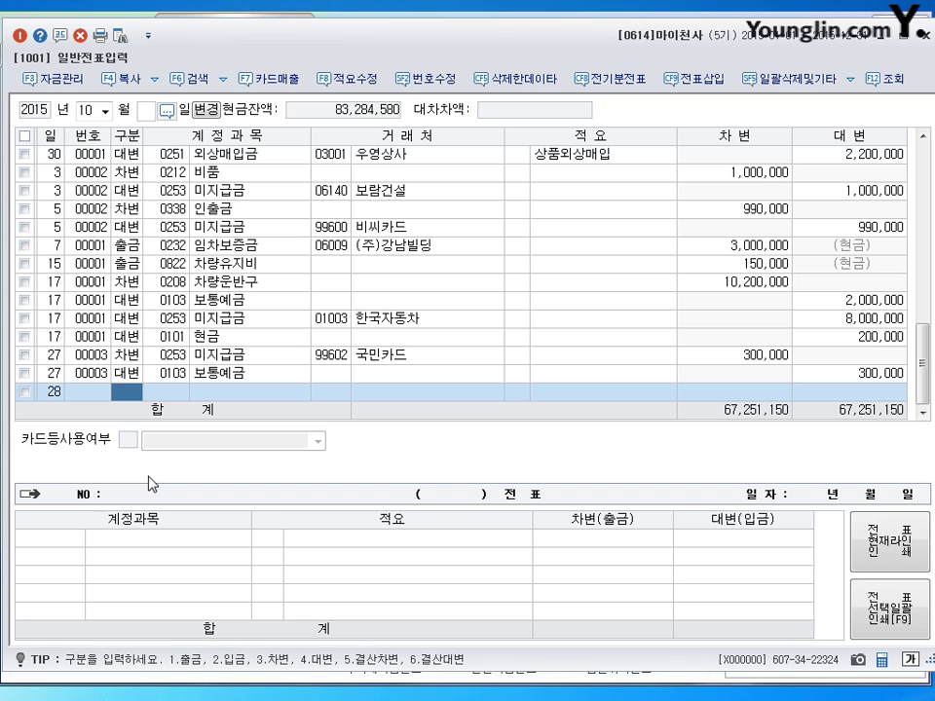
type("3")
key("Return")
type("131")
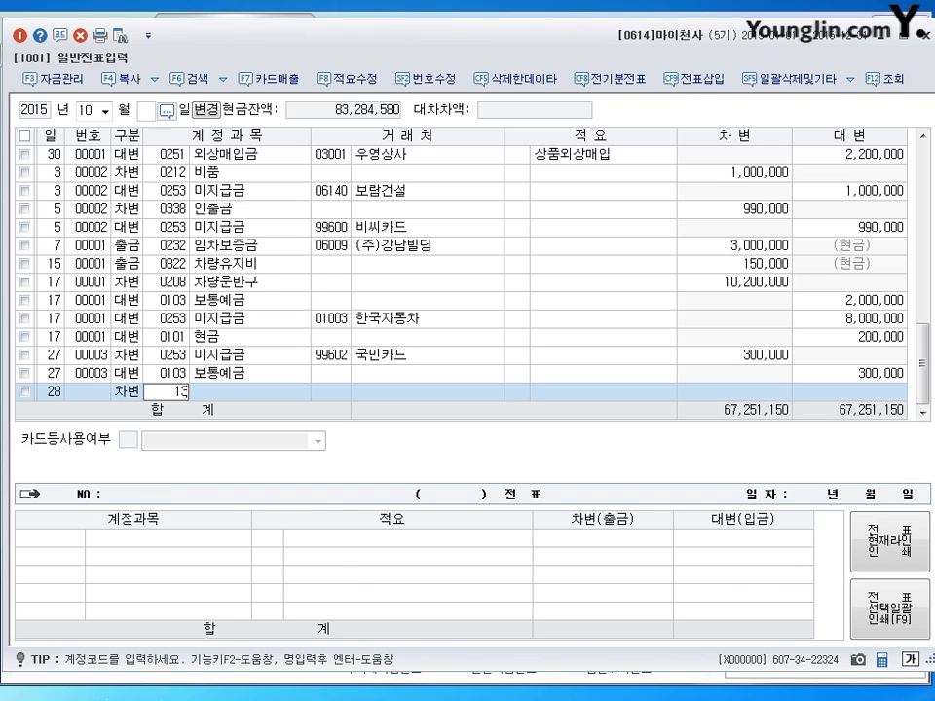
key("Return")
type("독도")
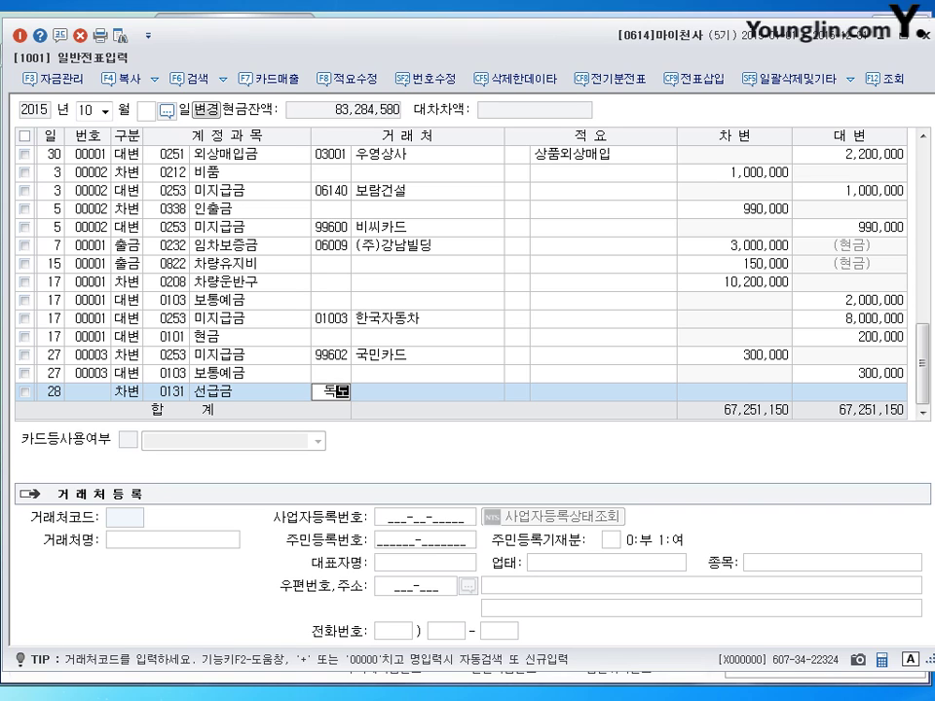
key("Return")
key("Return")
key("Return")
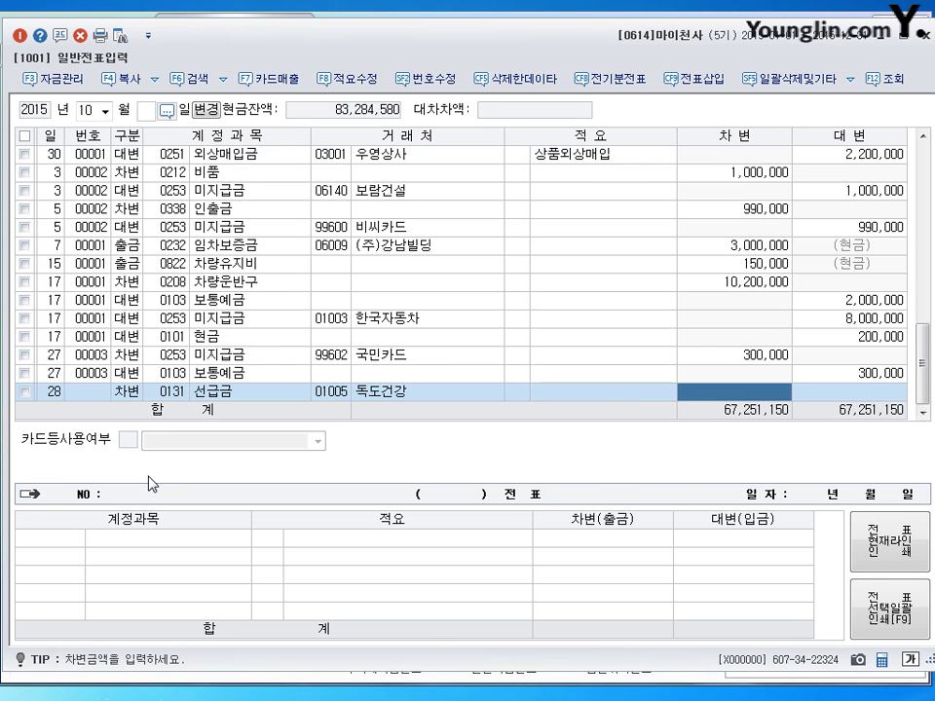
type("8000000")
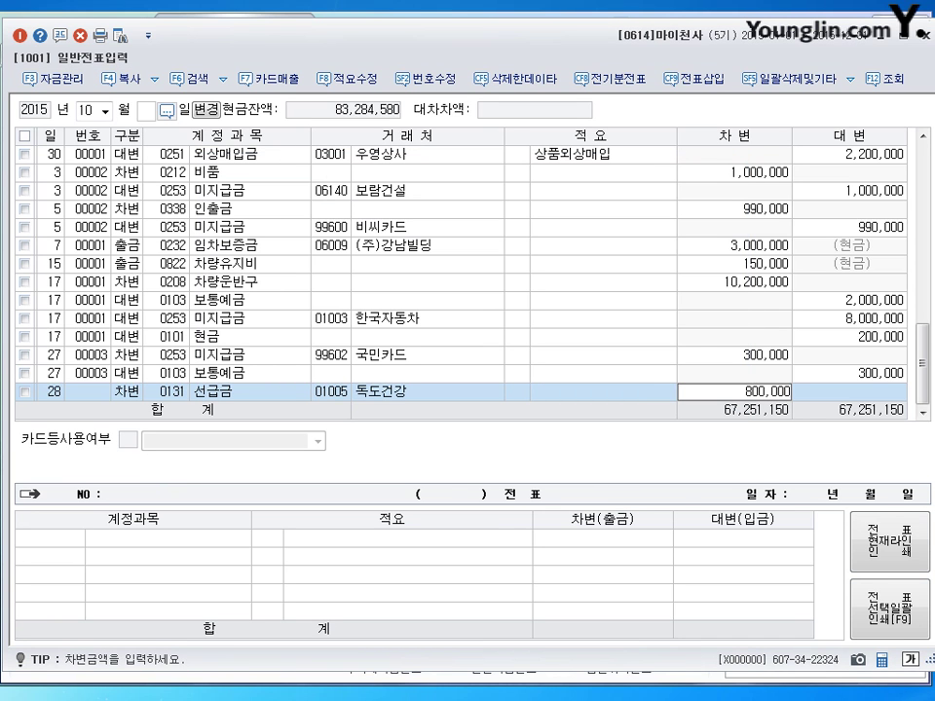
key("Return")
Step: Credit 0102 당좌예금 800,000, then begin a day-31 line
type("4")
key("Return")
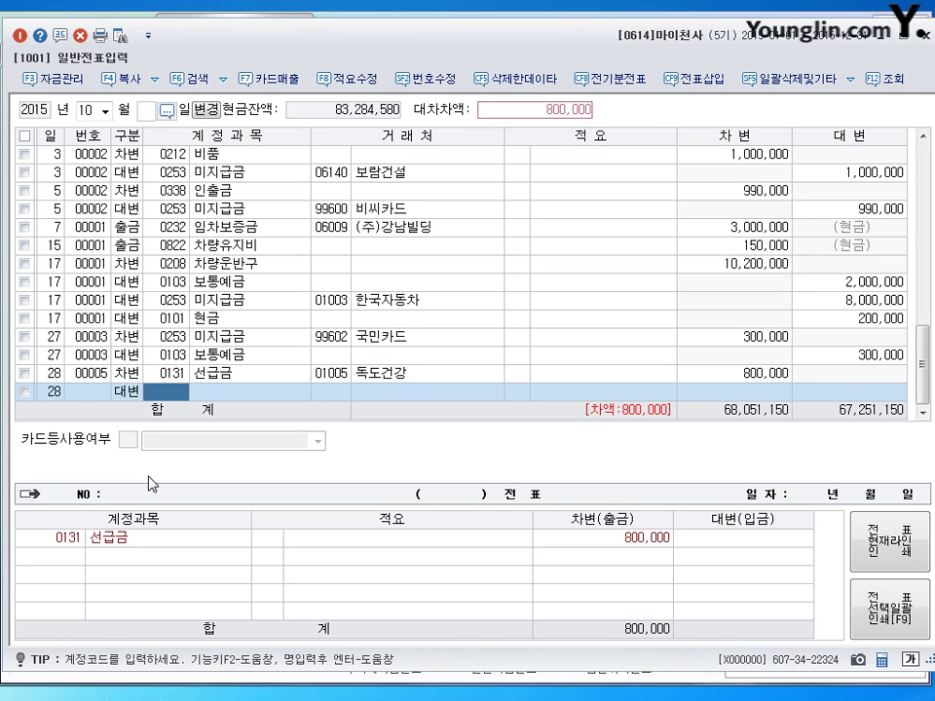
type("102")
key("Return")
key("Return")
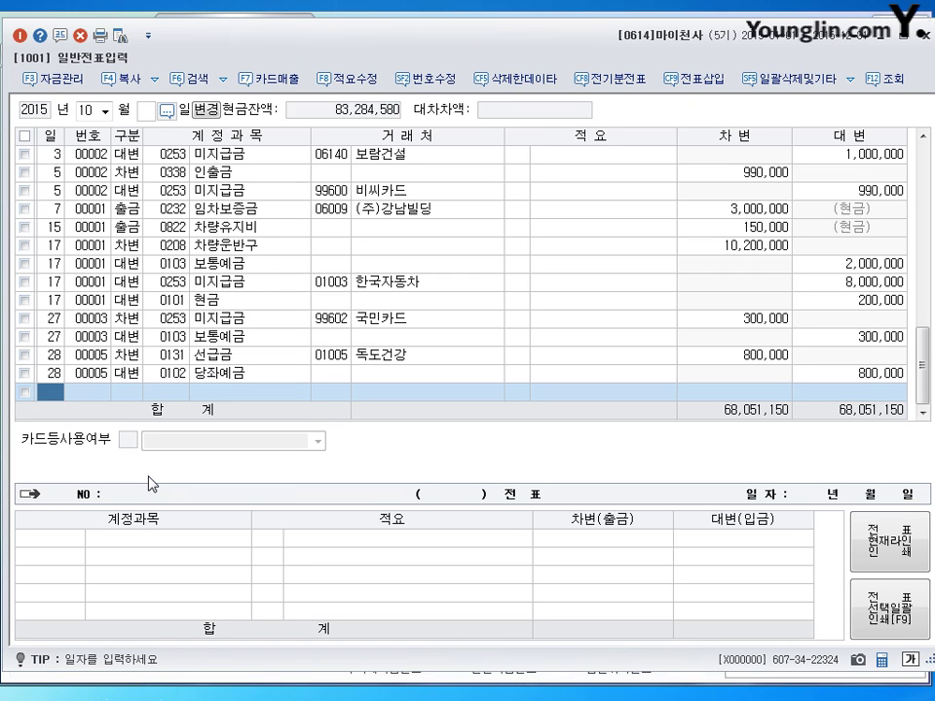
type("31")
key("Return")
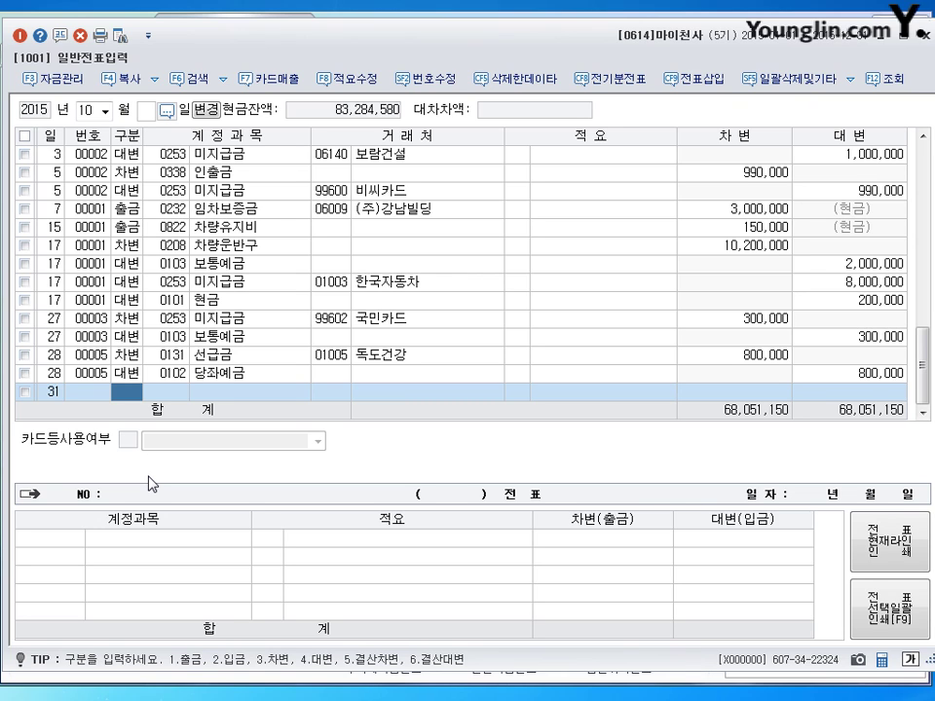
Step: Debit 0801 급여 with 5,350,000 on the day-31 line
type("3")
key("Return")
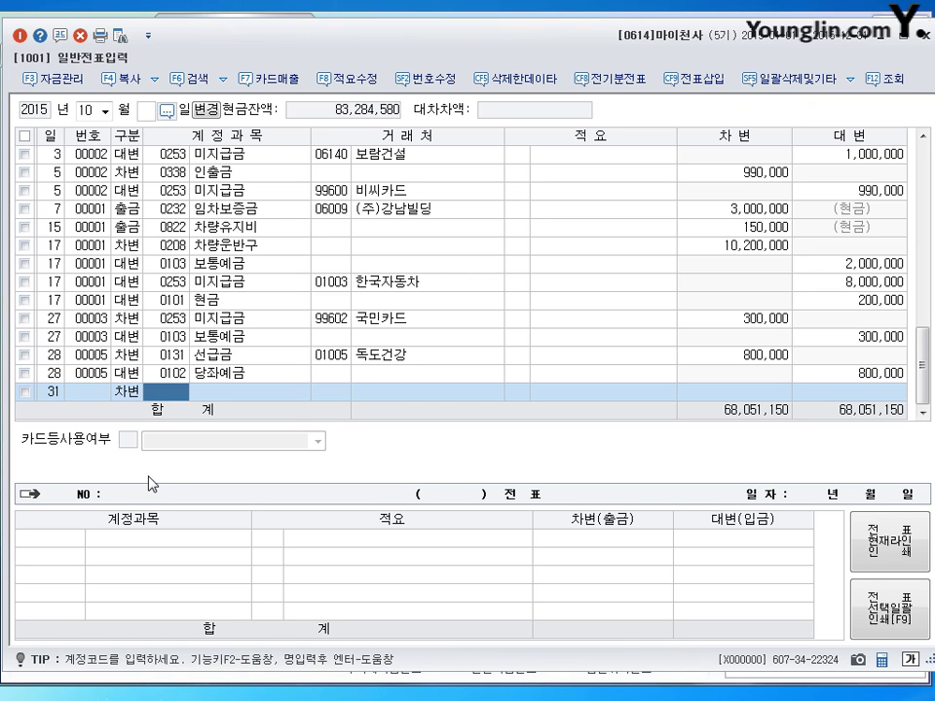
type("801")
key("Return")
key("Return")
key("Return")
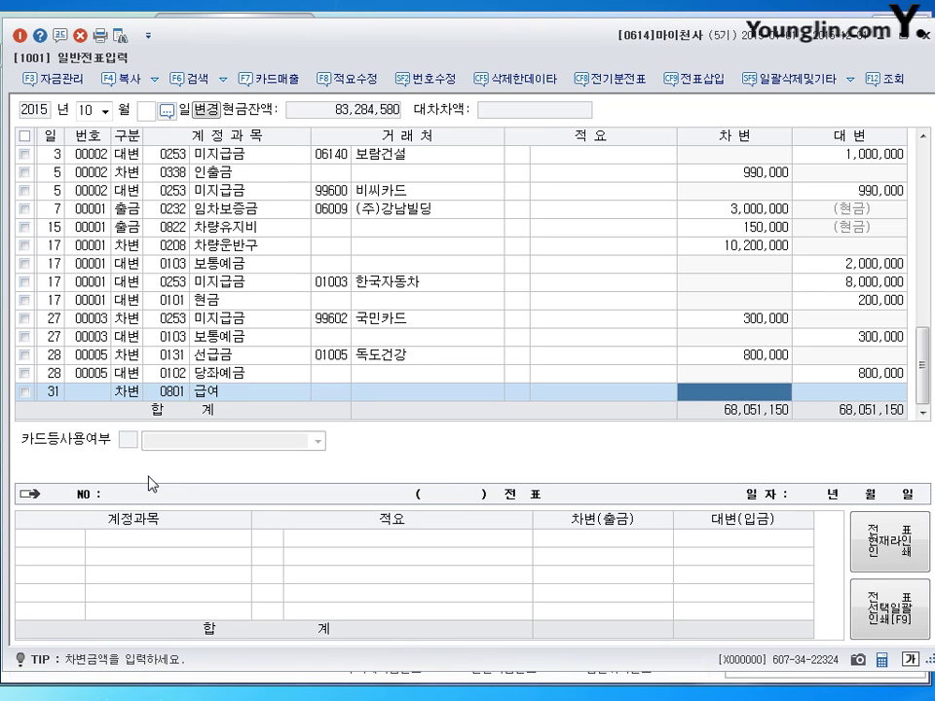
type("5350000")
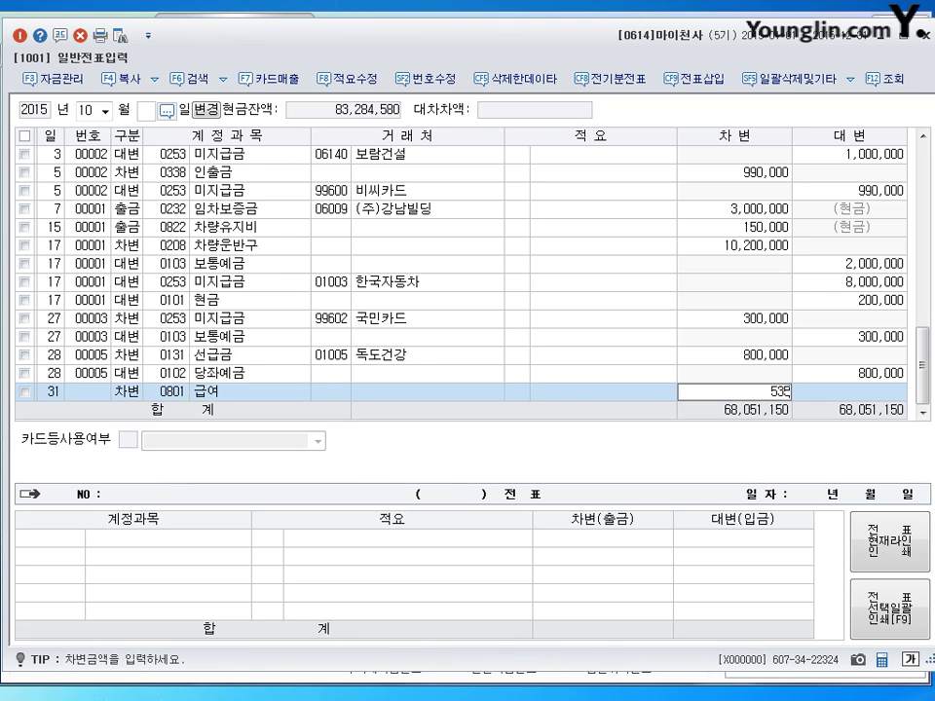
key("Return")
key("Return")
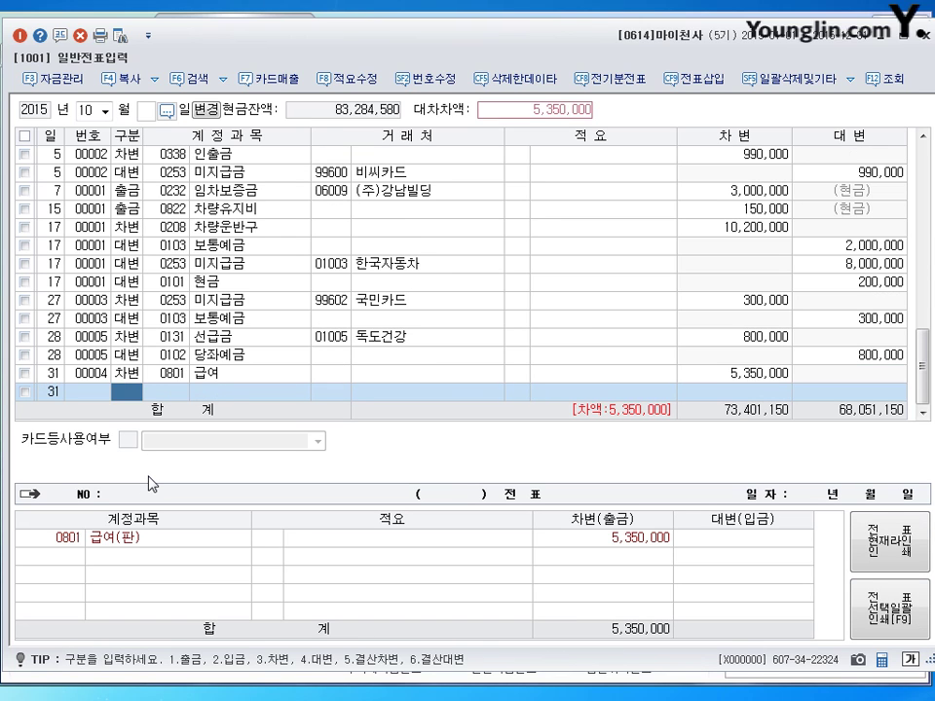
Step: Credit 0254 예수금 535,000 and 0103 보통예금 the remaining 4,815,000
type("4")
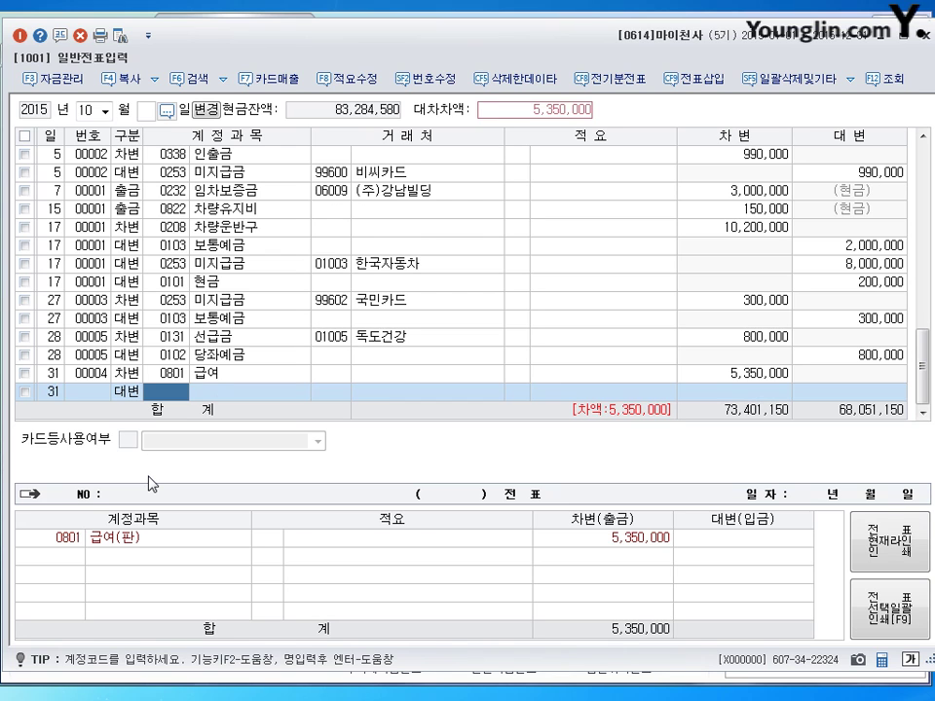
type("254")
key("Return")
key("Return")
key("Return")
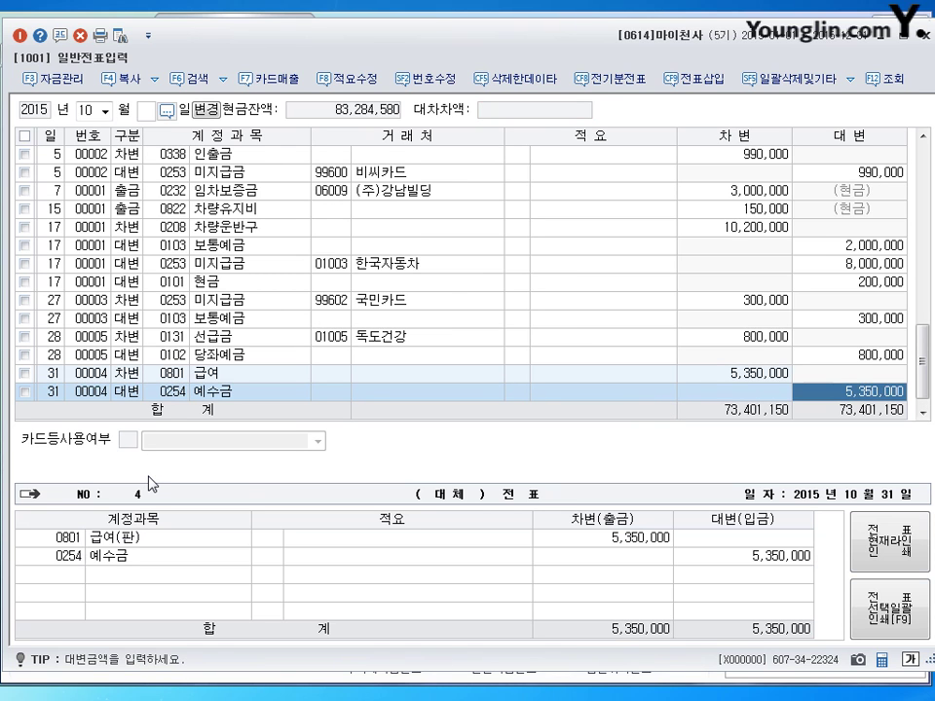
type("535")
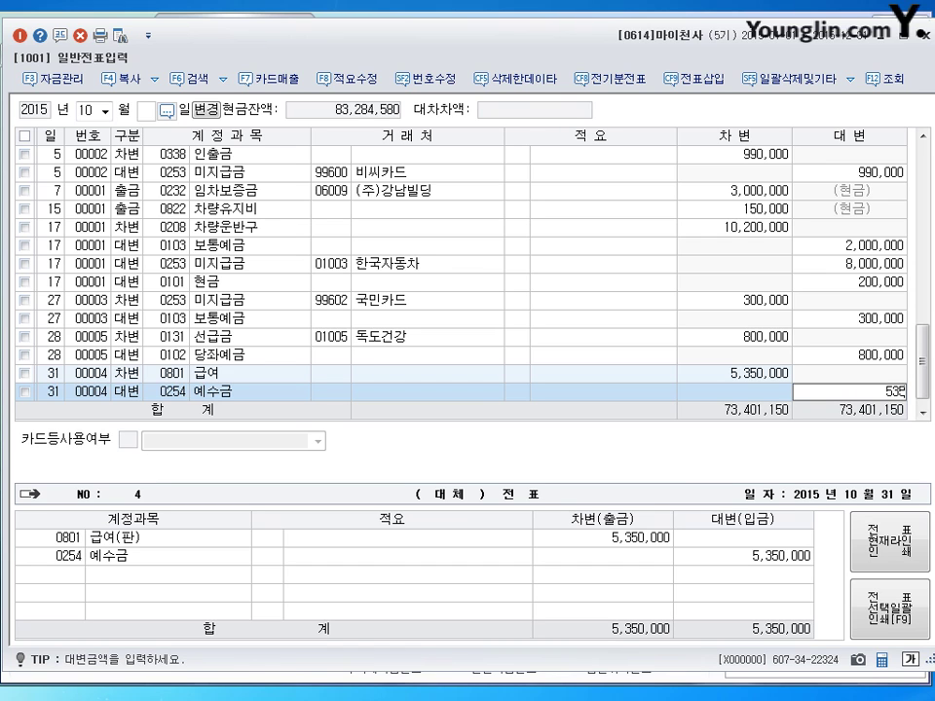
key("plus")
key("Return")
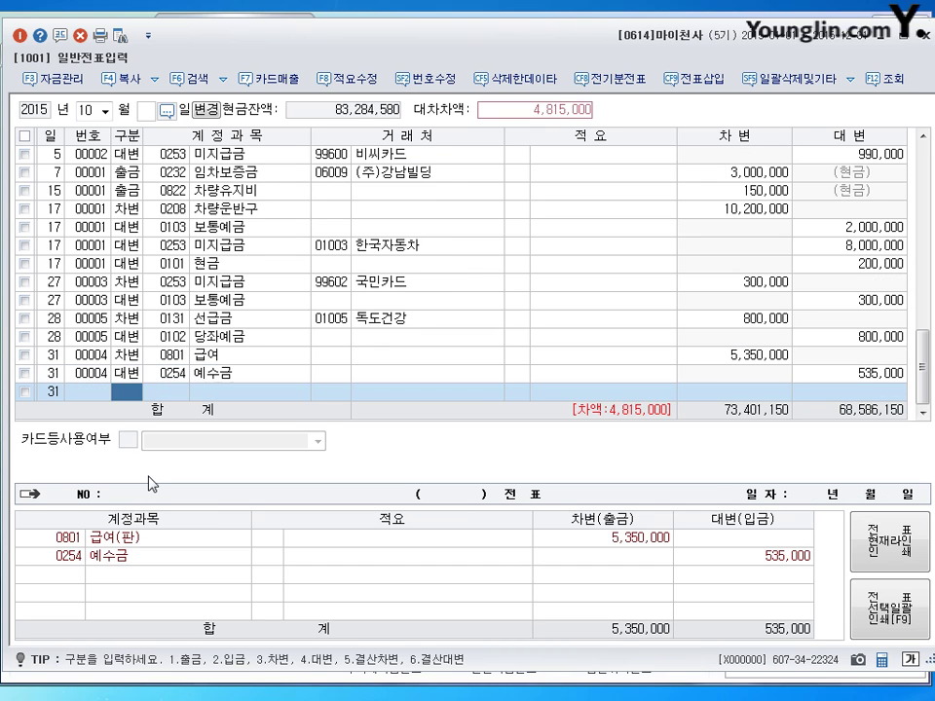
type("103")
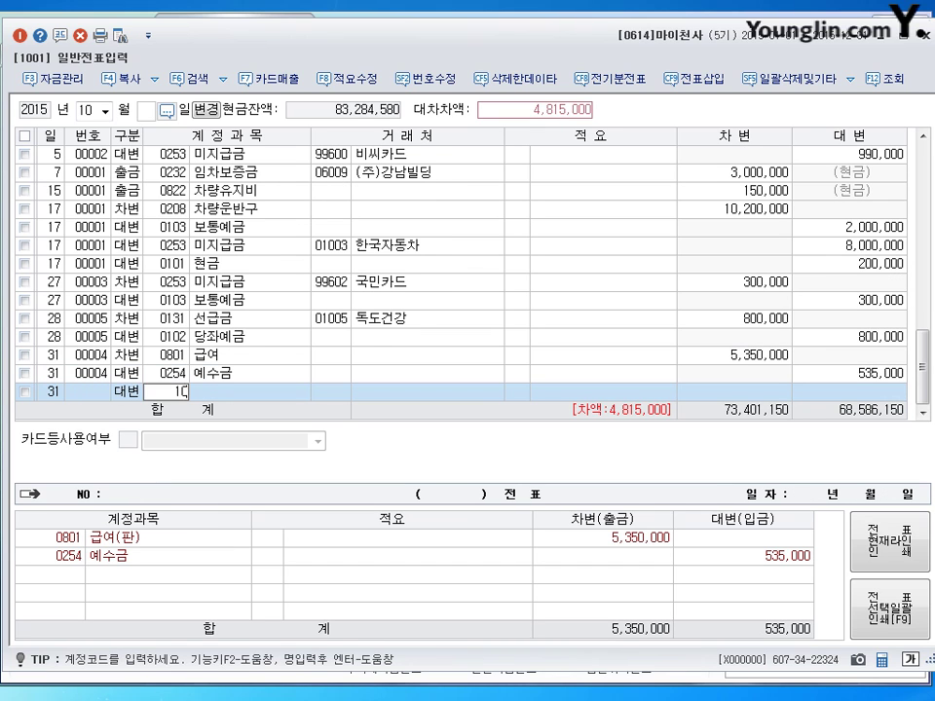
key("Return")
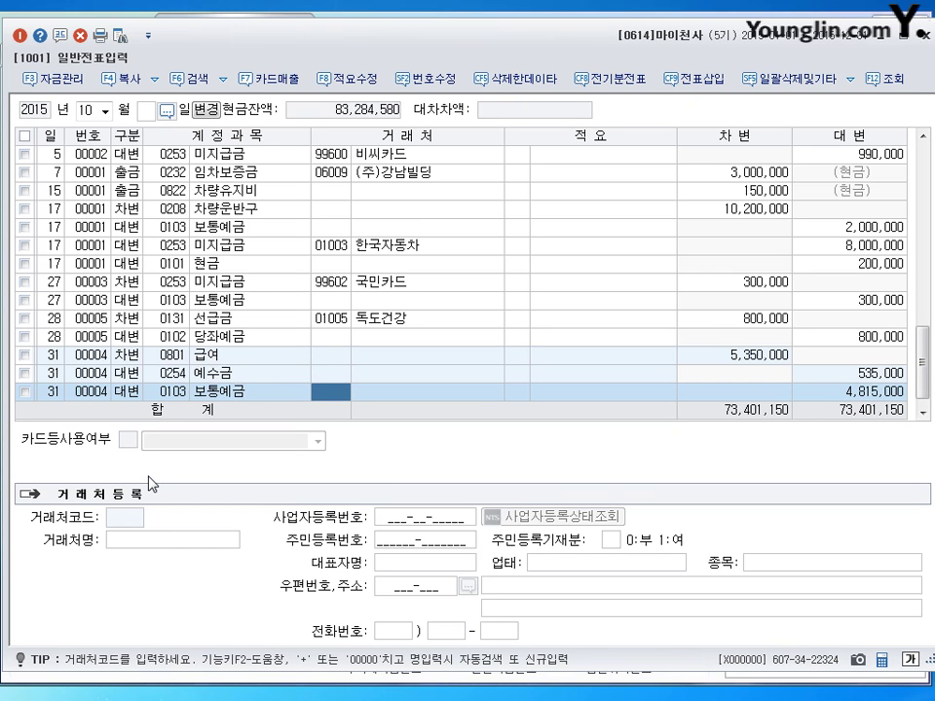
key("Return")
key("Return")
key("Return")
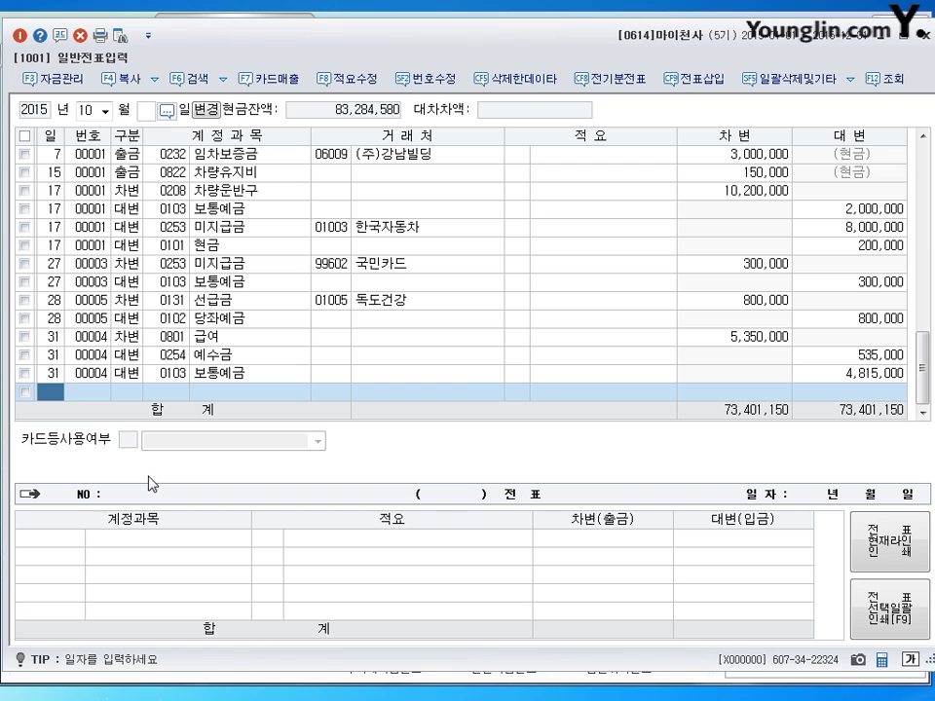
Step: Go to the November 20 voucher and reduce the 세금과공과 debit from 120,000 to 70,000
left_click(87, 110)
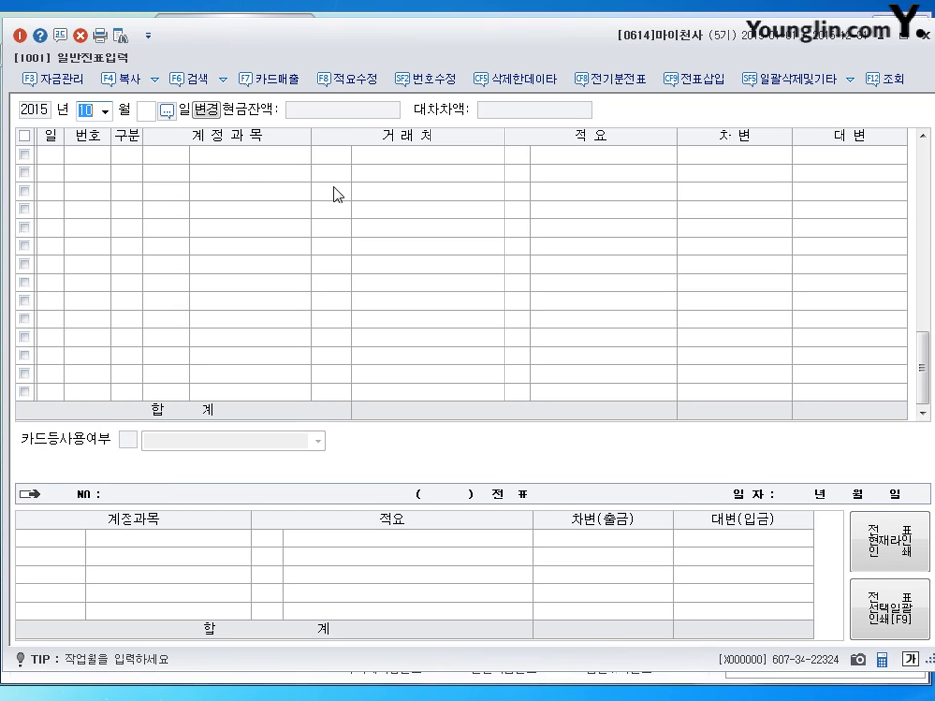
type("11")
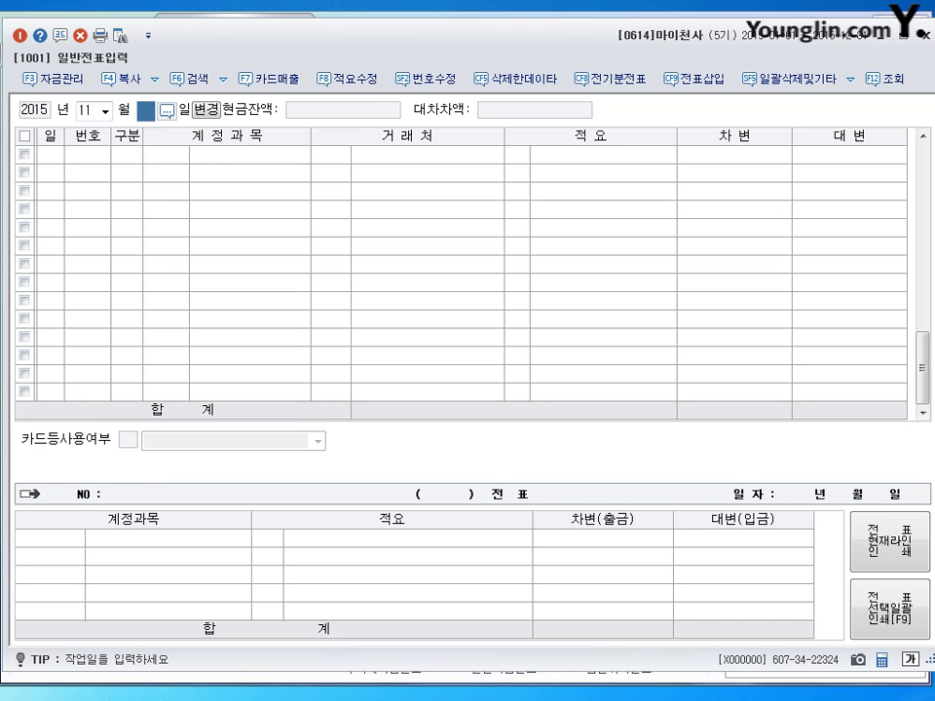
type("20")
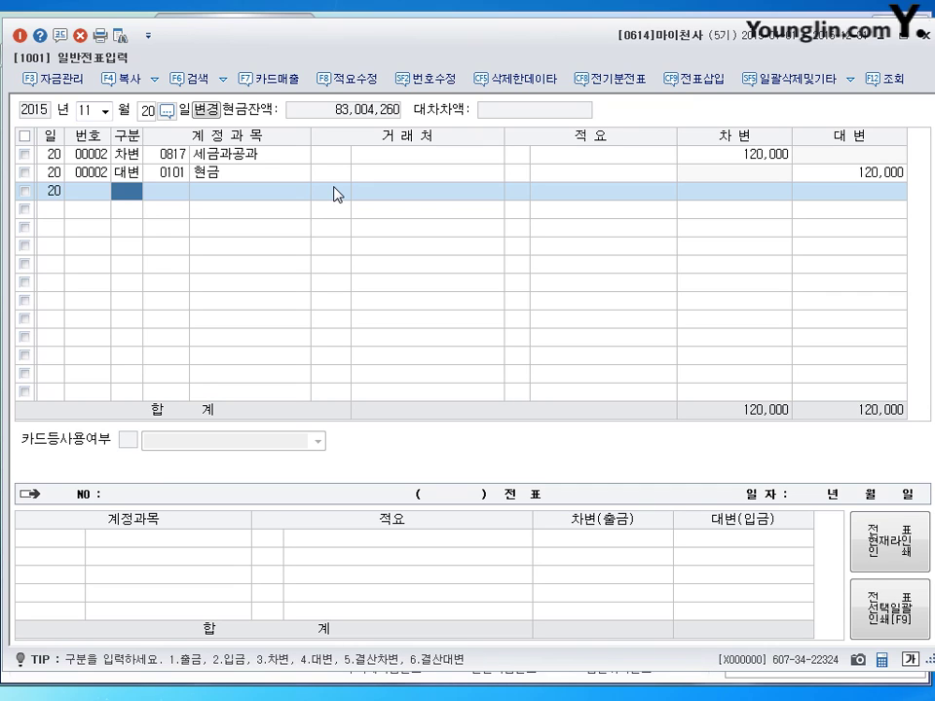
left_click(167, 154)
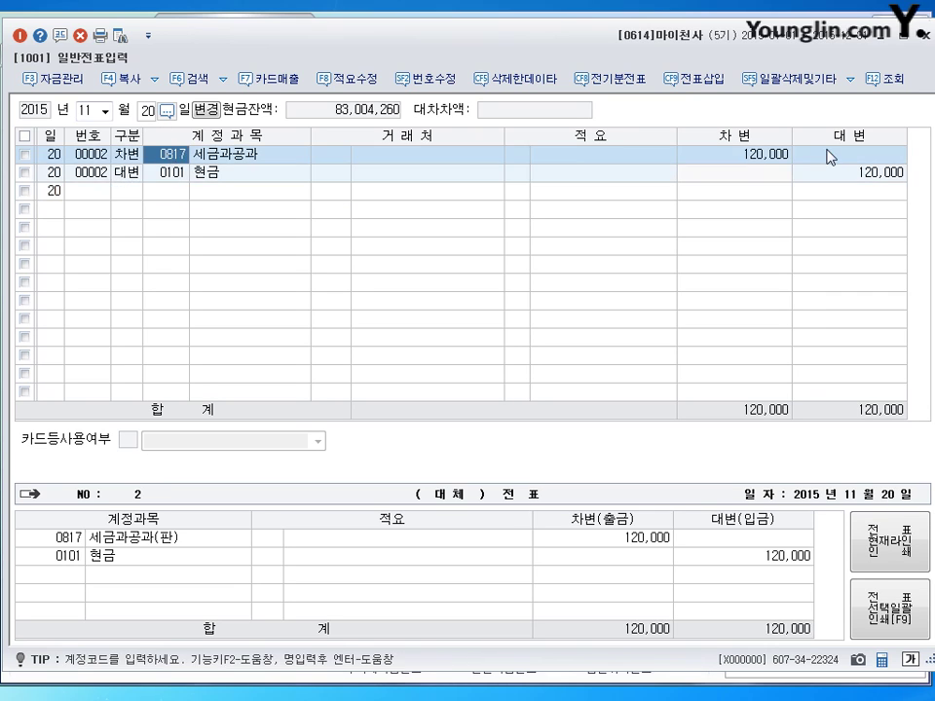
left_click(784, 154)
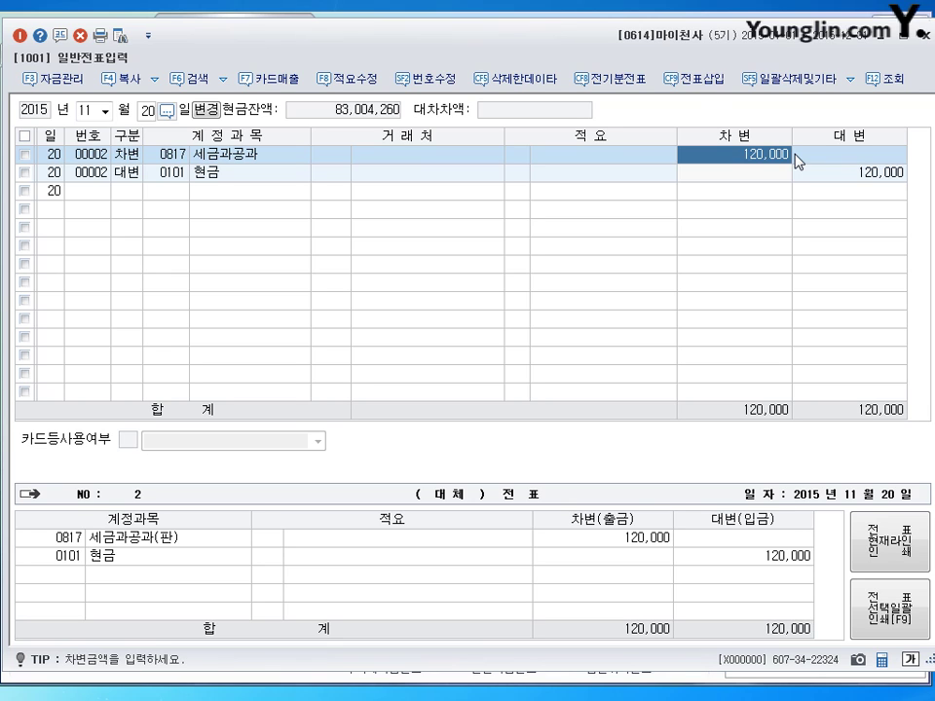
type("70000")
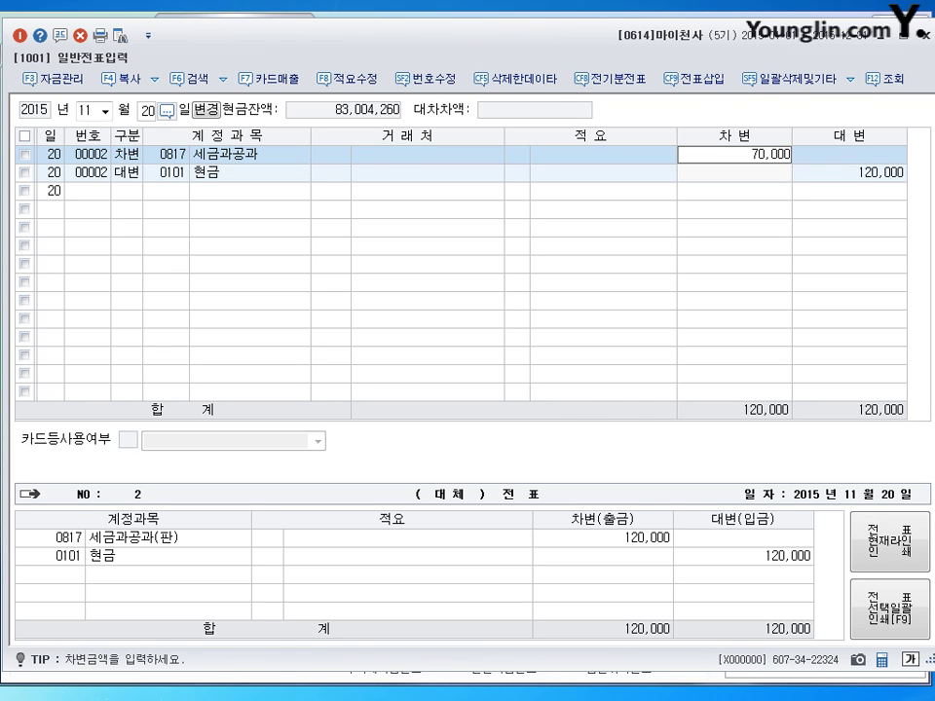
key("Return")
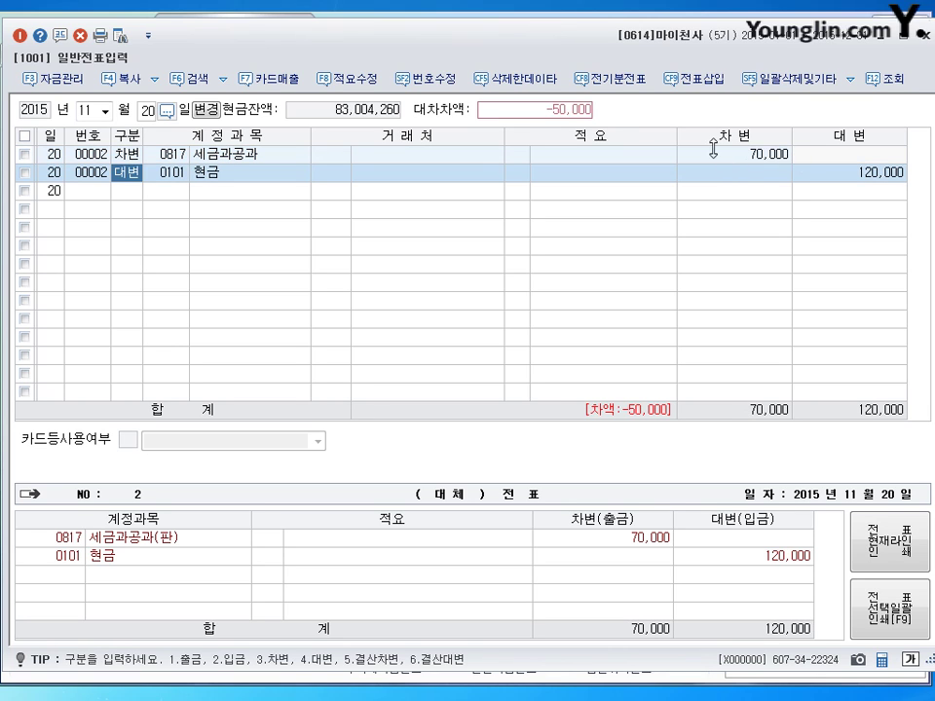
Step: Insert a 0338 인출금 debit of 50,000 above the cash credit line
left_click(695, 80)
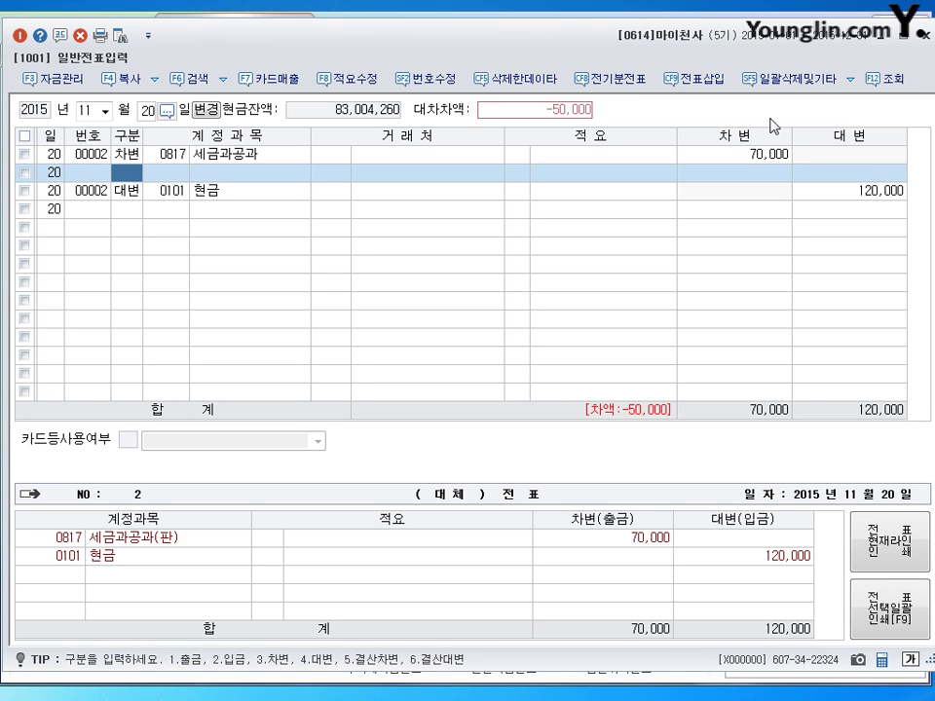
type("3")
key("Return")
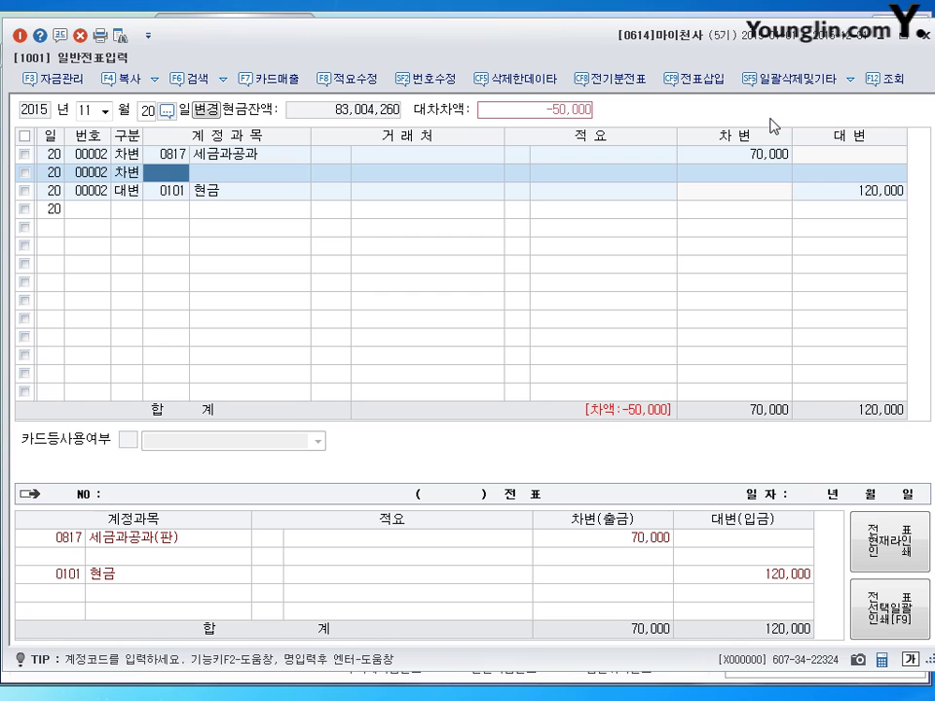
type("338")
key("Return")
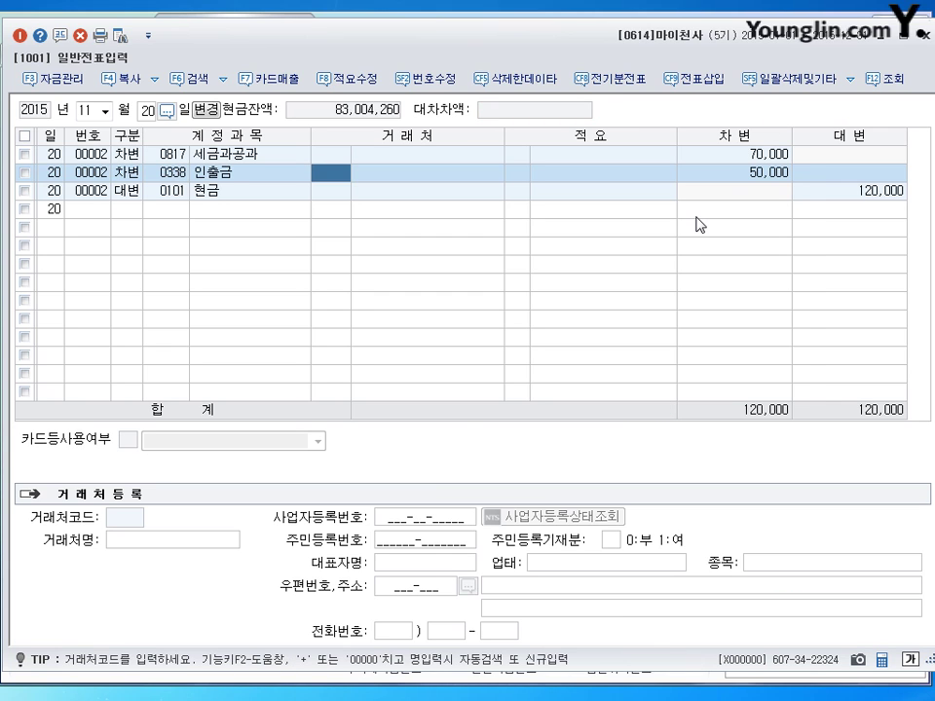
key("Return")
key("Return")
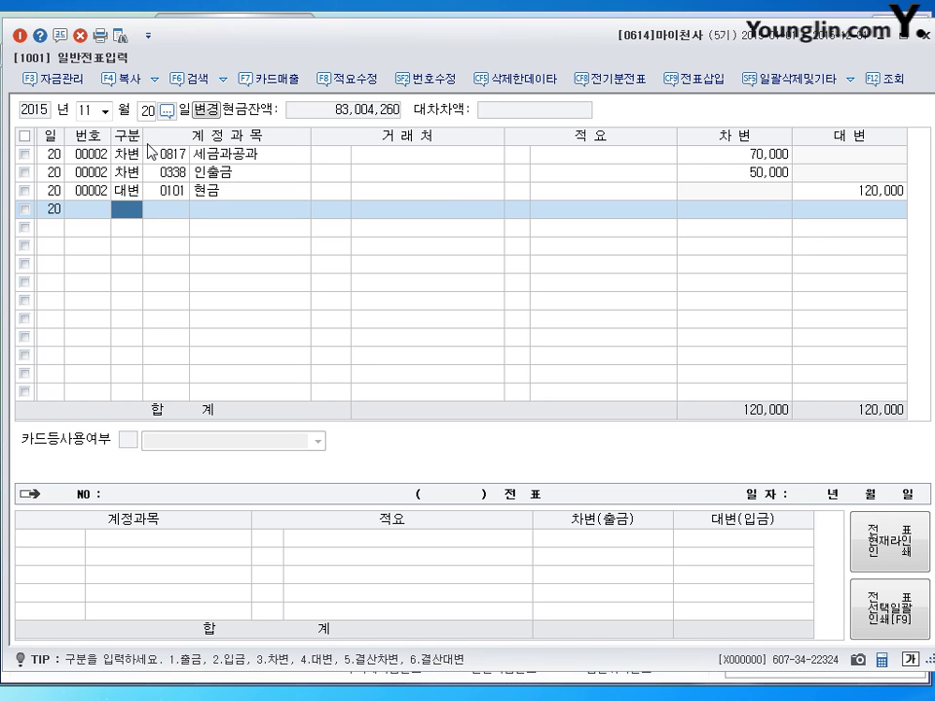
Step: Go to the November 26 voucher and change the 비품 debit from 1,700,000 to 1,500,000
left_click(146, 110)
type("26")
key("Return")
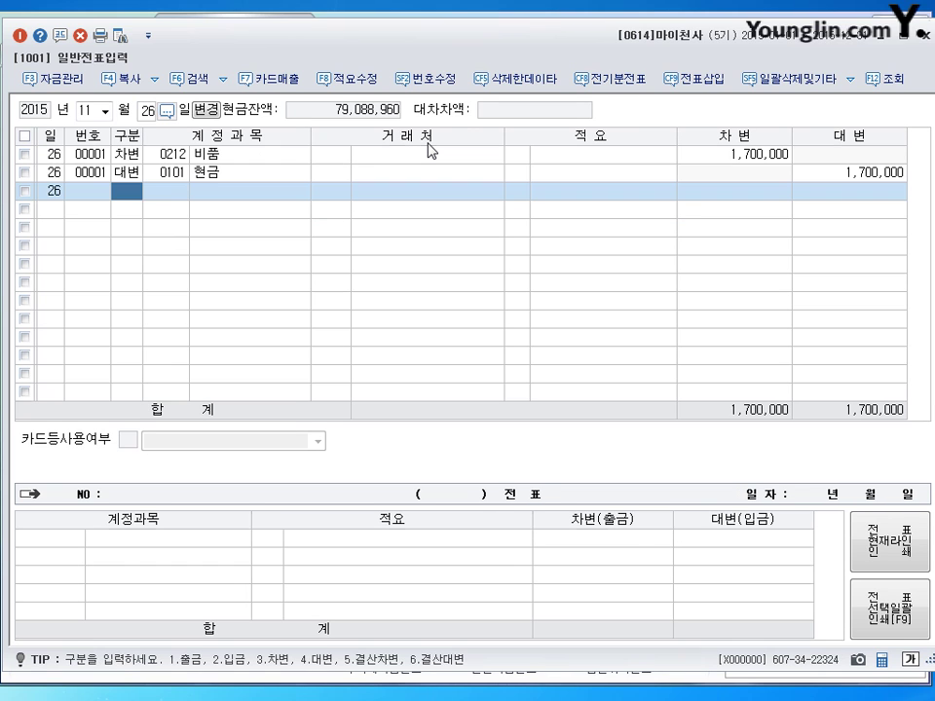
left_click(434, 155)
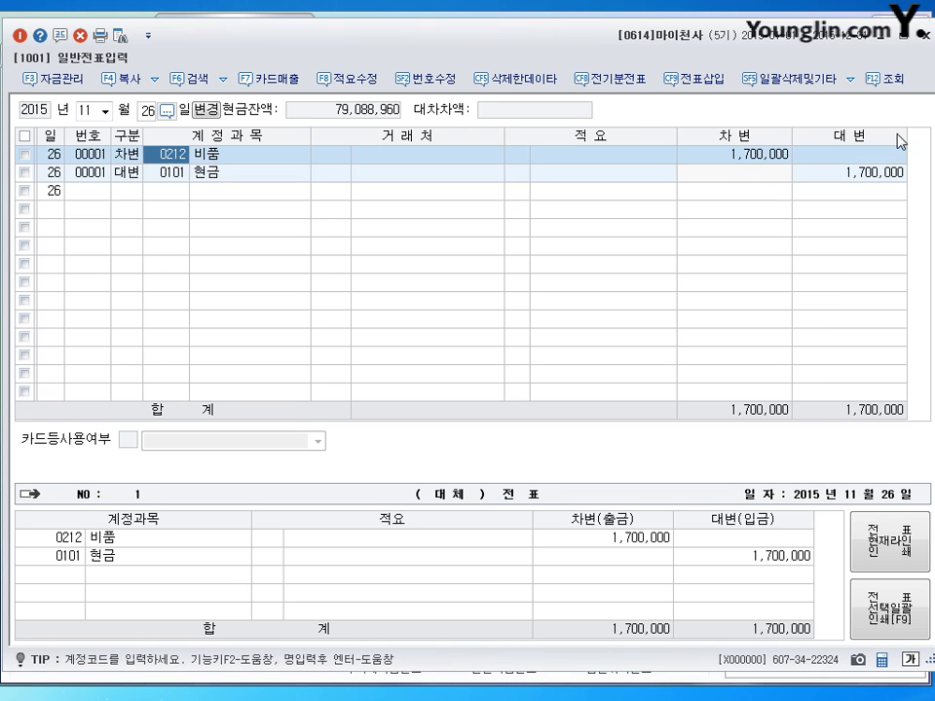
left_click(745, 158)
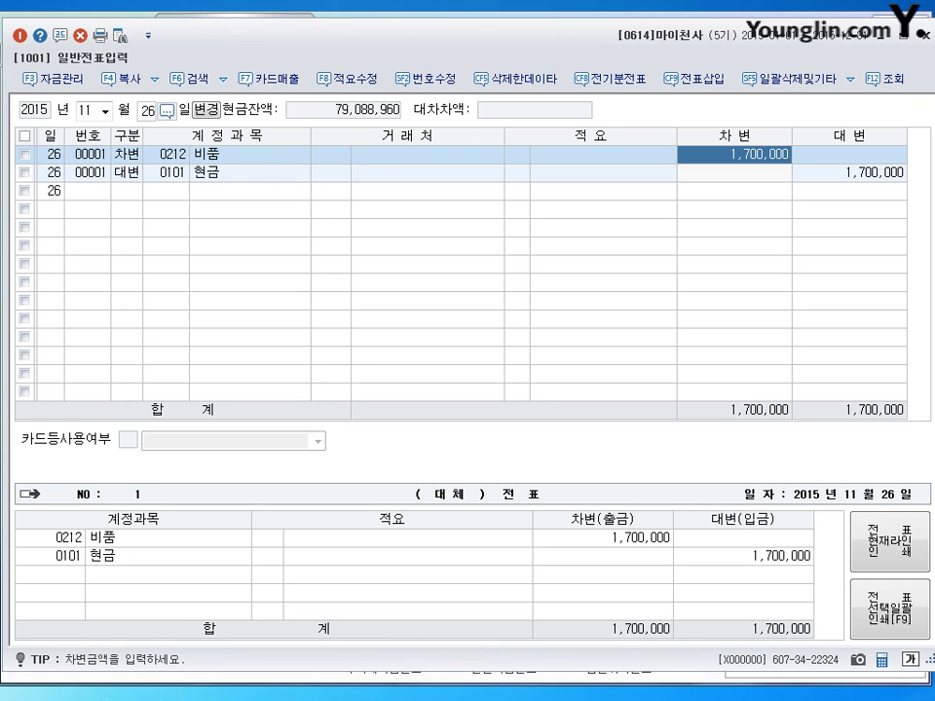
type("1500000")
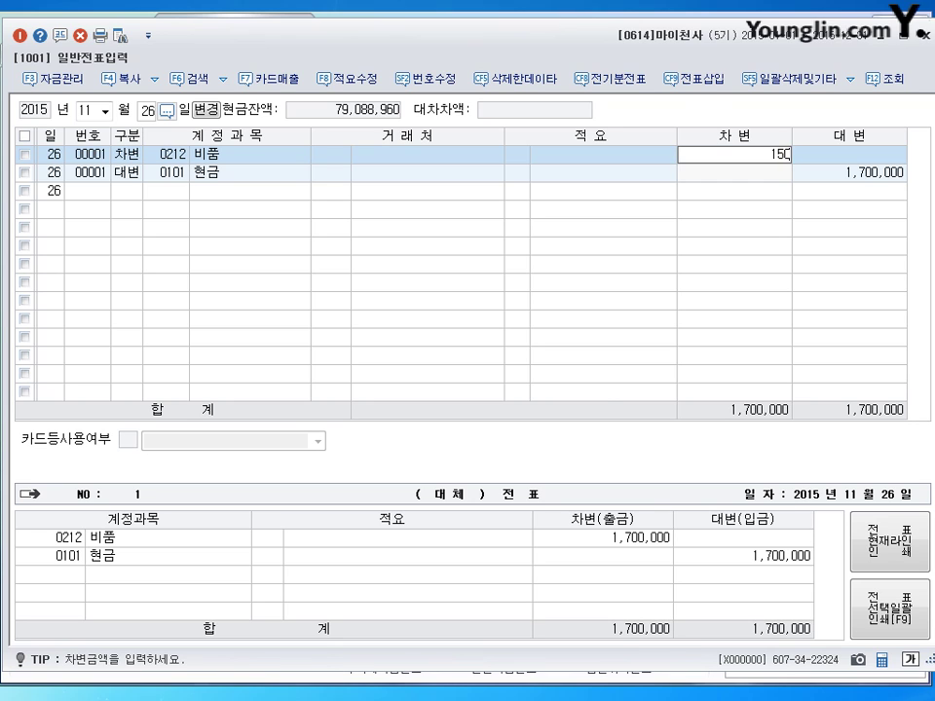
key("Return")
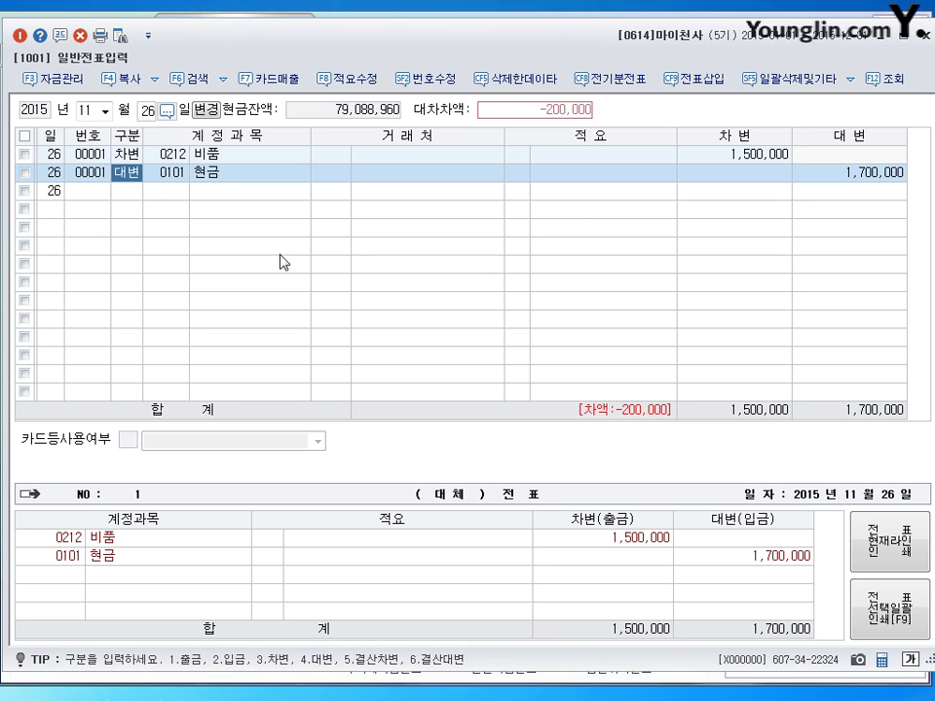
Step: Insert a 0830 소모품비 debit of 200,000 above the cash credit line
left_click(127, 192)
left_click(128, 173)
left_click(694, 80)
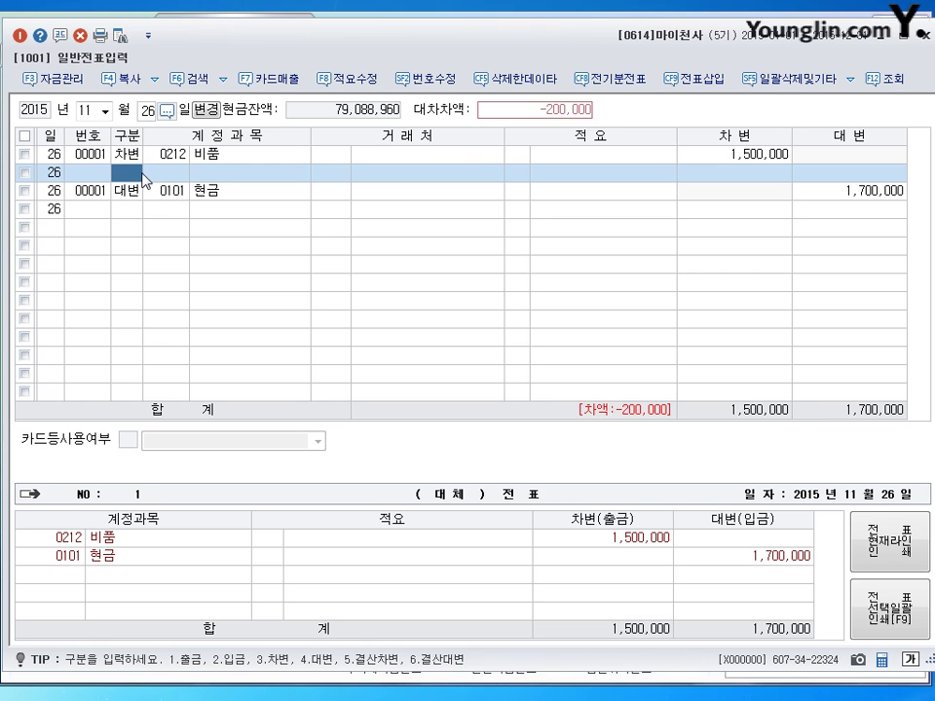
type("3")
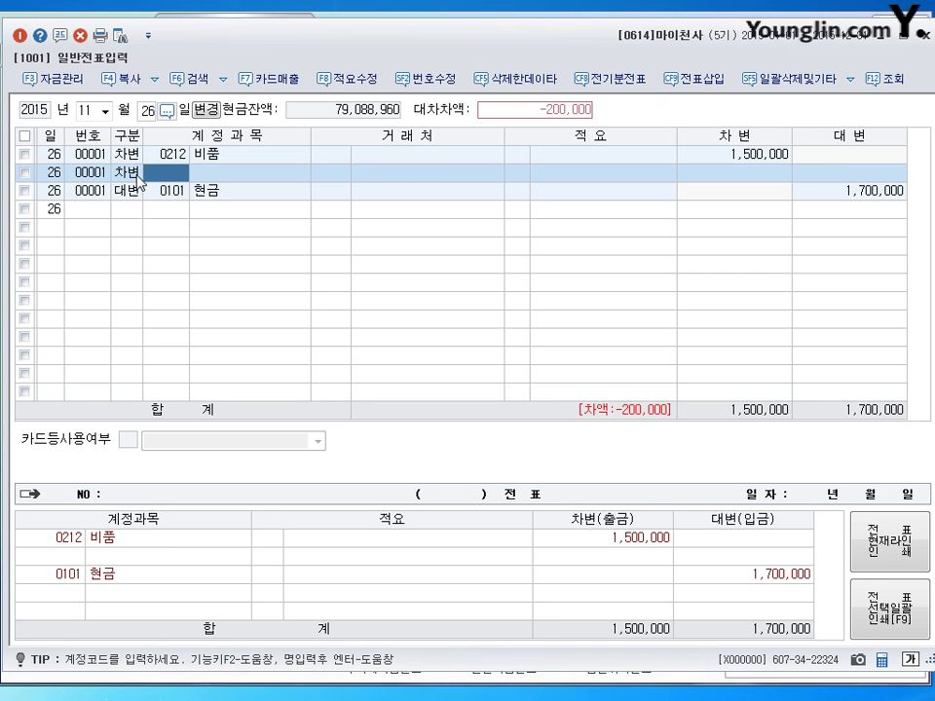
type("830")
key("Return")
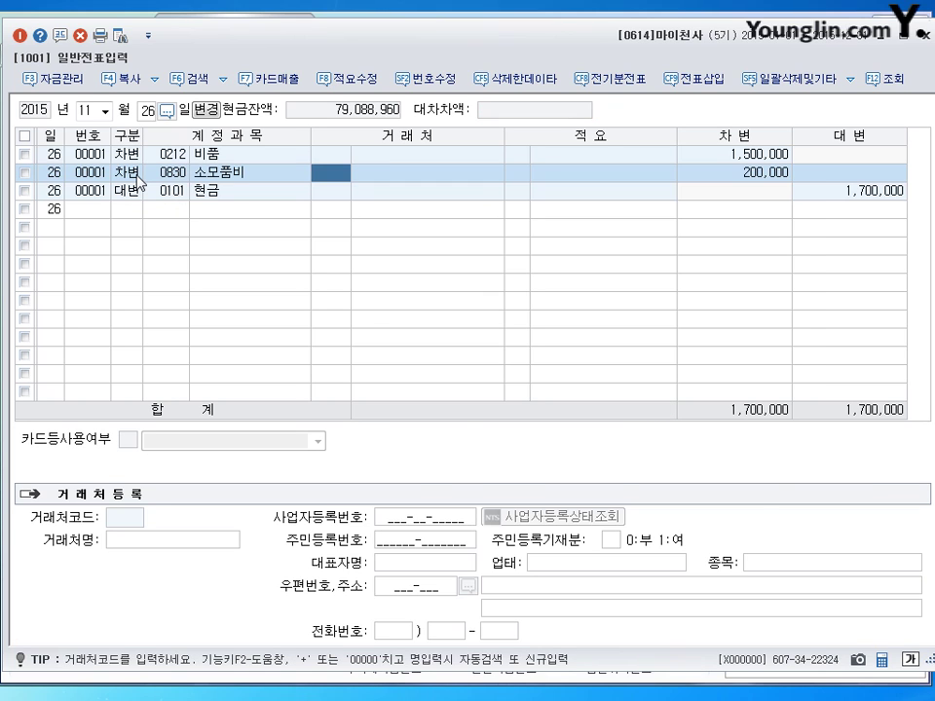
key("Return")
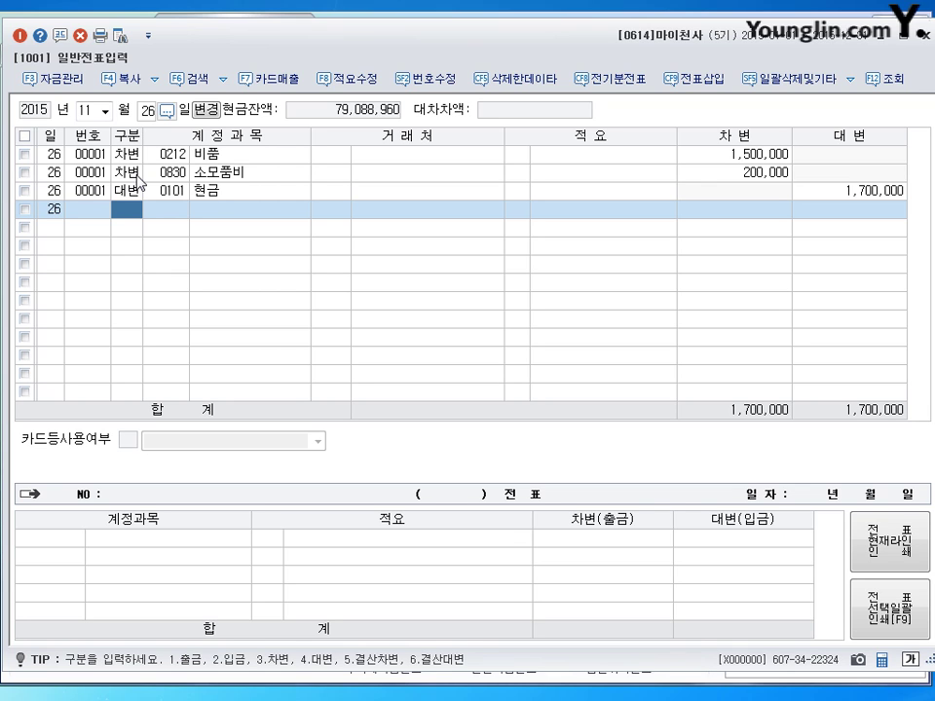
Step: Switch the general journal to December 31
left_click(92, 110)
type("12")
key("Return")
type("31")
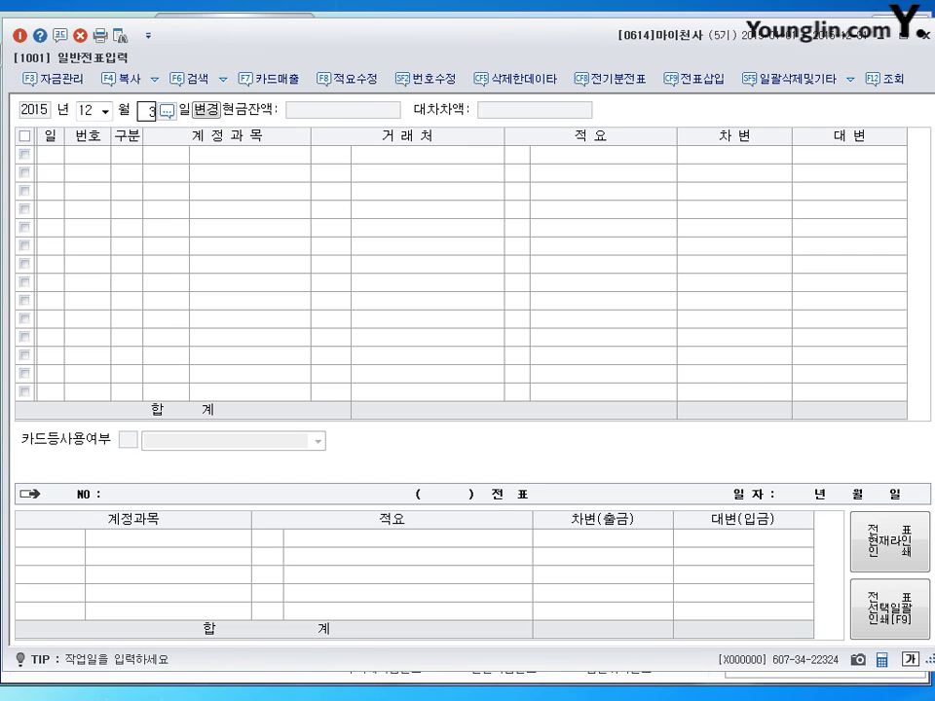
key("Return")
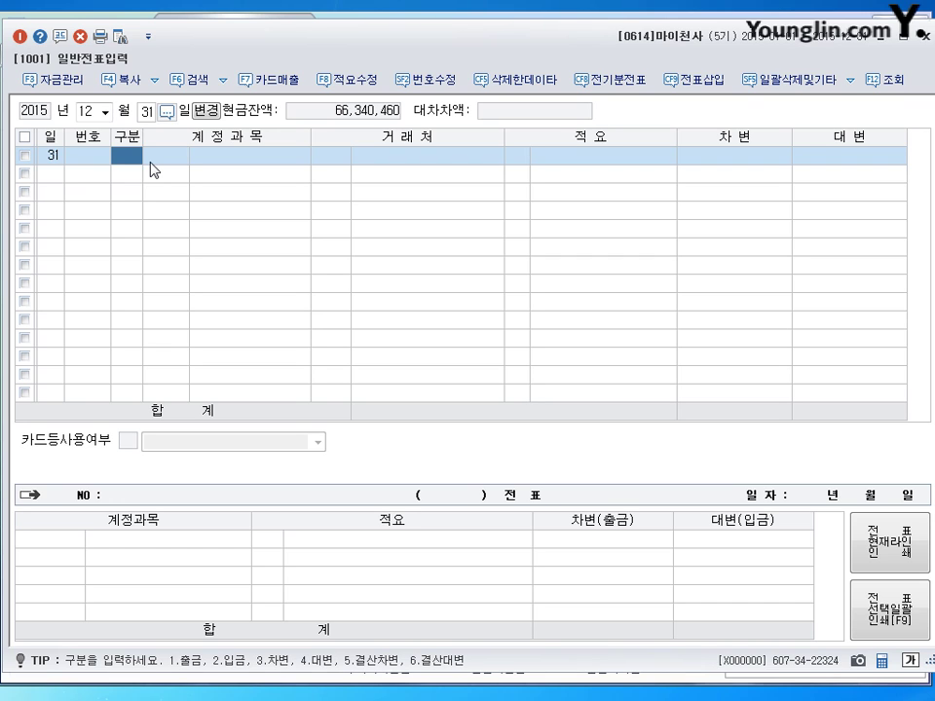
Step: Debit 0818 감가상각비 for 1,200,000
type("3")
key("Return")
type("818")
key("Return")
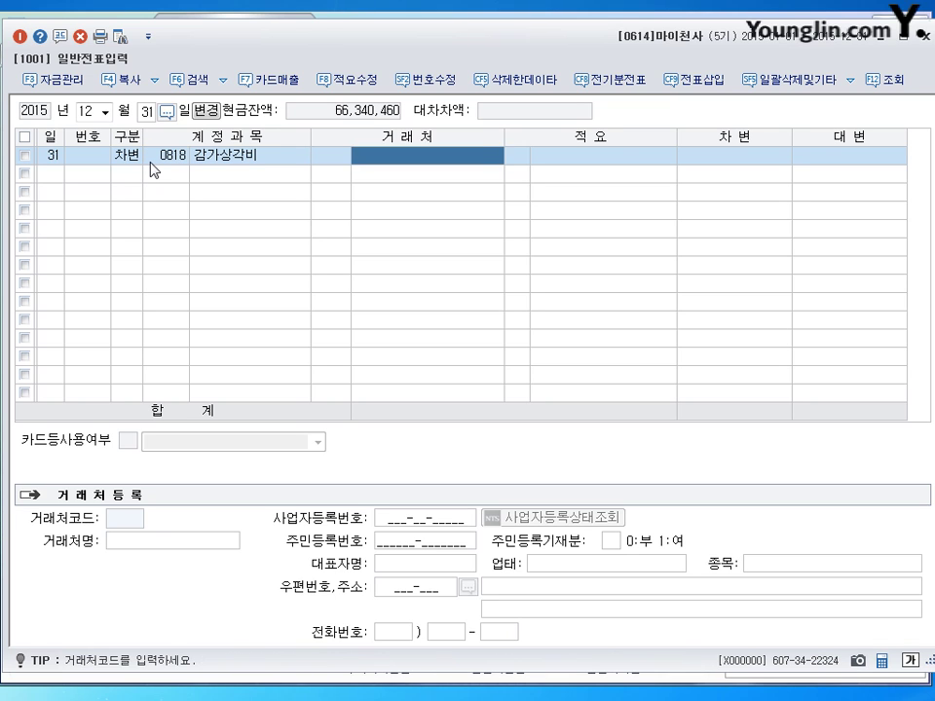
key("Return")
key("Return")
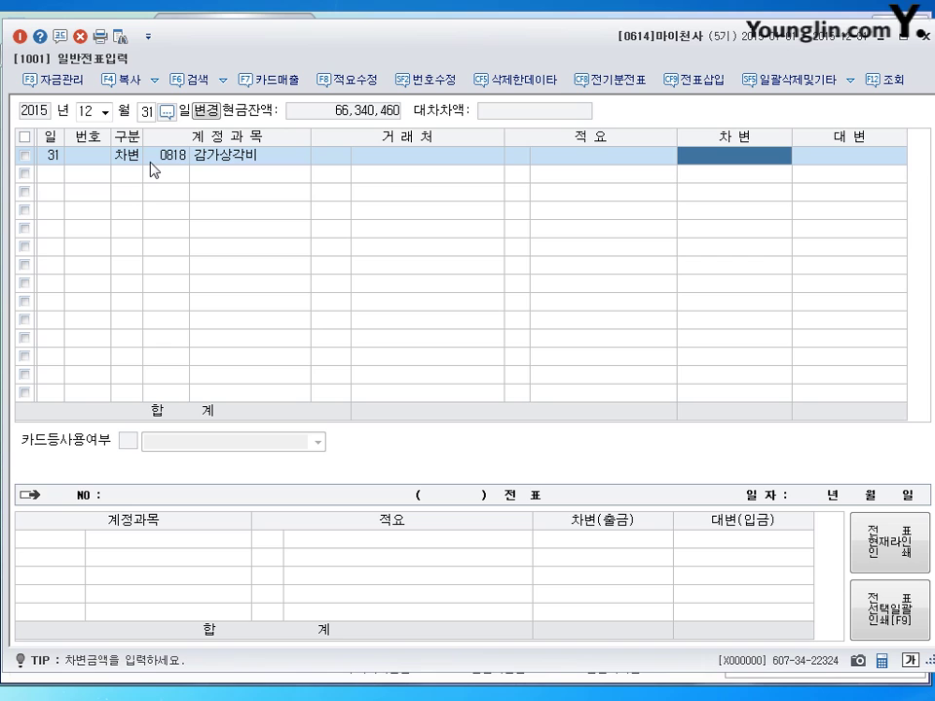
type("1200000")
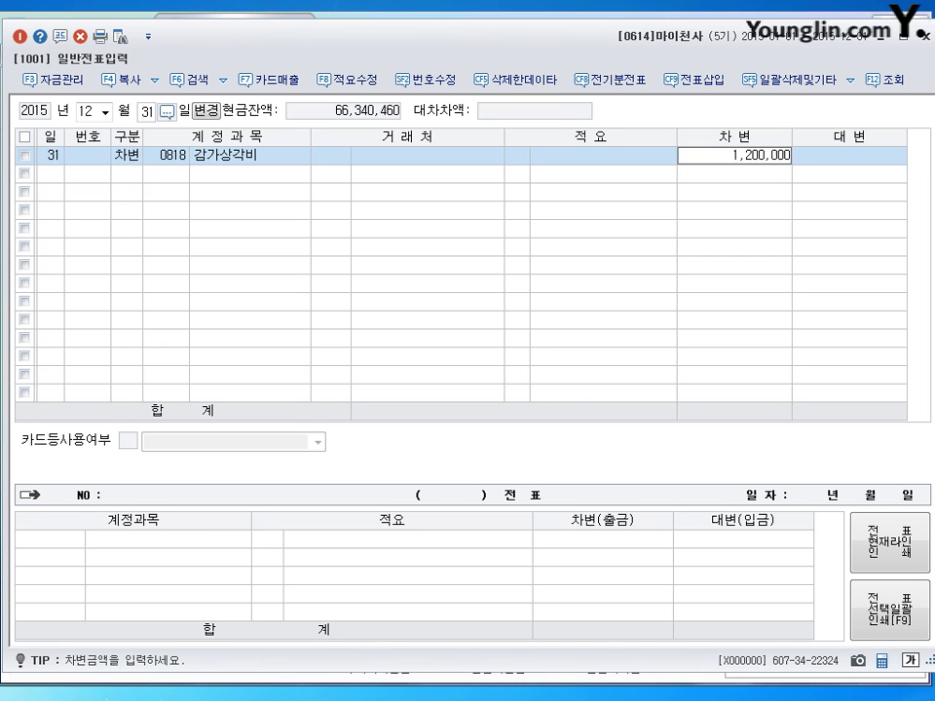
key("Return")
Step: Credit 0203 building accumulated depreciation for 700,000, found by searching 감가
type("4")
key("Return")
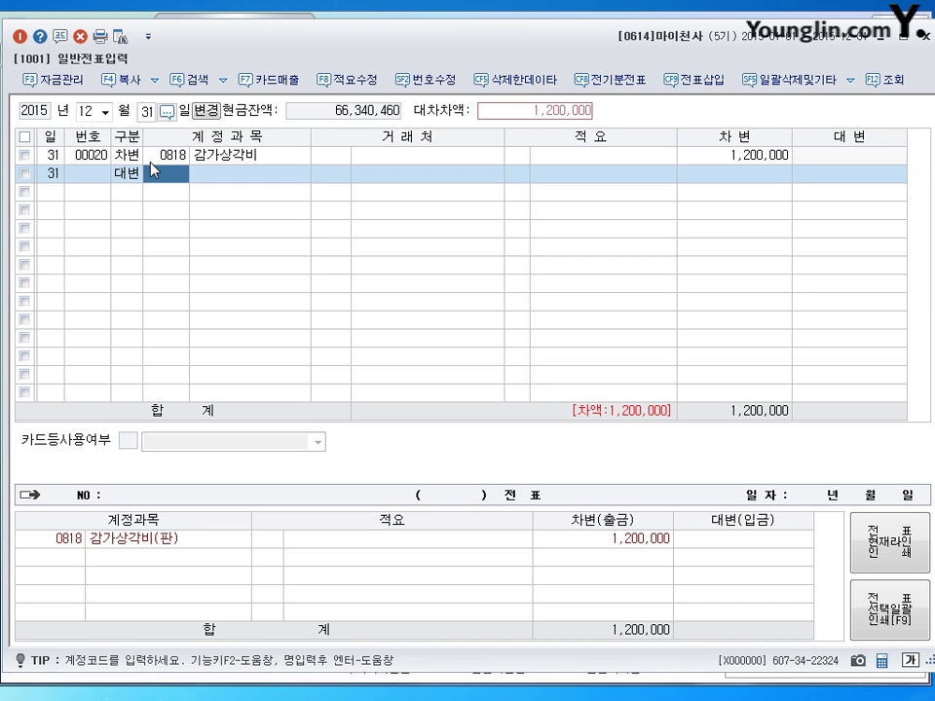
left_click(153, 171)
type("건")
key("BackSpace")
type("가감가")
key("Return")
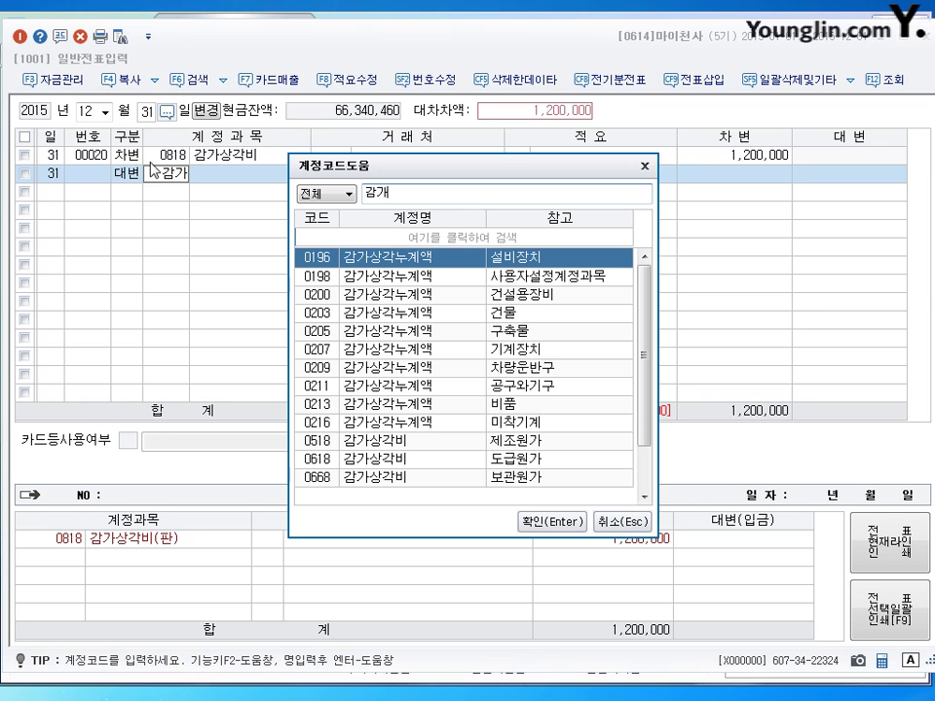
left_click(521, 314)
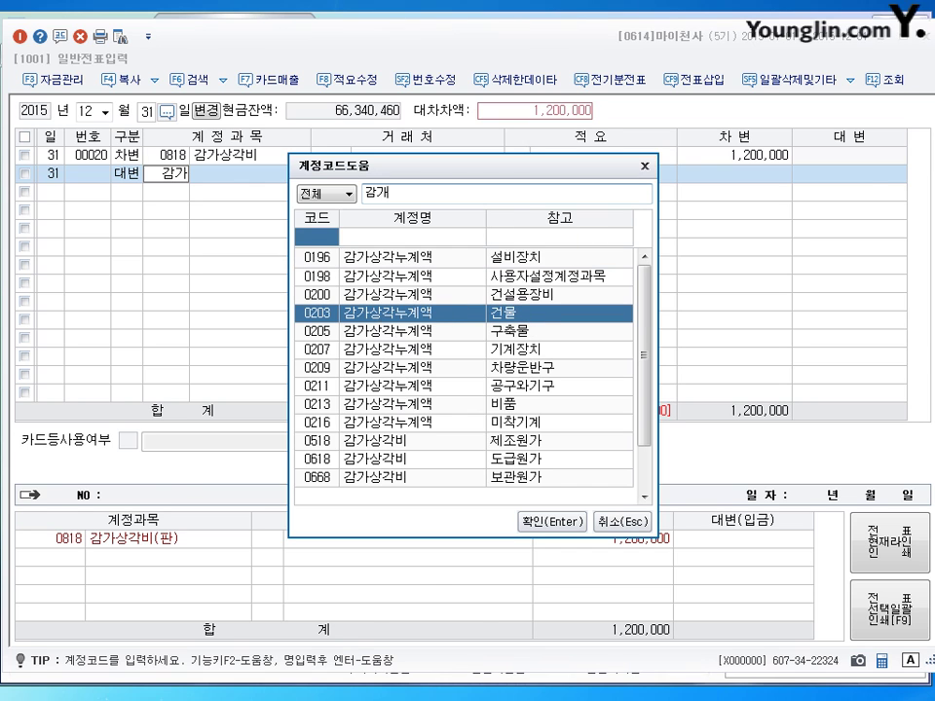
key("Return")
key("Return")
key("Return")
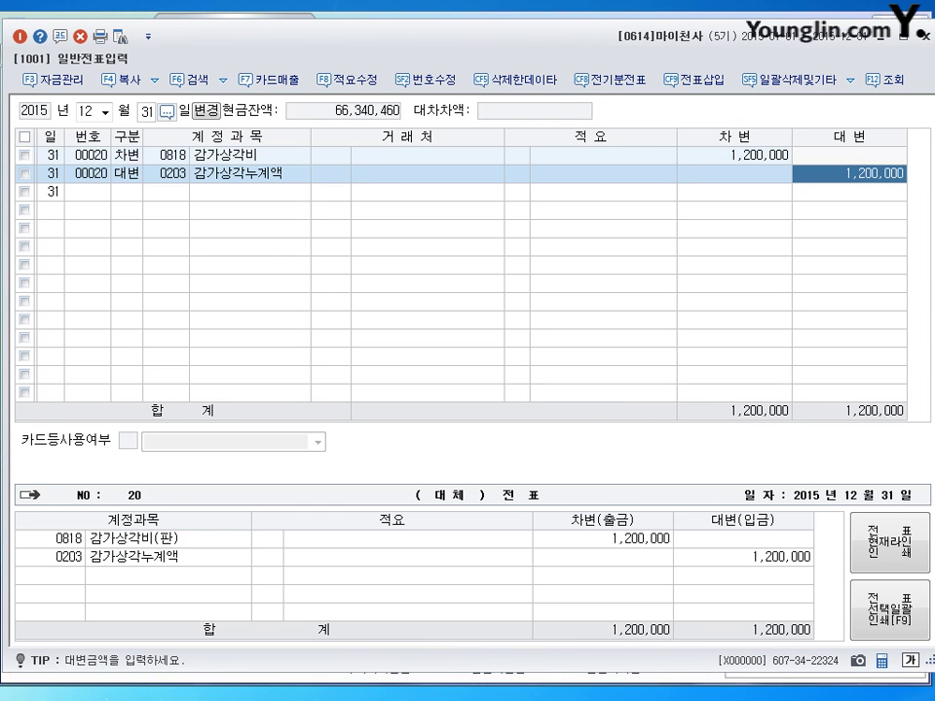
type("700000")
key("Return")
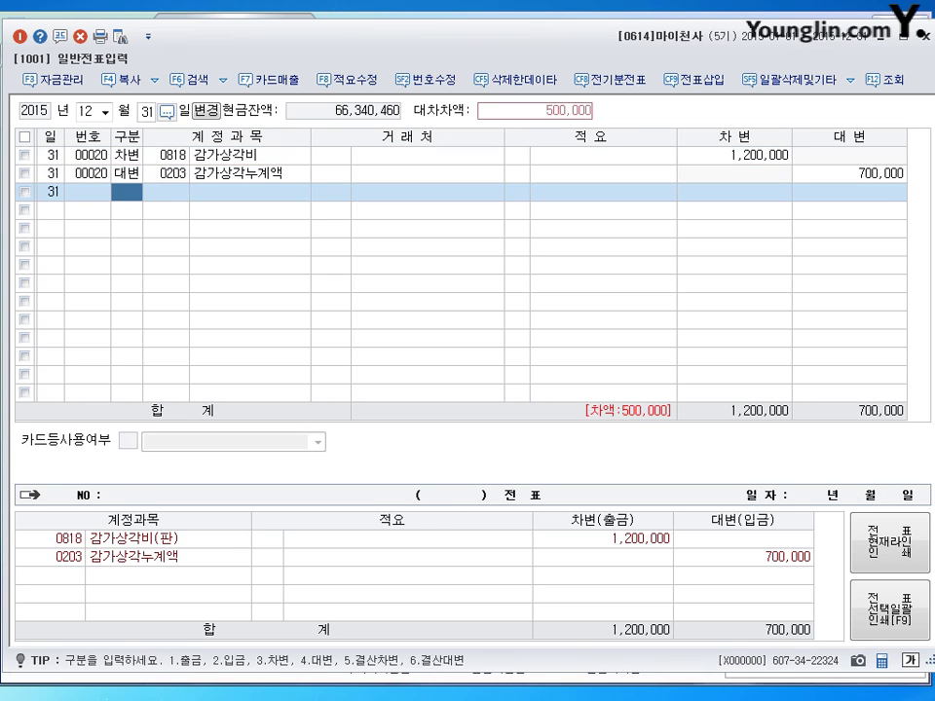
Step: Credit 0213 감가상각누계액 for the balancing 500,000, then close the journal window
type("40213")
key("Return")
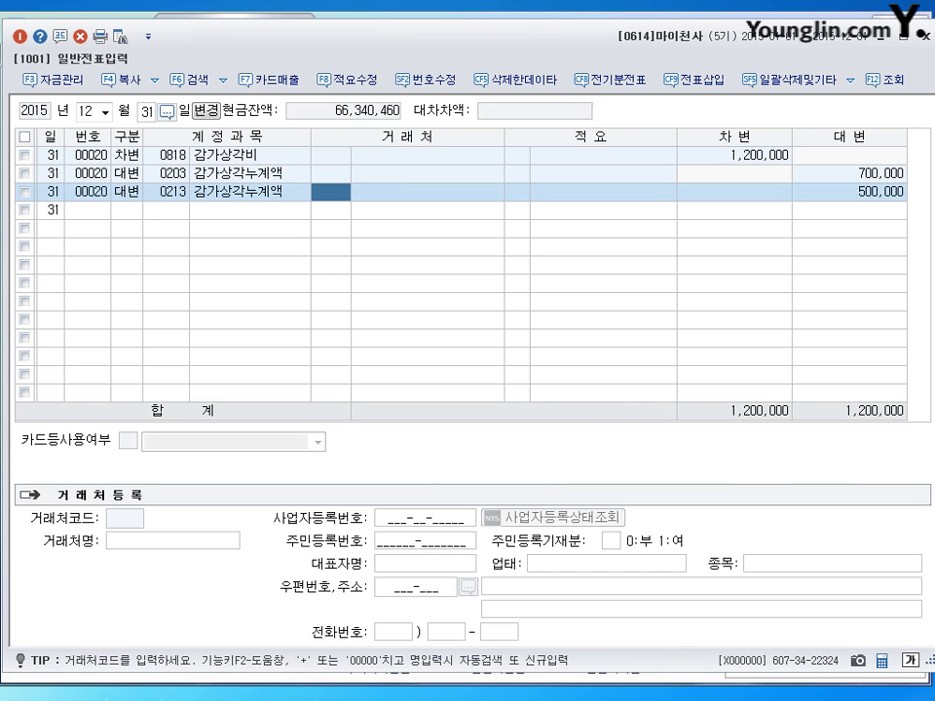
key("Return")
key("Return")
key("Return")
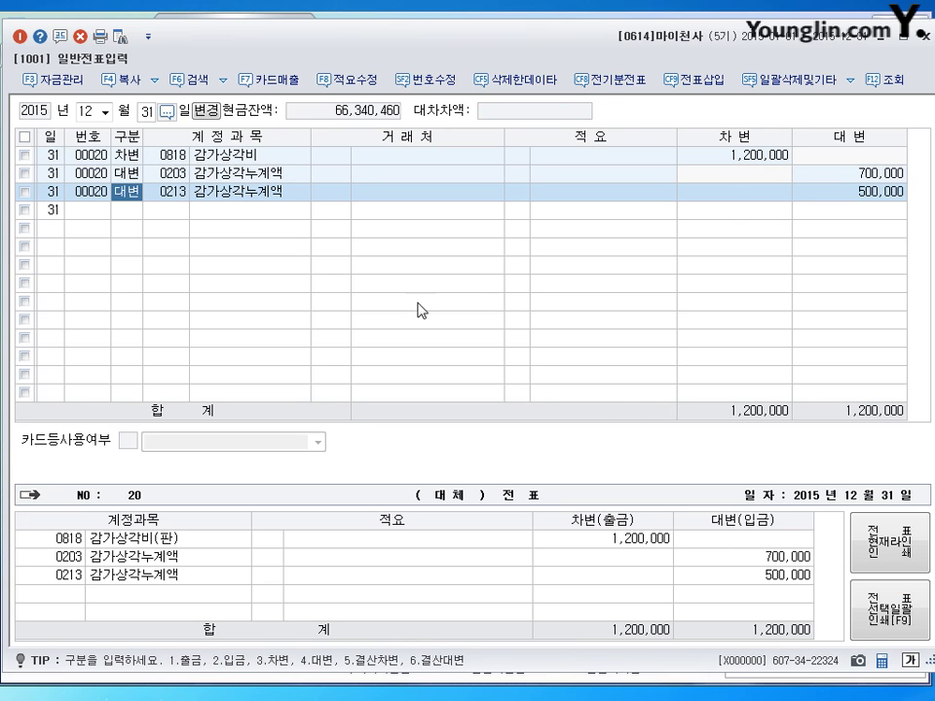
left_click(823, 193)
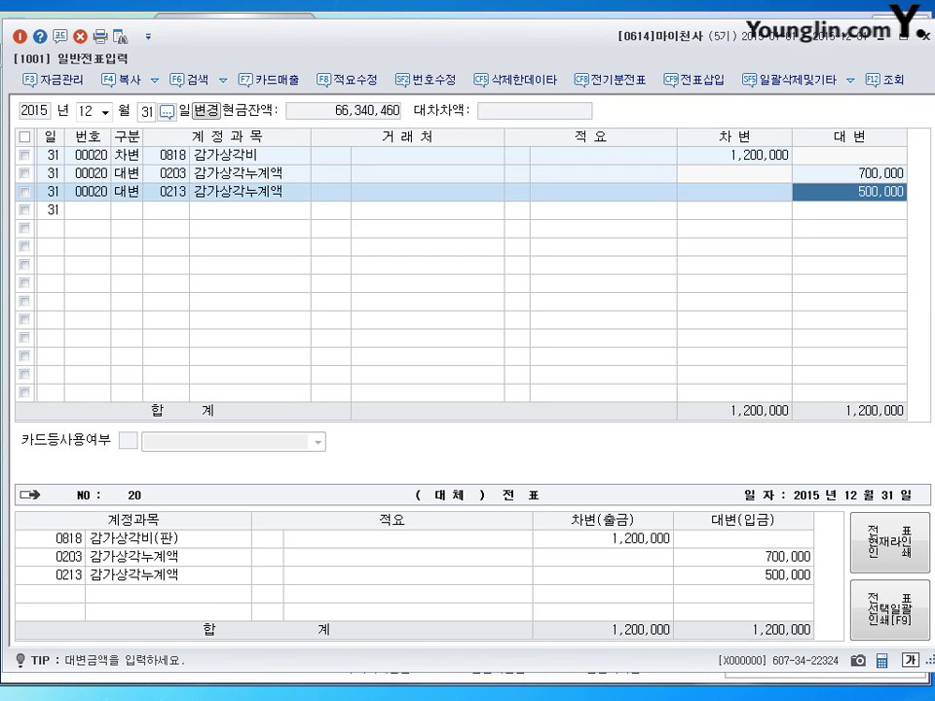
key("Escape")
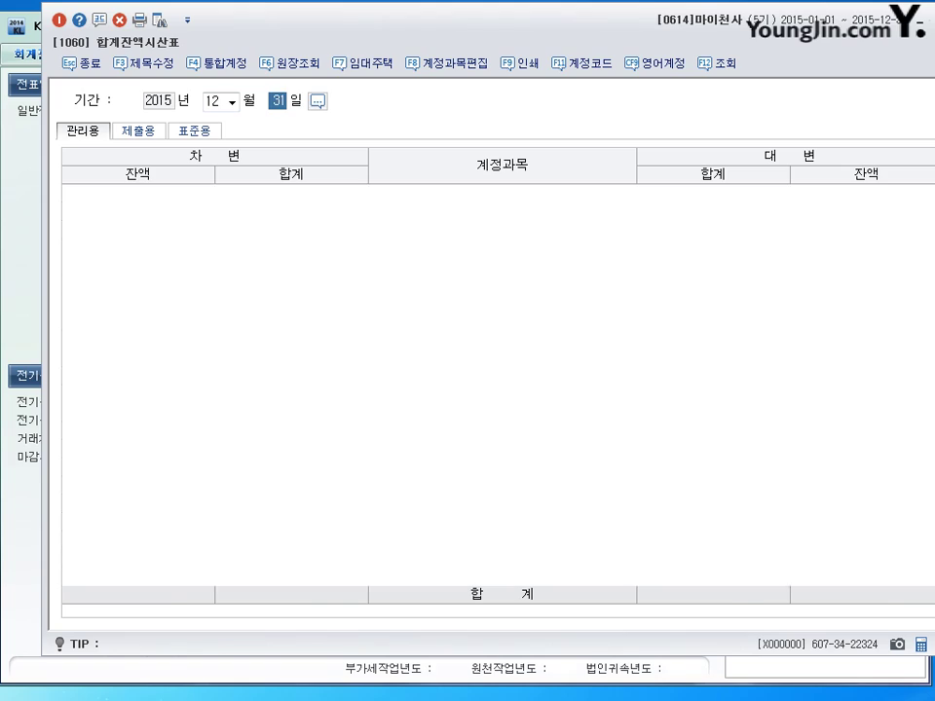
Step: Load the December 31 trial balance, inspect the -1,270,000 인출금 row, and close the report
key("Return")
scroll(475, 351, "down", 4)
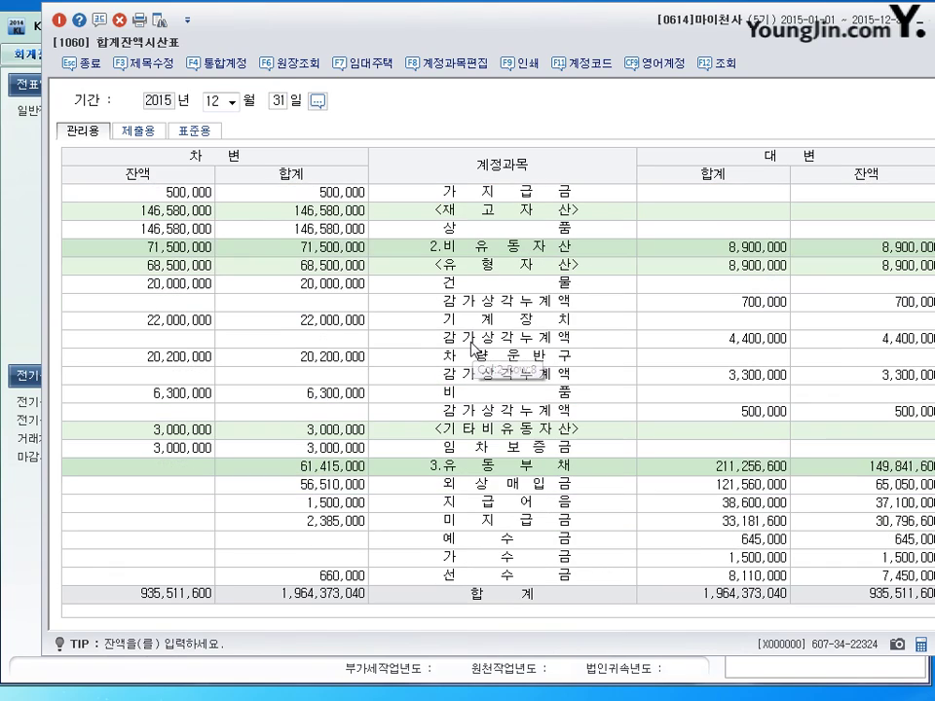
double_click(495, 40)
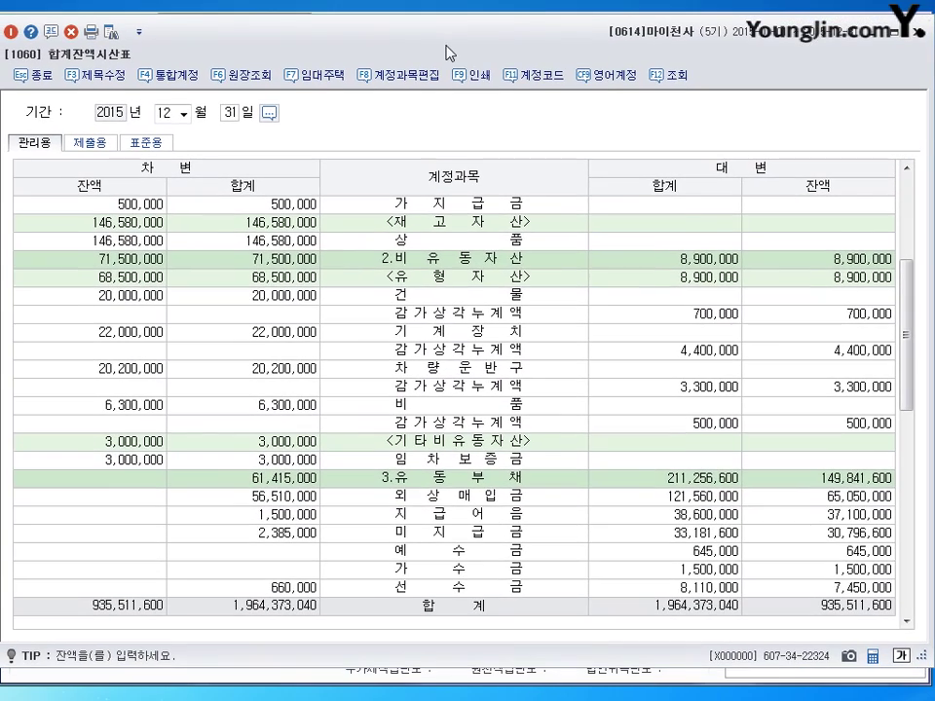
scroll(351, 180, "down", 6)
scroll(458, 428, "down", 4)
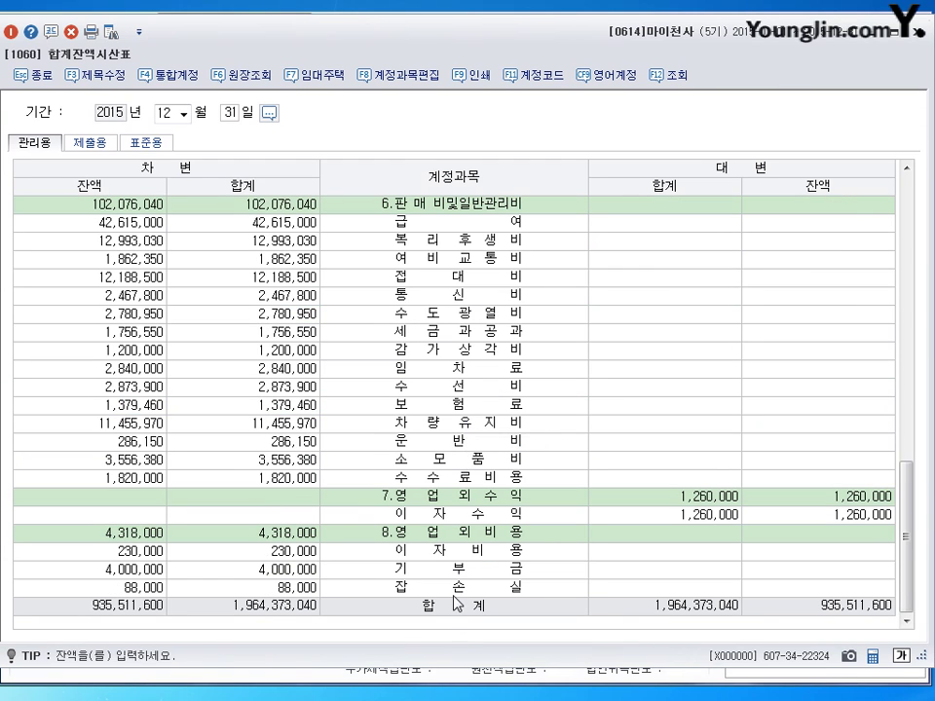
scroll(454, 604, "up", 5)
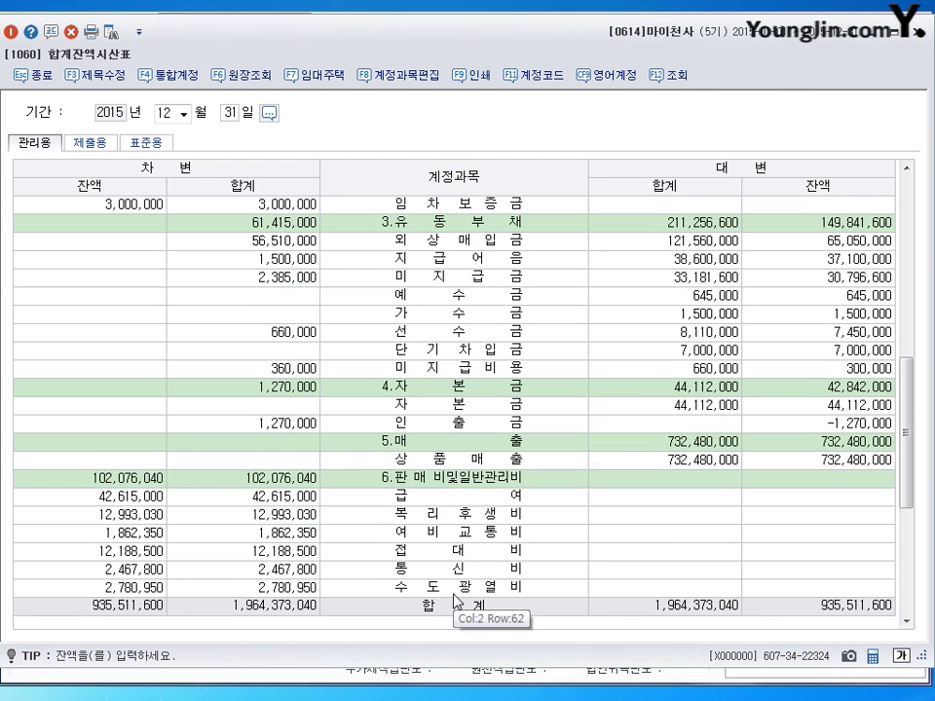
left_click(423, 424)
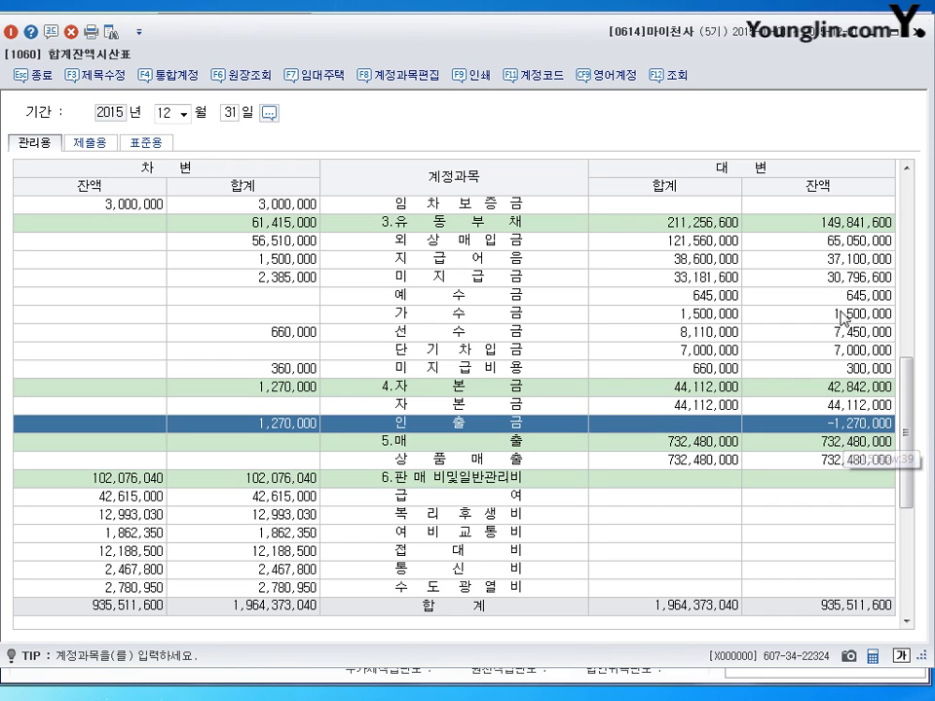
left_click(919, 33)
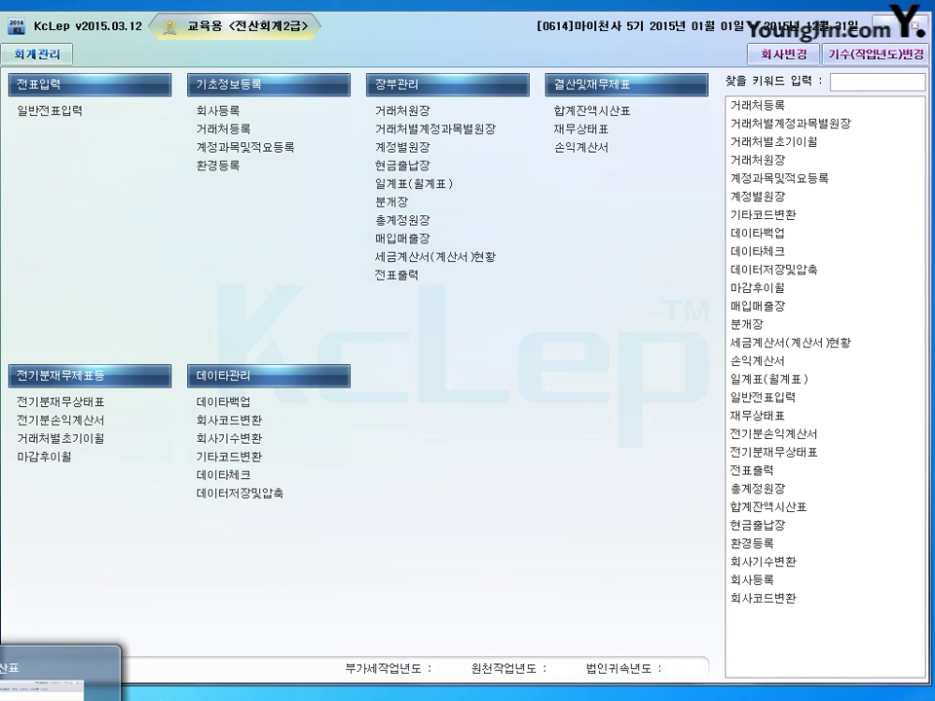
Step: Close the trial balance and debit 0331 자본금 for 1,270,000 on December 31
left_click(25, 672)
left_click(919, 32)
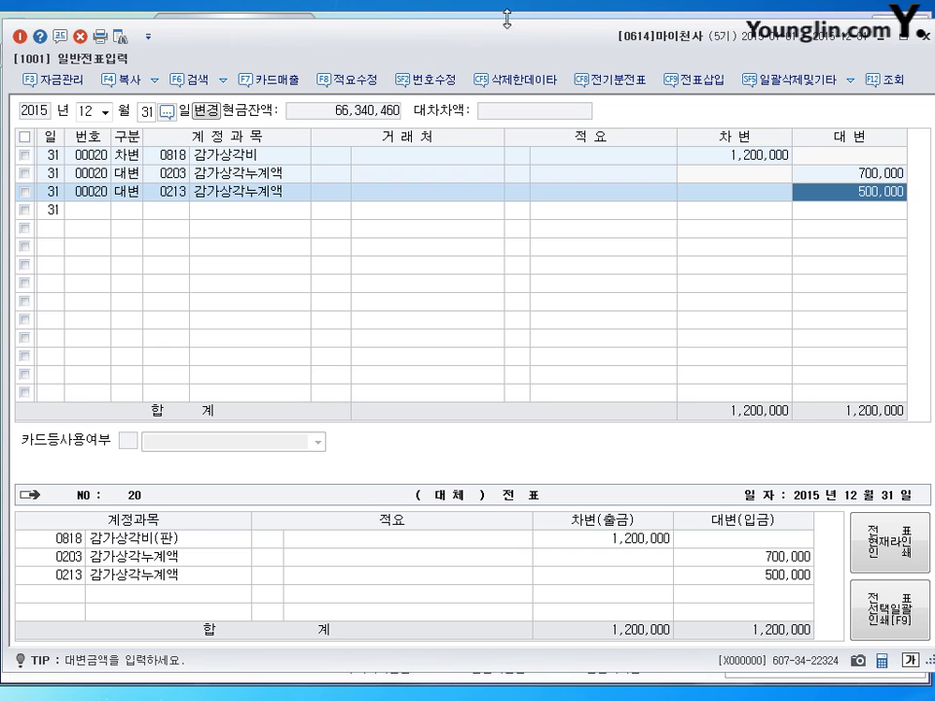
left_click(120, 209)
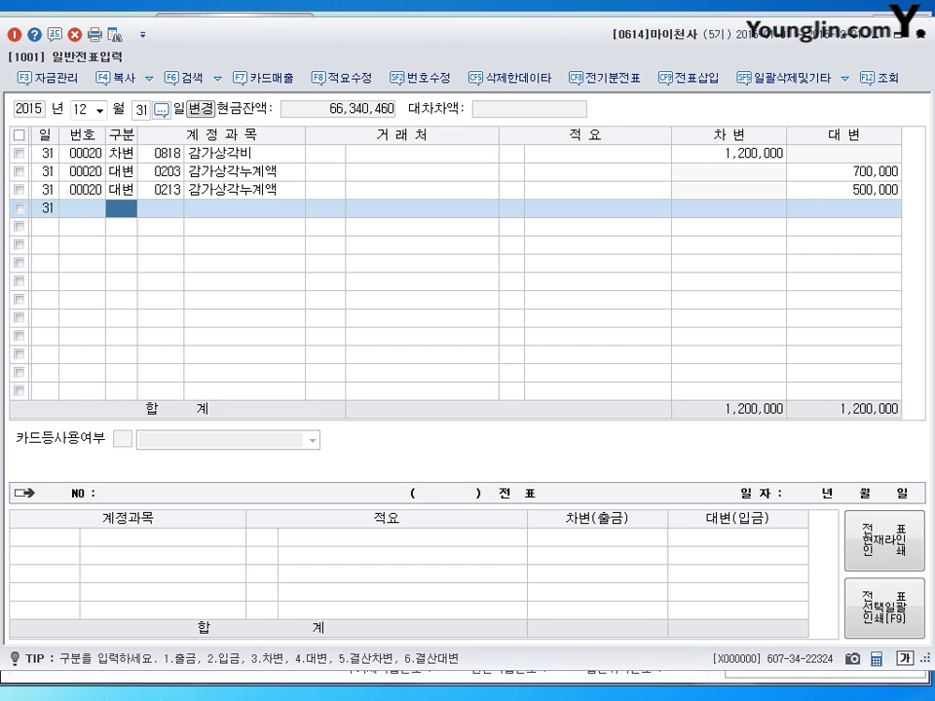
type("3331")
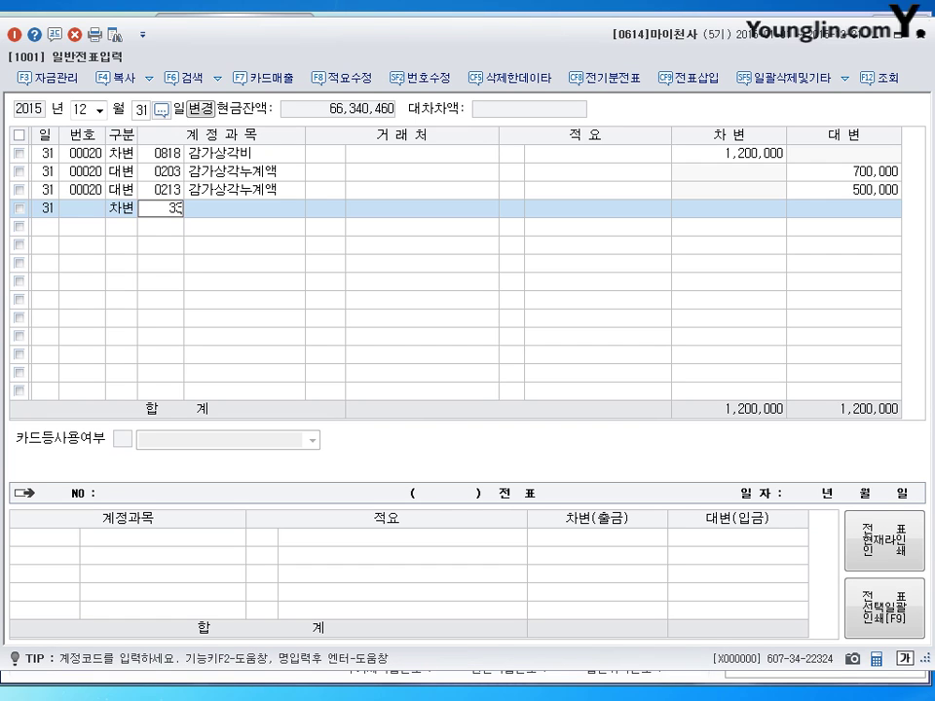
key("Return")
key("Return")
key("Return")
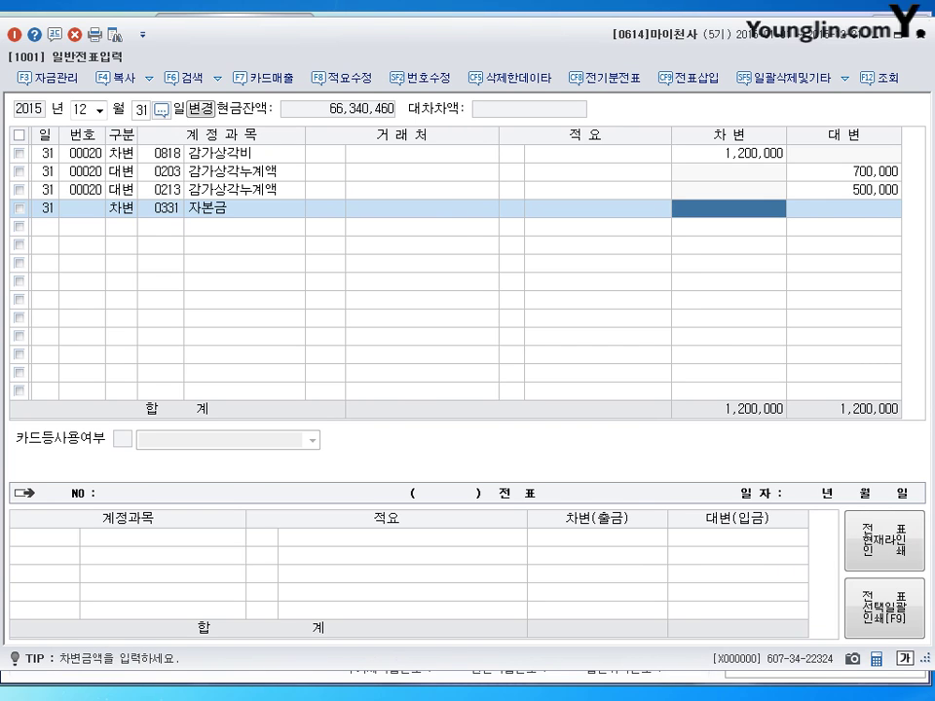
type("1270000")
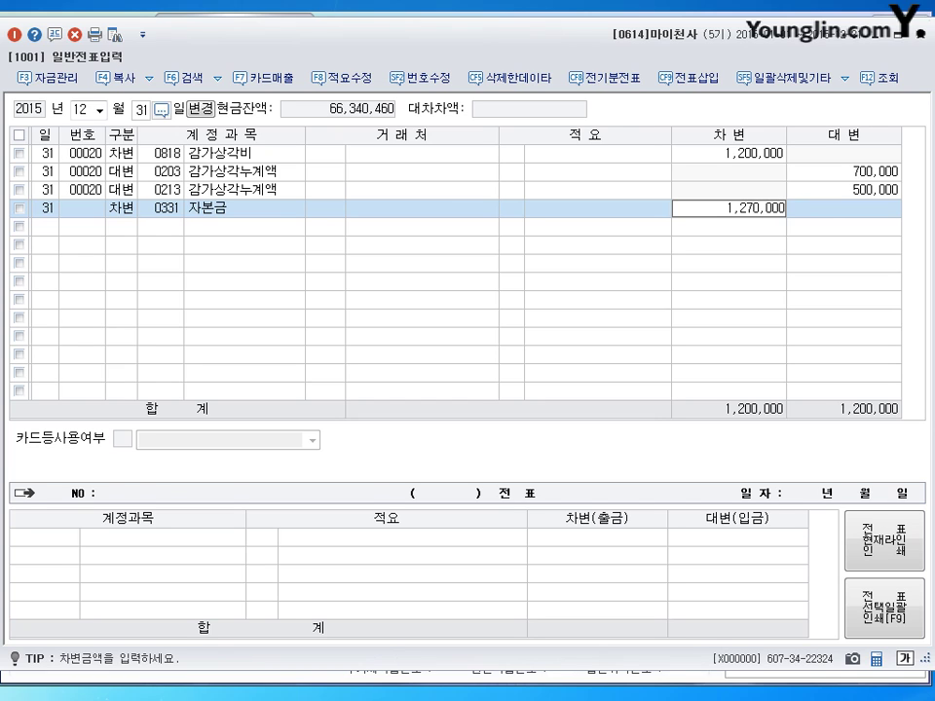
key("Return")
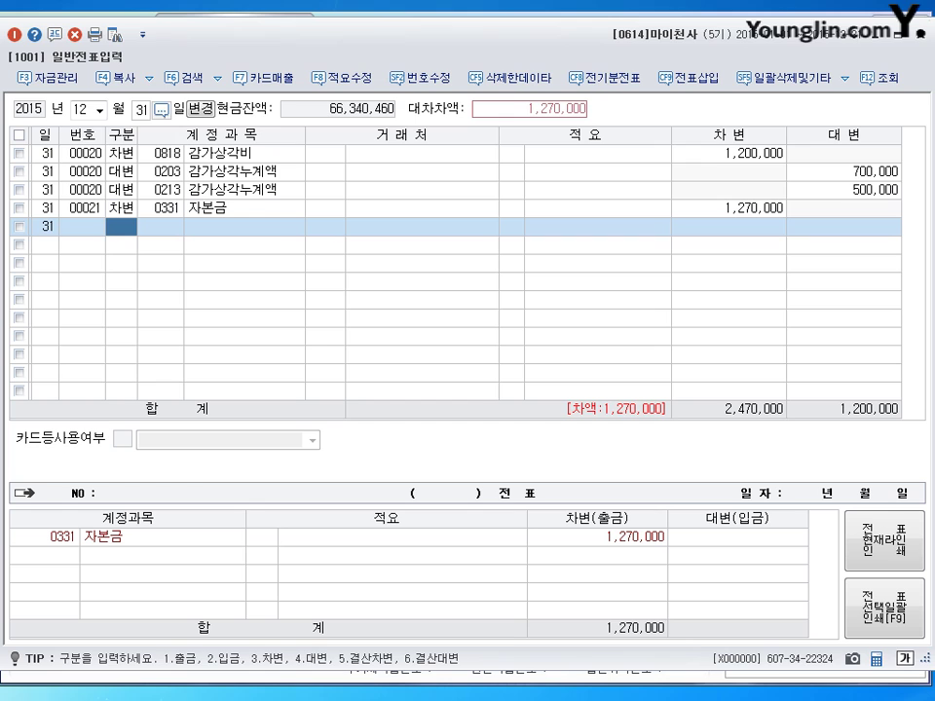
Step: Credit 0338 인출금 to balance the entry and close the journal window
type("4")
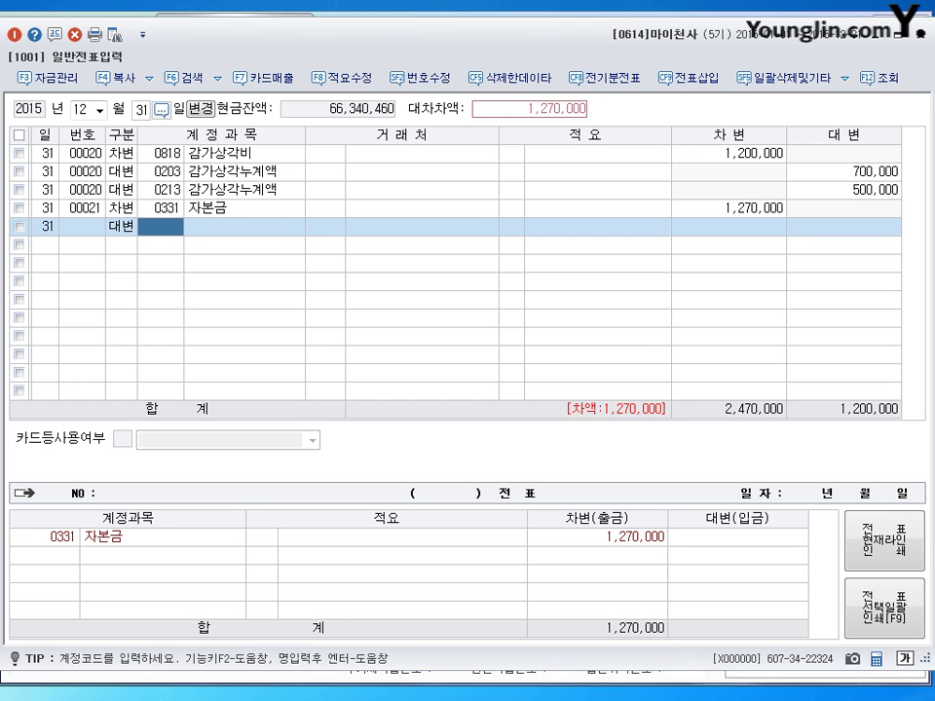
type("338")
key("Return")
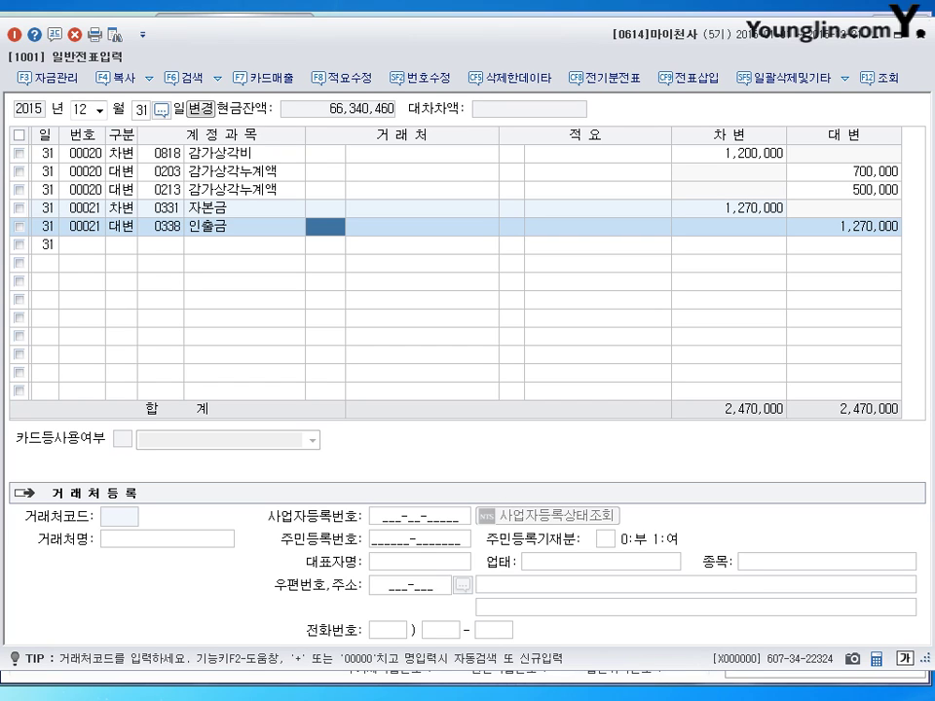
left_click(121, 244)
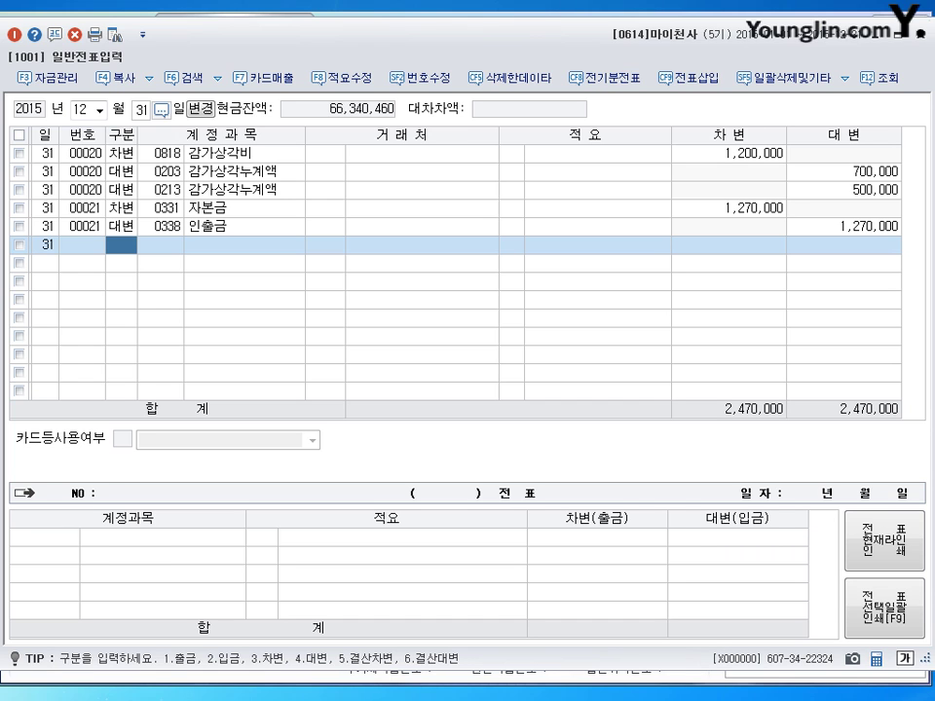
key("Escape")
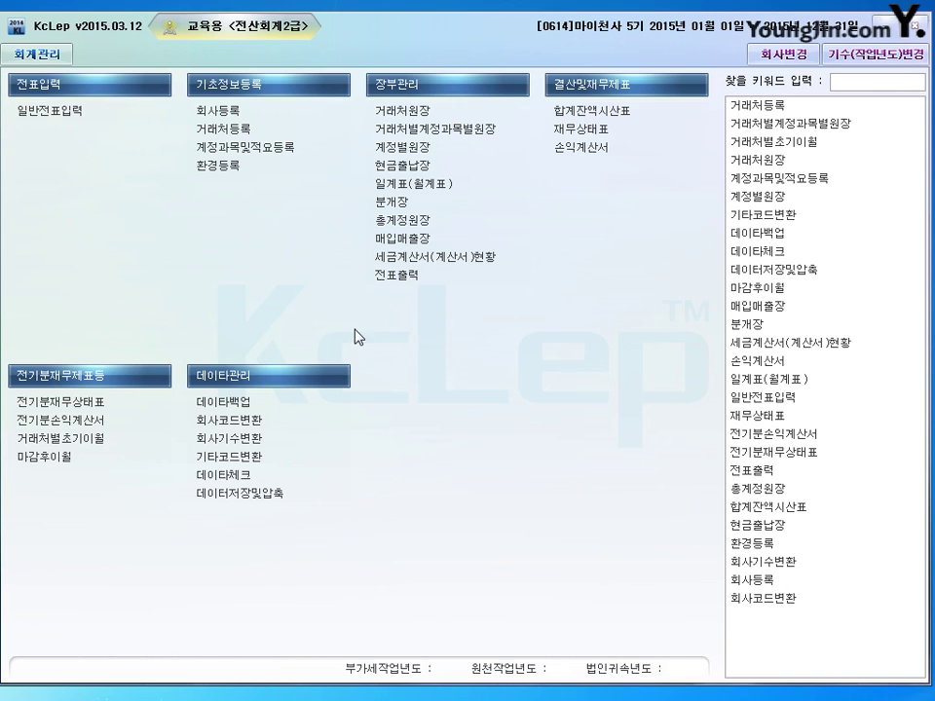
Step: Load the trial balance through December, read the 146,580,000 상품 balance, and close it
left_click(591, 110)
left_click_drag(482, 23, 444, 38)
type("12")
key("Return")
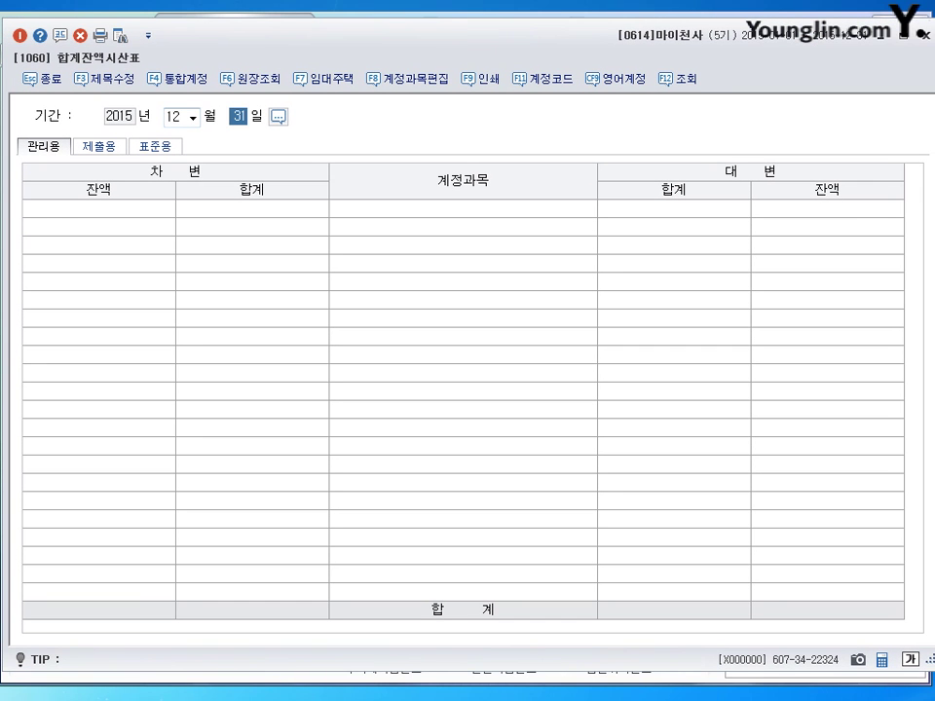
key("Return")
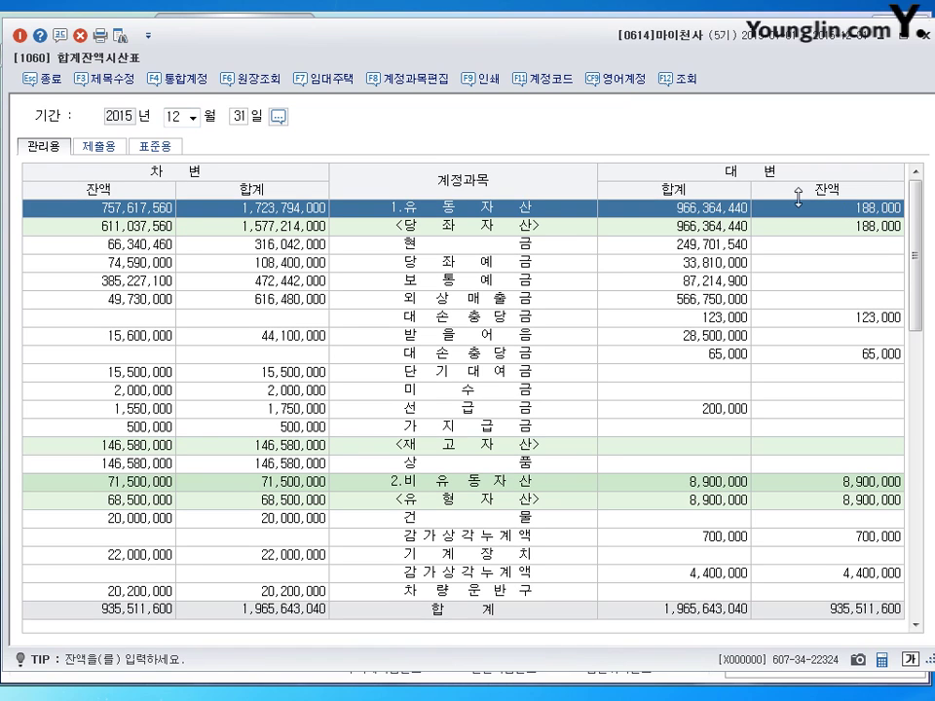
left_click(162, 465)
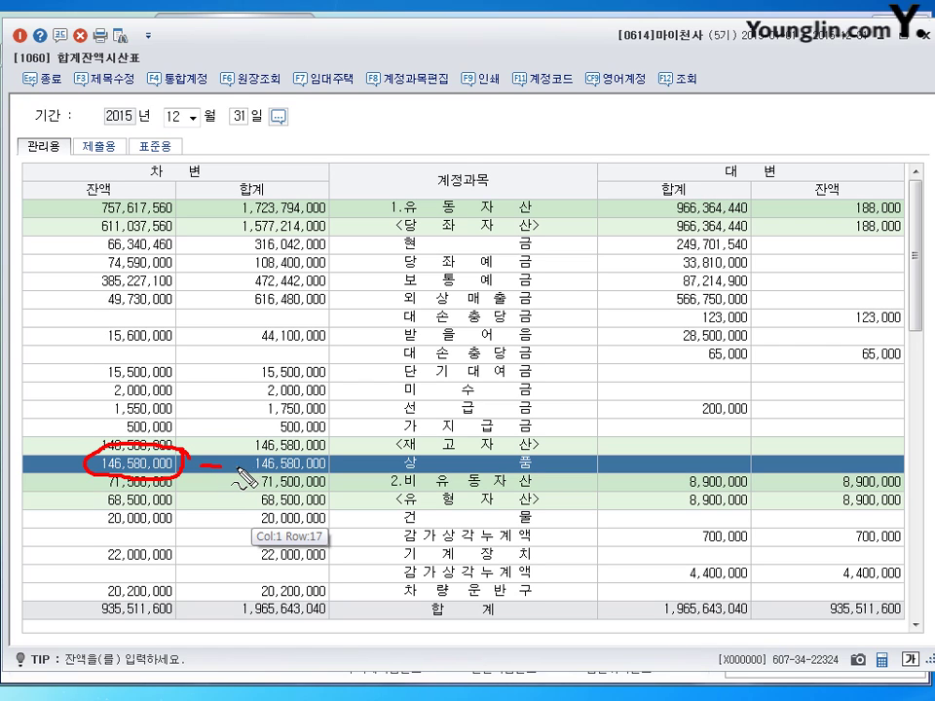
left_click_drag(227, 458, 233, 471)
left_click(251, 481)
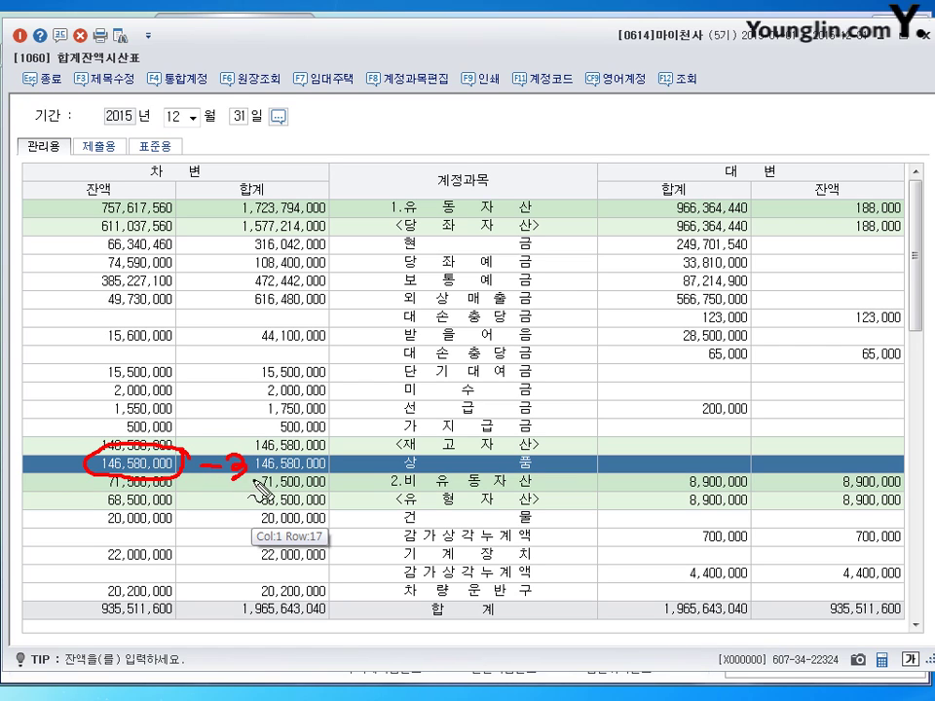
mouse_move(269, 476)
left_mouse_down()
mouse_move(303, 482)
mouse_move(397, 467)
mouse_move(407, 487)
mouse_move(428, 493)
mouse_move(434, 475)
mouse_move(500, 487)
mouse_move(560, 471)
mouse_move(577, 456)
mouse_move(620, 454)
left_mouse_up()
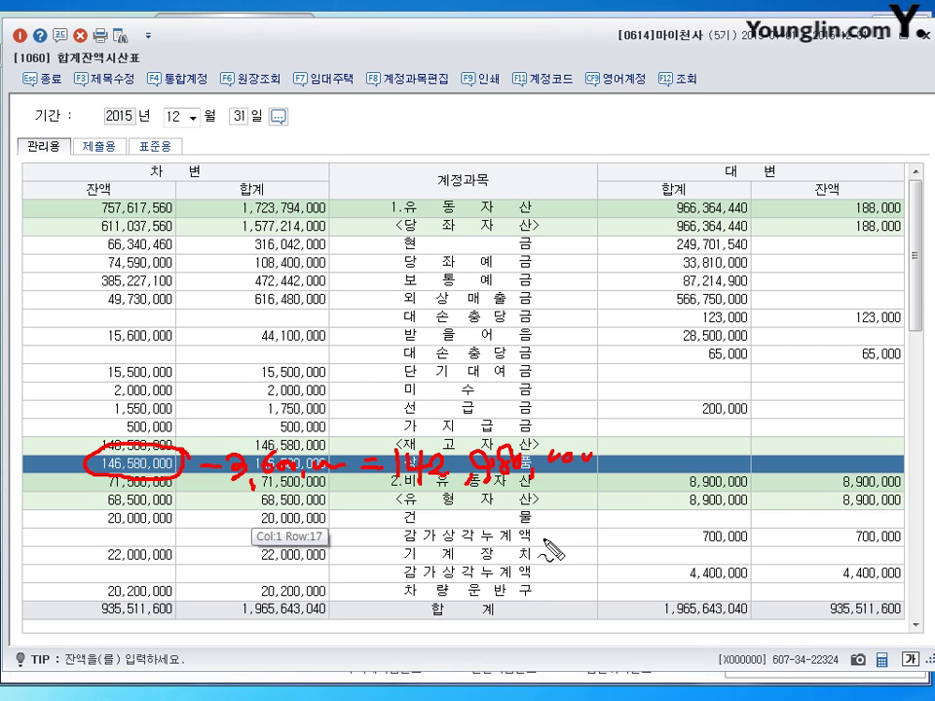
key("Escape")
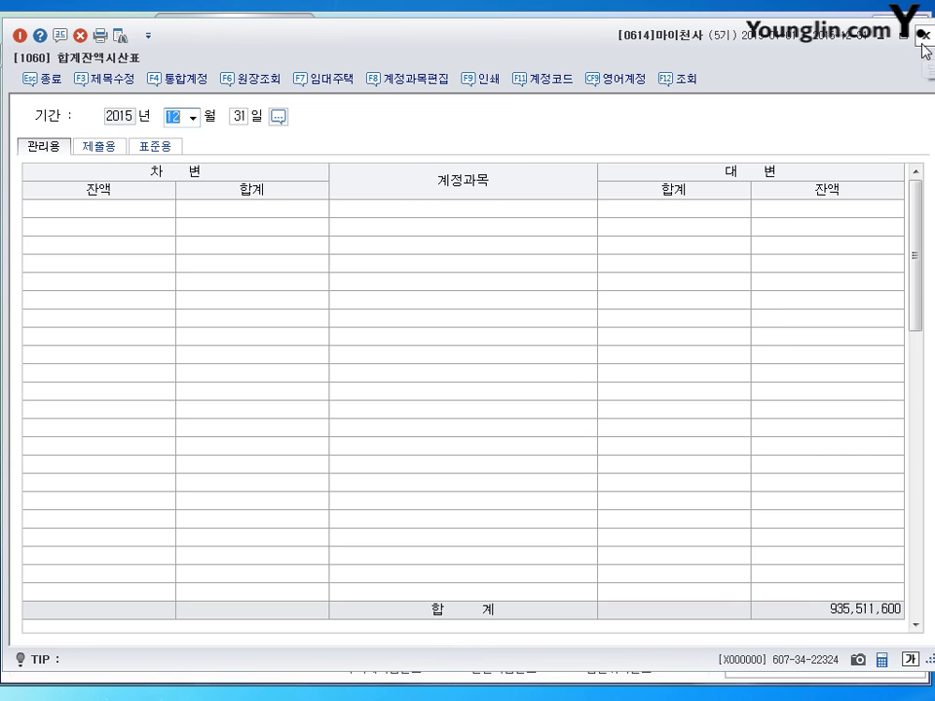
left_click(922, 41)
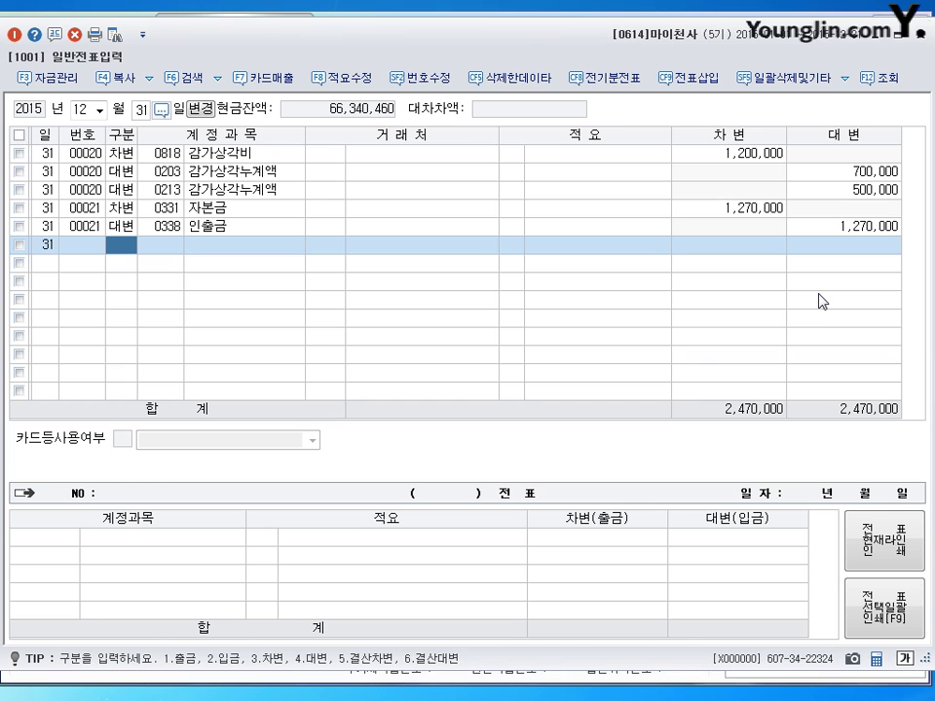
Step: Post a closing entry: debit 0451 상품매출원가 142,980,000, credit 0146 상품 (구분 5/6)
type("5")
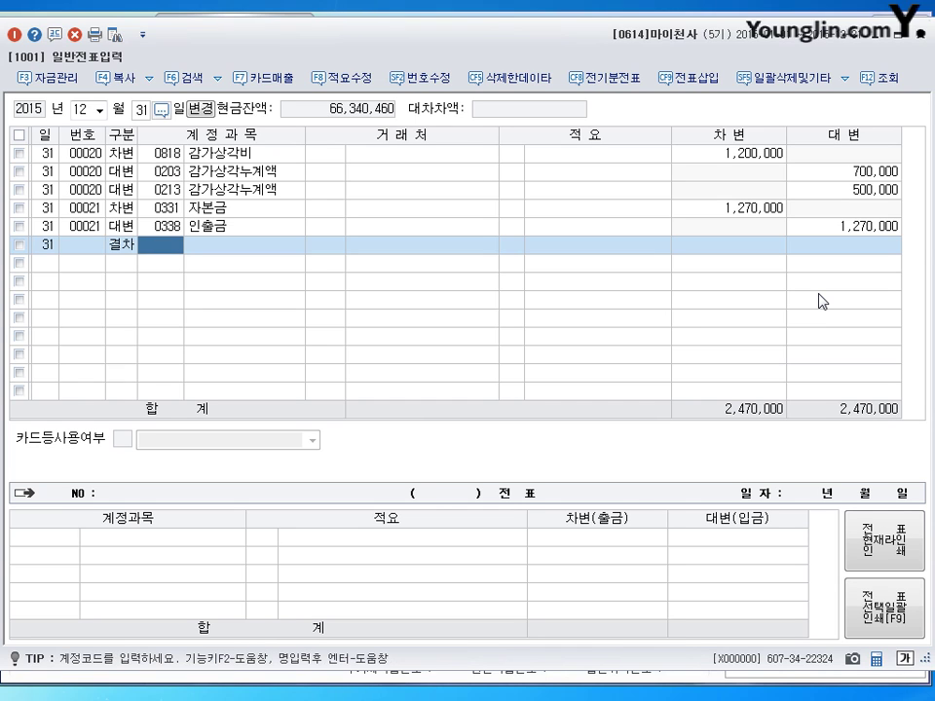
type("451")
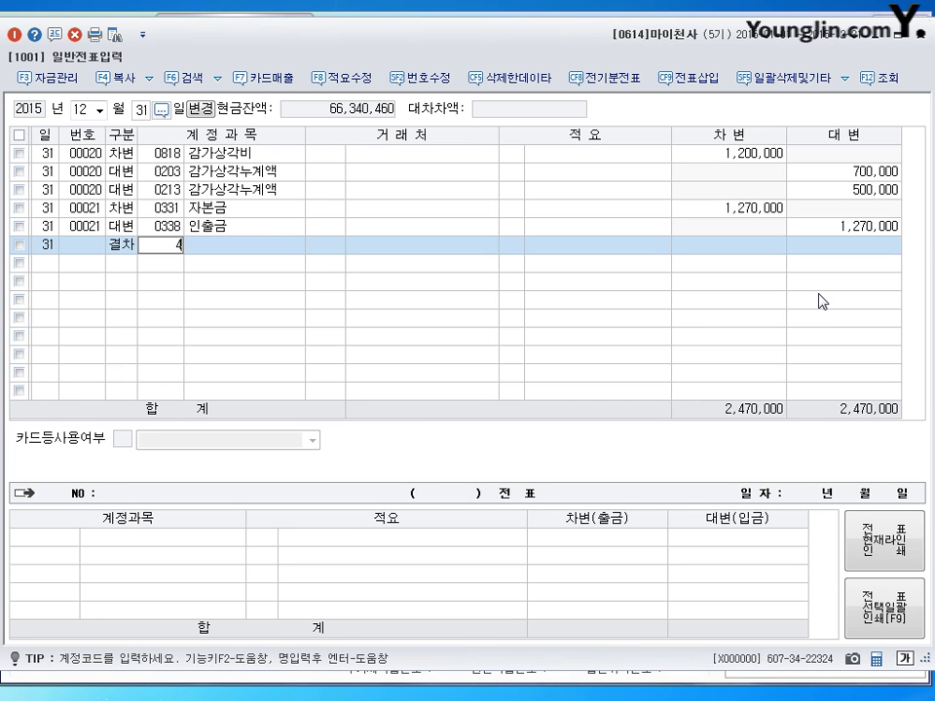
key("Return")
key("Return")
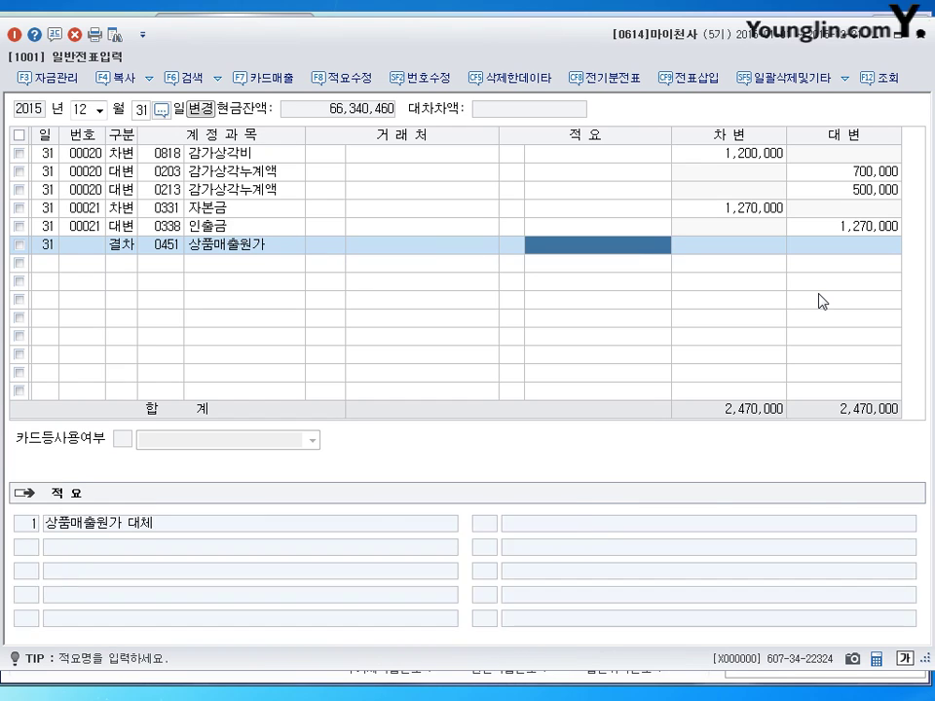
key("Return")
type("14")
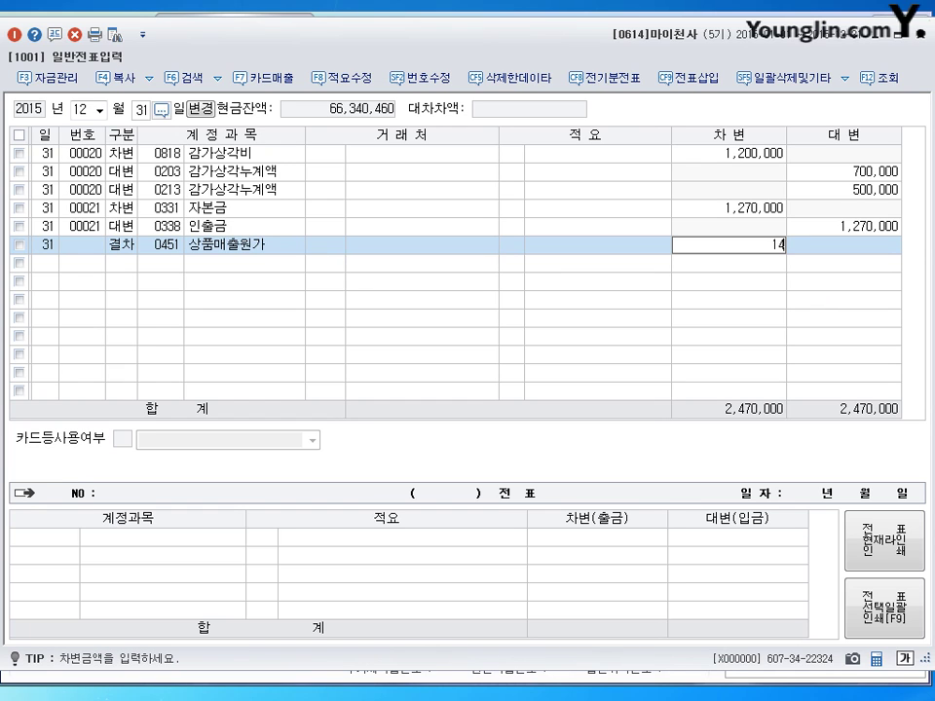
type("2,980,000")
key("Return")
type("6")
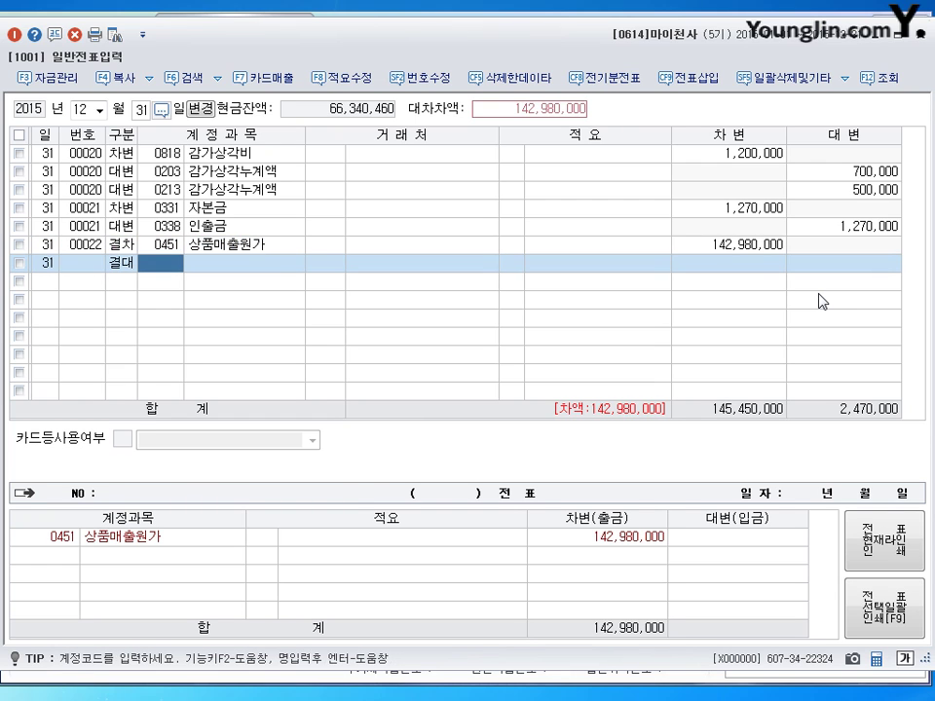
type("146")
key("Return")
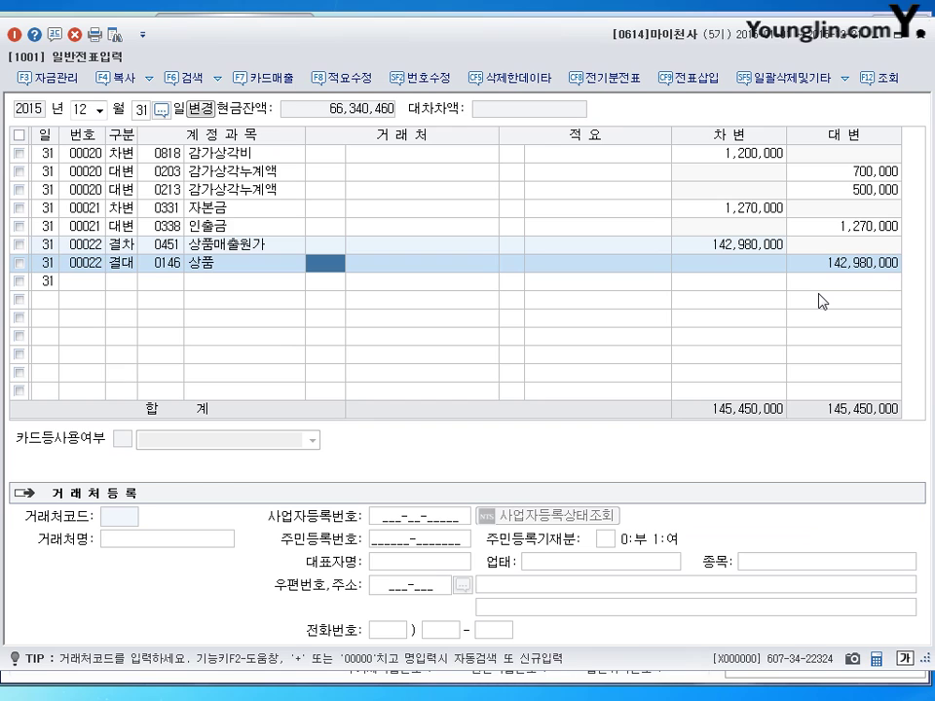
key("Return")
key("Return")
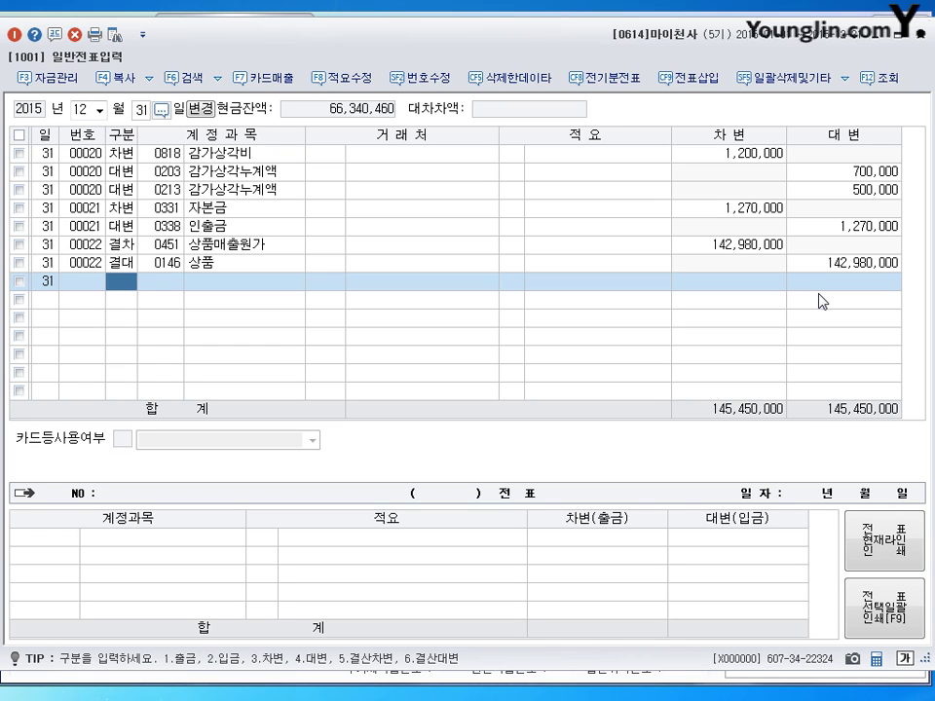
Step: Debit 0133 선급비용 for 120,000 and start the credit line with account code 0821
type("3")
key("Return")
type("133")
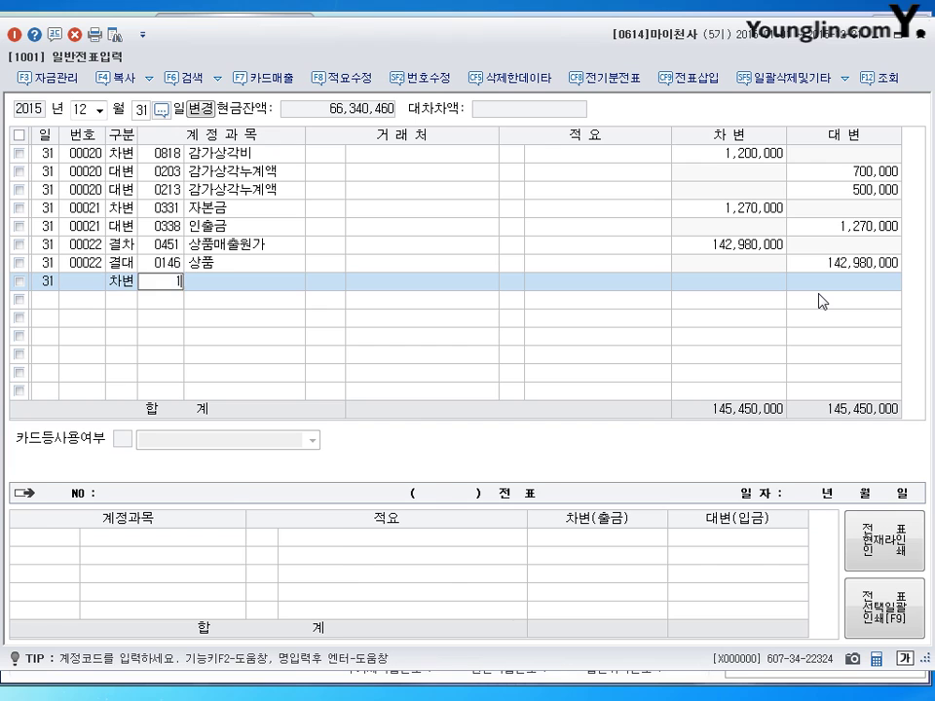
key("Return")
key("Return")
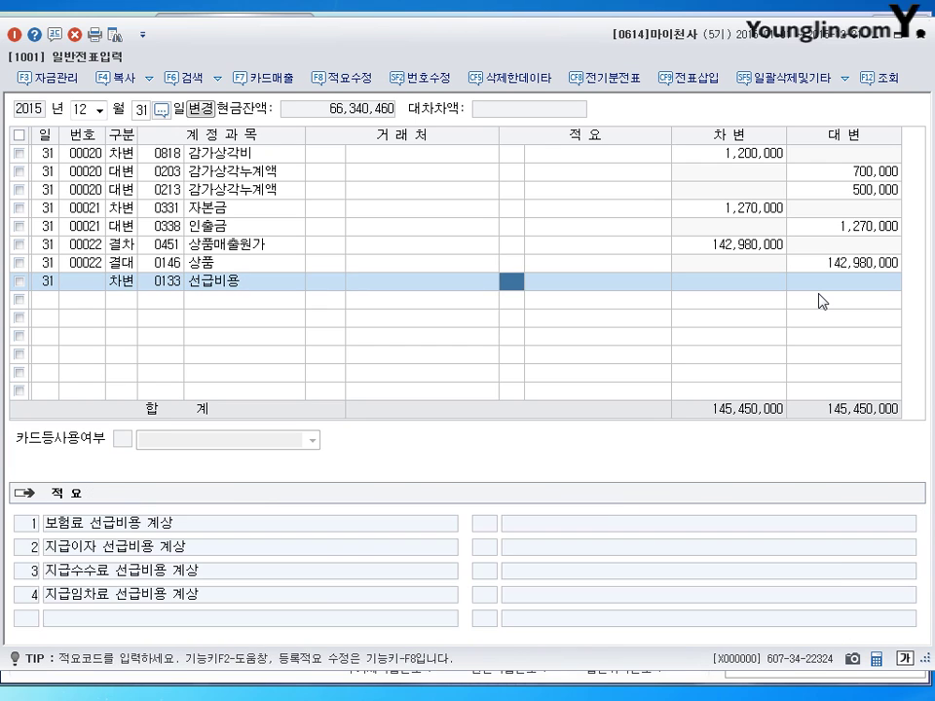
key("Return")
type("1200000")
key("Return")
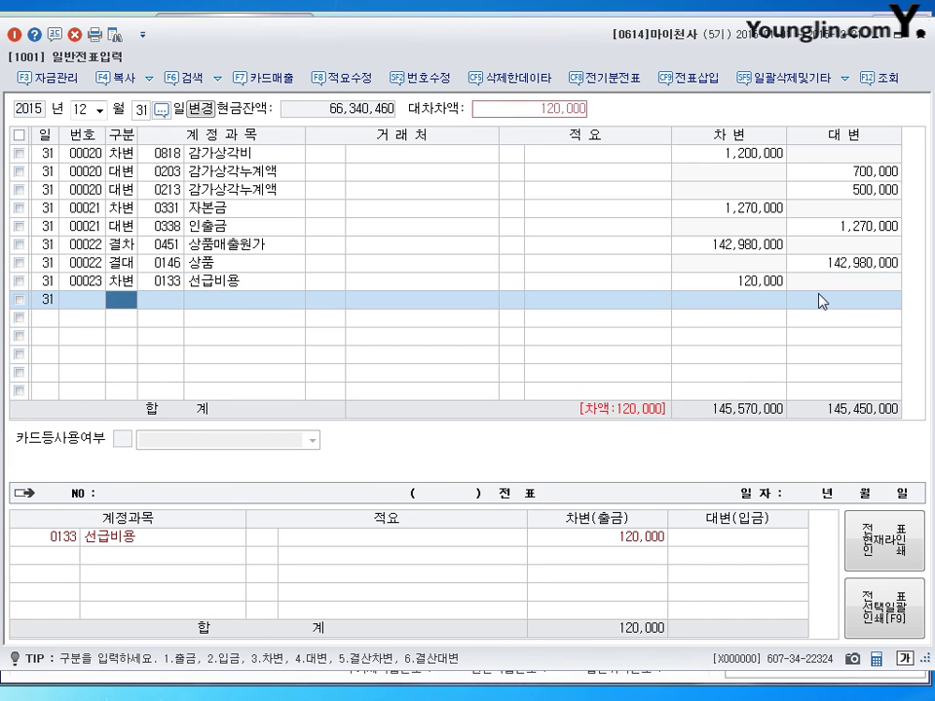
type("40821")
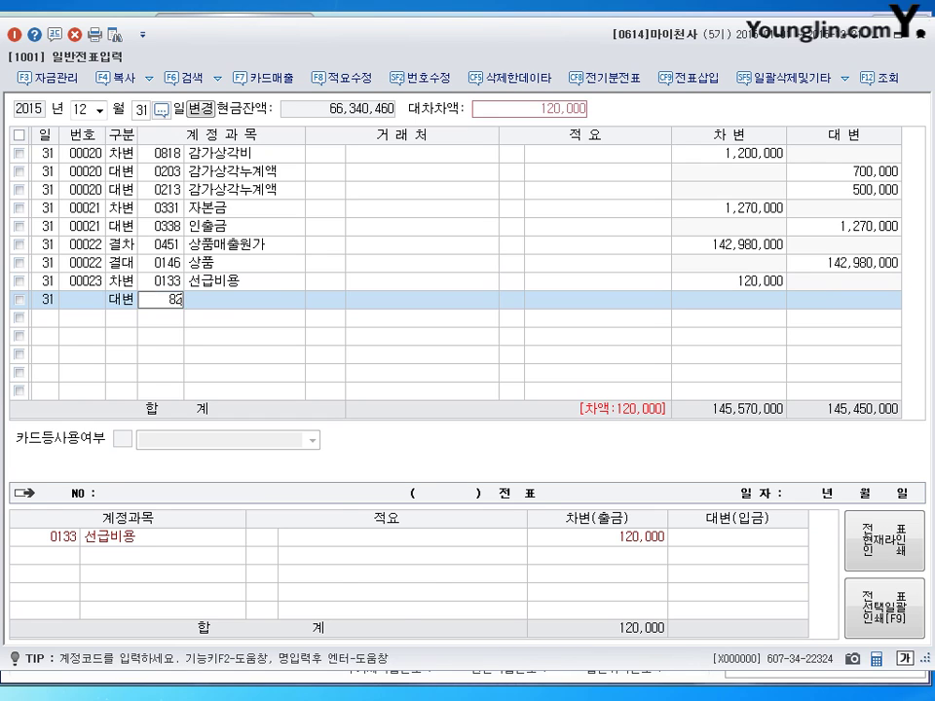